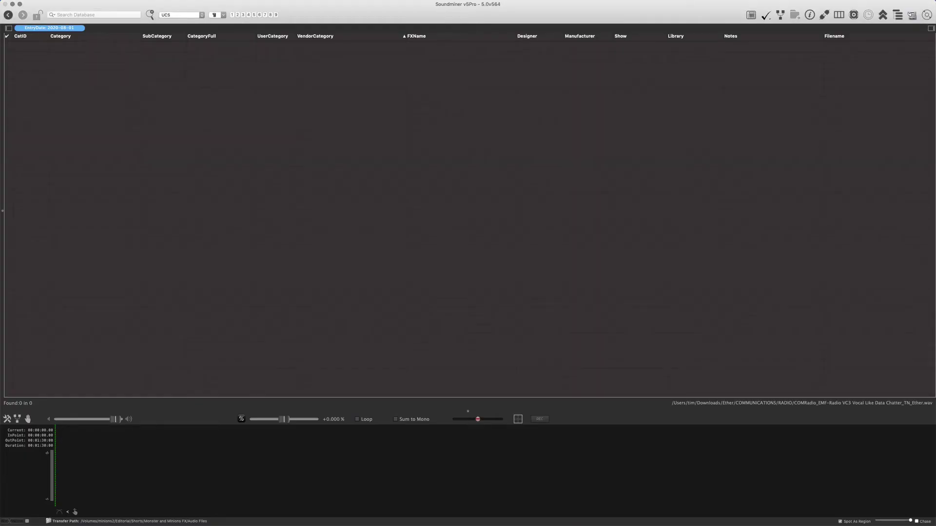
Step: Import the Storm Lake HD Pro and Thunderstorm 4 HD Pro Pt-1 folders from Finder into the Soundminer database
{"action": "key", "text": "super+Tab"}
{"action": "left_click", "coordinate": [644, 217]}
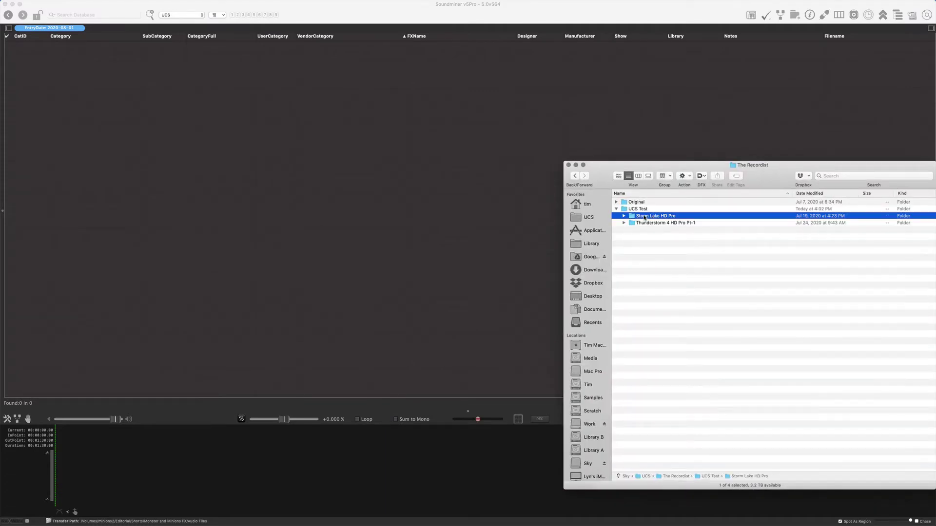
{"action": "left_click", "coordinate": [648, 222], "text": "shift"}
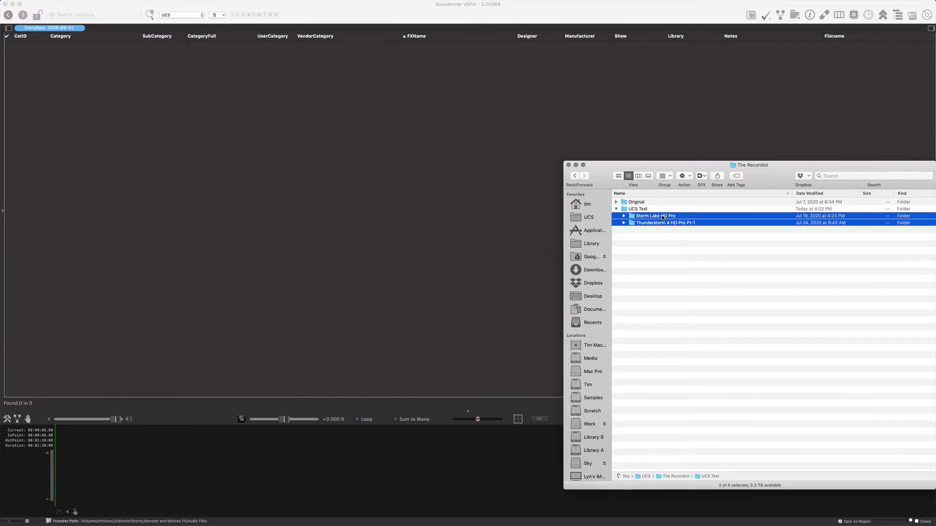
{"action": "left_click_drag", "start_coordinate": [663, 218], "coordinate": [554, 219]}
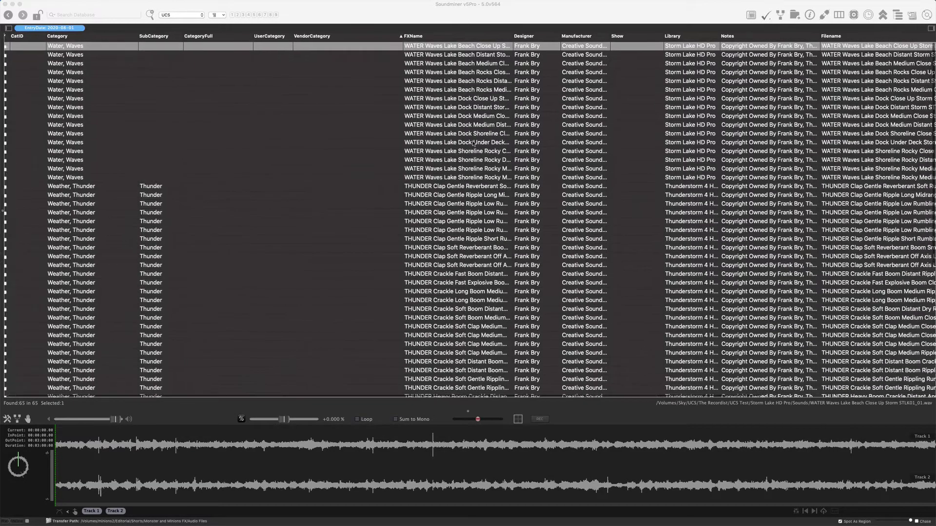
Step: Examine the imported records' filenames and their FXName, Library, Notes and Category metadata
{"action": "scroll", "coordinate": [561, 142], "scroll_direction": "right", "scroll_amount": 5}
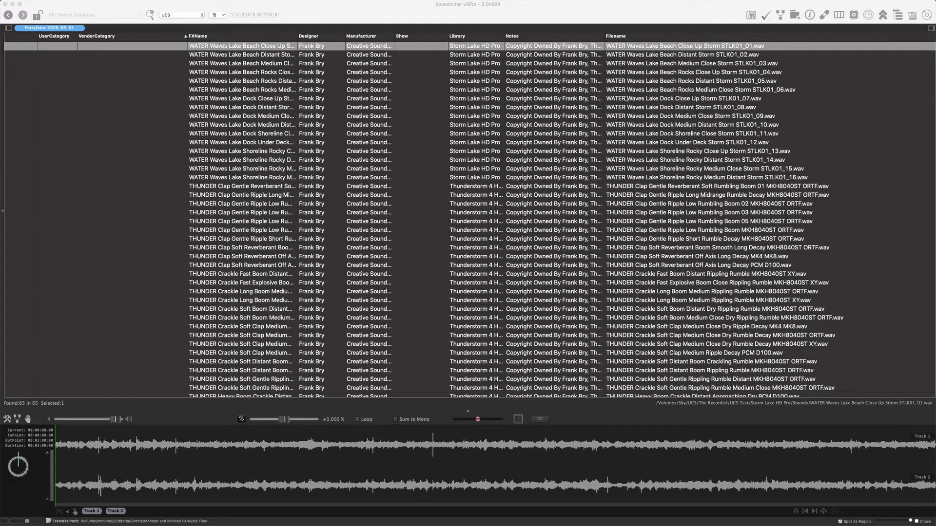
{"action": "scroll", "coordinate": [632, 262], "scroll_direction": "down", "scroll_amount": 10}
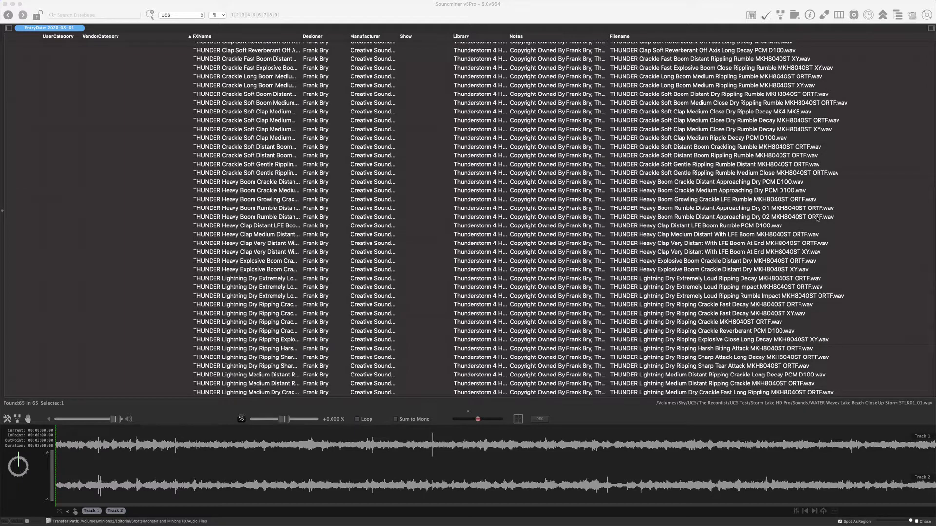
{"action": "scroll", "coordinate": [780, 220], "scroll_direction": "left", "scroll_amount": 1}
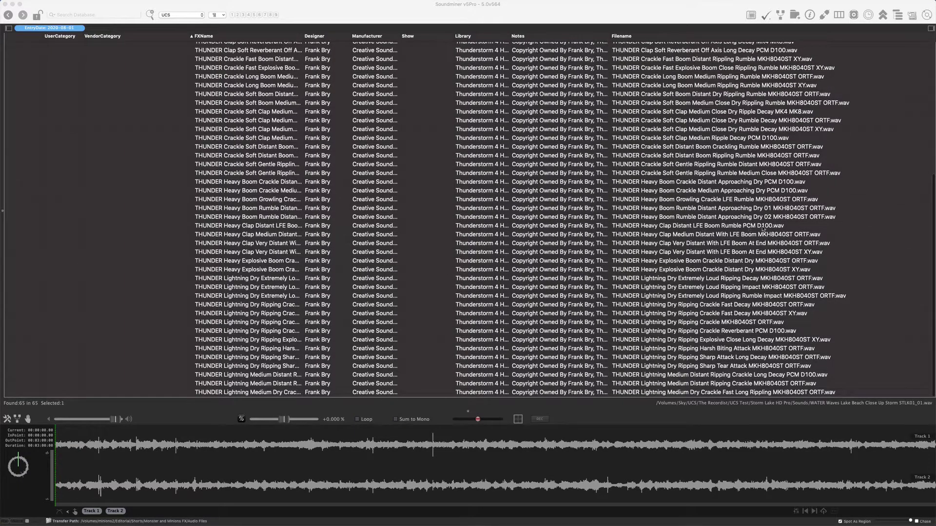
{"action": "scroll", "coordinate": [780, 263], "scroll_direction": "left", "scroll_amount": 1}
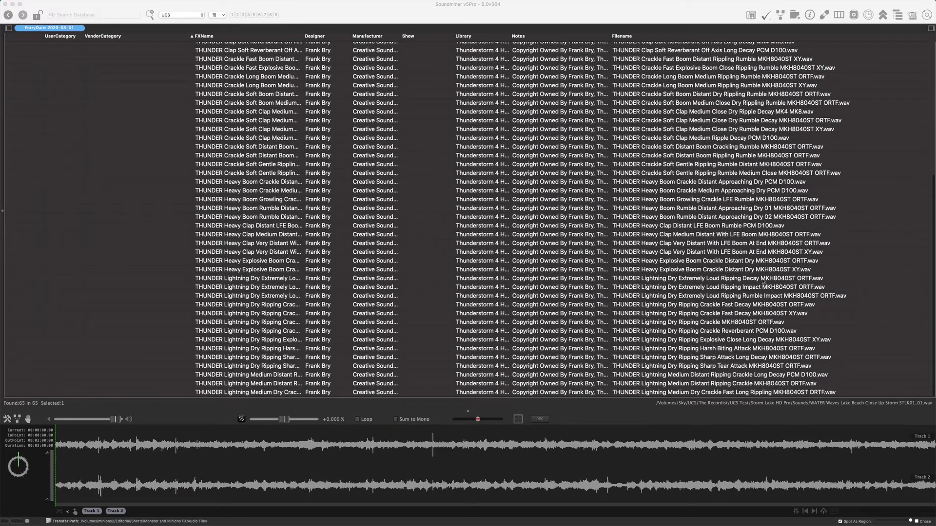
{"action": "scroll", "coordinate": [741, 198], "scroll_direction": "up", "scroll_amount": 10}
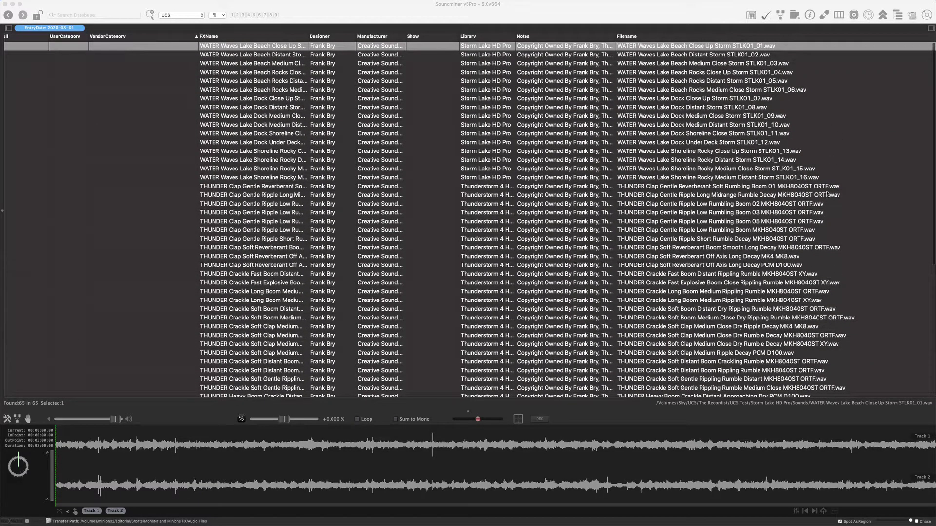
{"action": "left_click", "coordinate": [304, 168]}
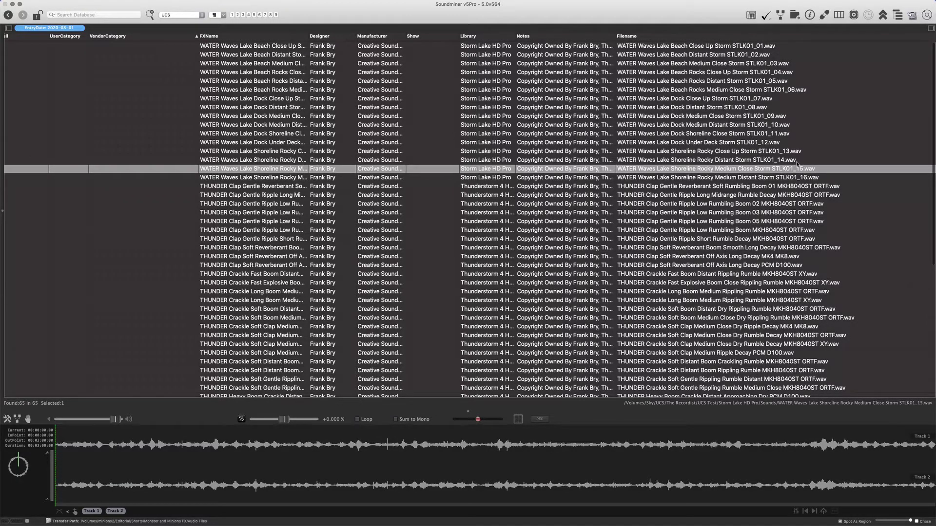
{"action": "scroll", "coordinate": [790, 45], "scroll_direction": "left", "scroll_amount": 2}
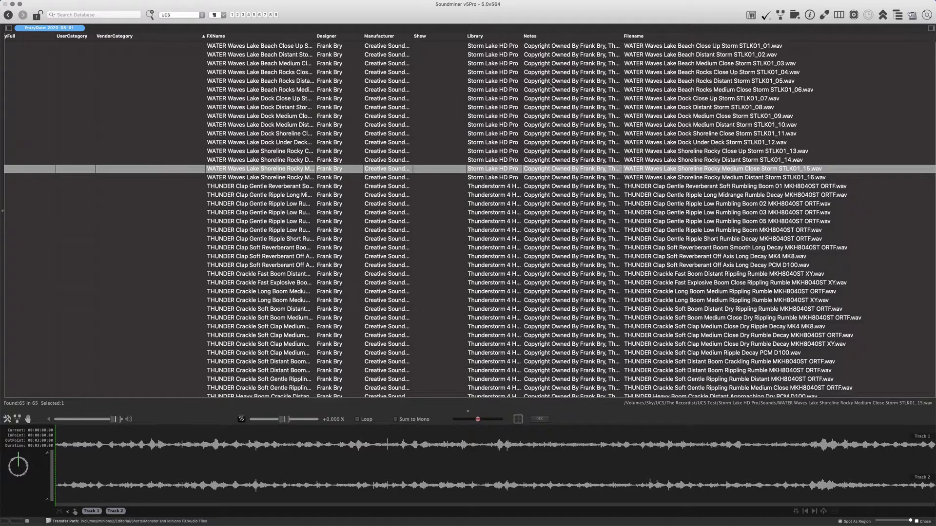
{"action": "scroll", "coordinate": [594, 88], "scroll_direction": "left", "scroll_amount": 5}
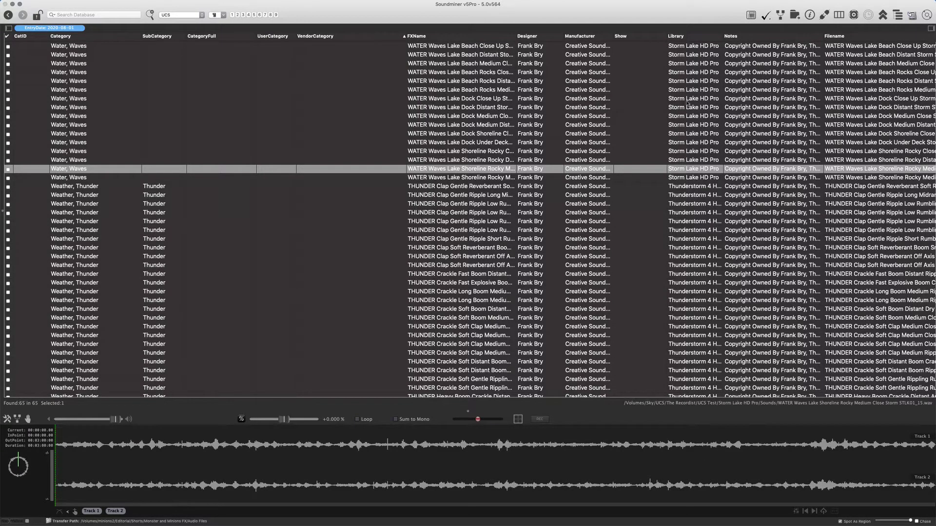
Step: Select the first WATER Waves record and widen the Manufacturer column until the full company names fit
{"action": "left_click", "coordinate": [544, 47]}
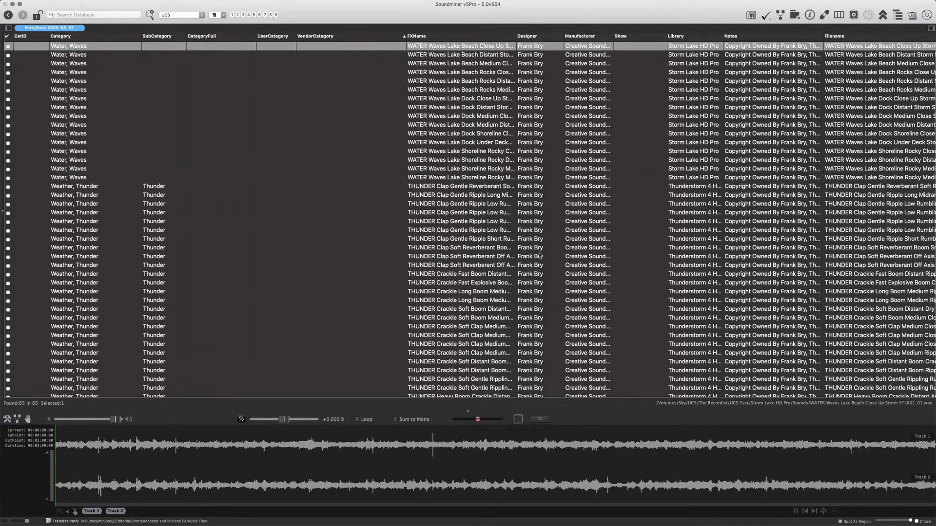
{"action": "left_click_drag", "start_coordinate": [613, 37], "coordinate": [652, 36]}
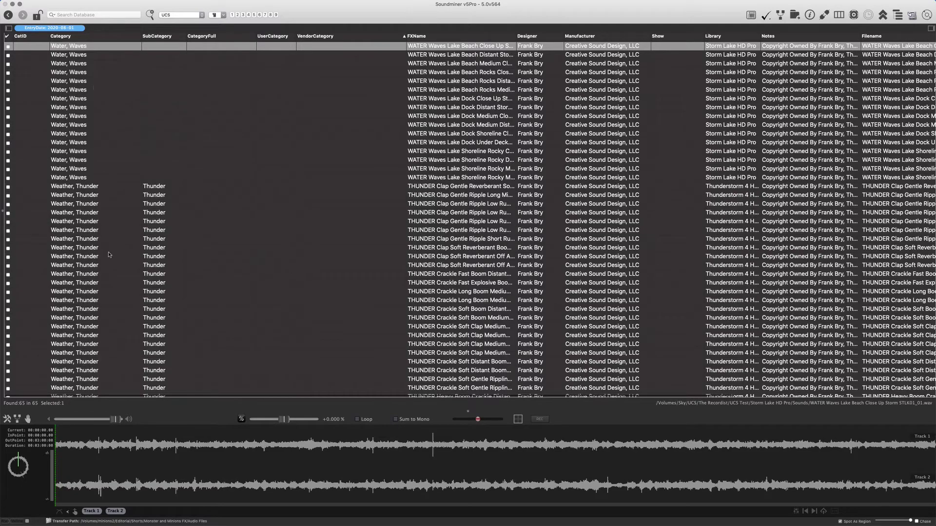
Step: Assign the full category WATER, subcategory WAVE, to all the water wave records
{"action": "scroll", "coordinate": [109, 254], "scroll_direction": "down", "scroll_amount": 10}
{"action": "scroll", "coordinate": [122, 212], "scroll_direction": "up", "scroll_amount": 10}
{"action": "scroll", "coordinate": [116, 54], "scroll_direction": "down", "scroll_amount": 1}
{"action": "left_click", "coordinate": [111, 176], "text": "shift"}
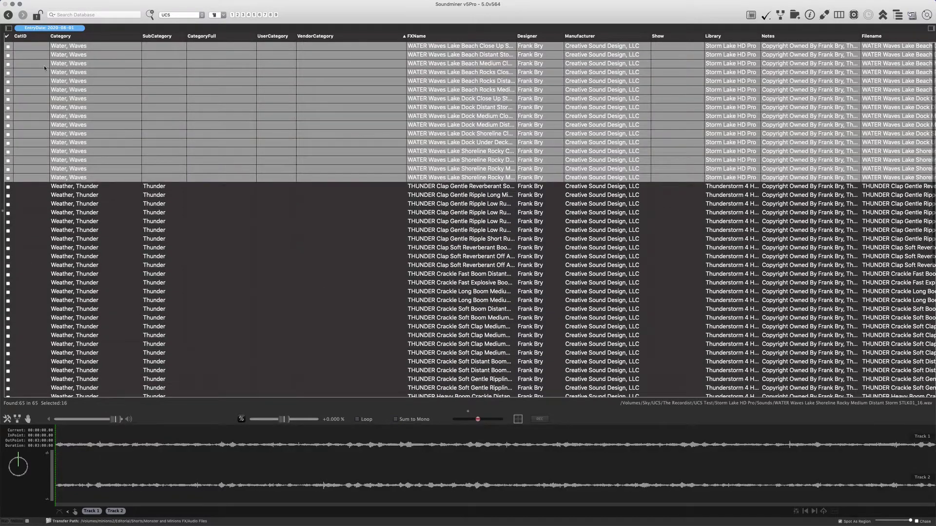
{"action": "right_click", "coordinate": [30, 44]}
{"action": "mouse_move", "coordinate": [73, 48]}
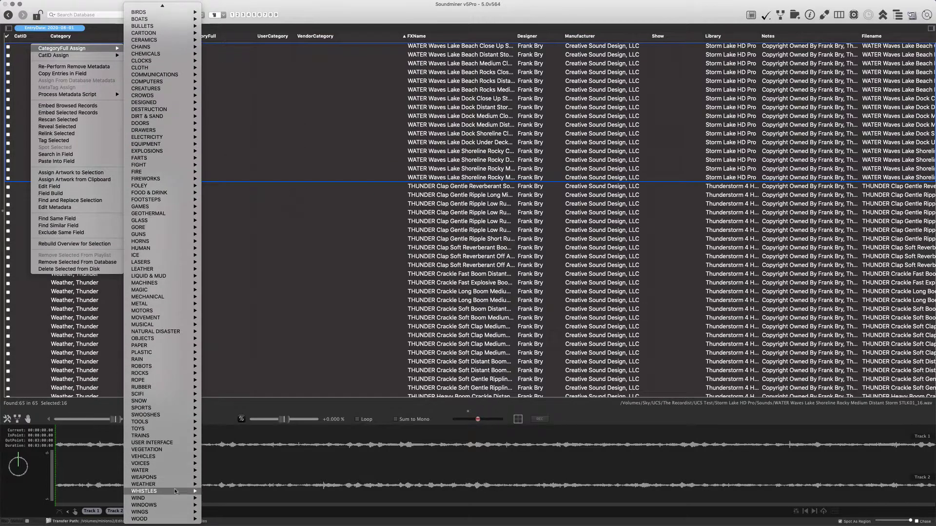
{"action": "mouse_move", "coordinate": [163, 471]}
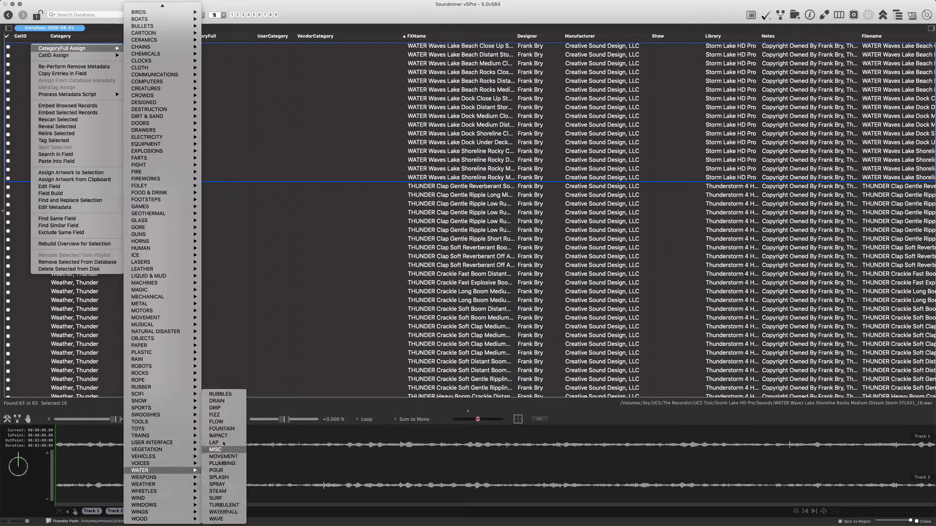
{"action": "left_click", "coordinate": [216, 519]}
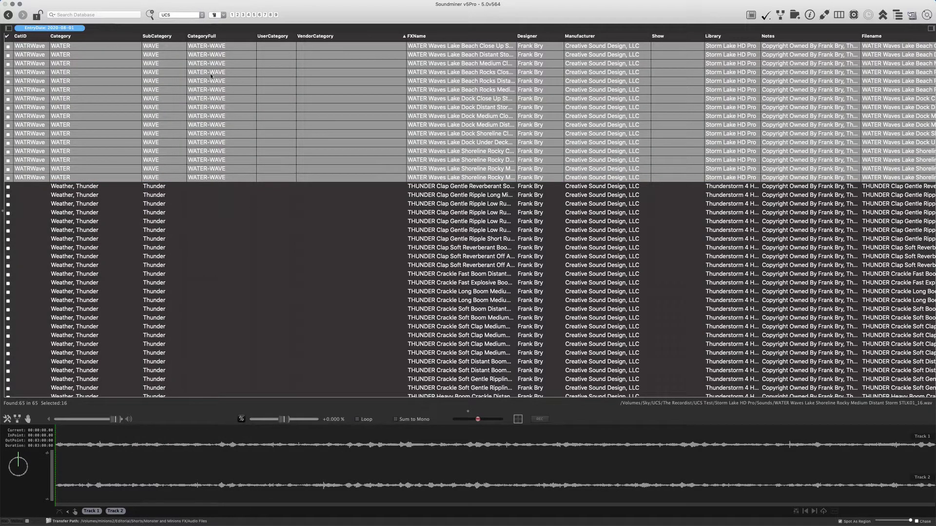
Step: Assign the full category WEATHER, subcategory THUNDER, to all the thunder records
{"action": "left_click", "coordinate": [99, 189]}
{"action": "scroll", "coordinate": [100, 189], "scroll_direction": "down", "scroll_amount": 5}
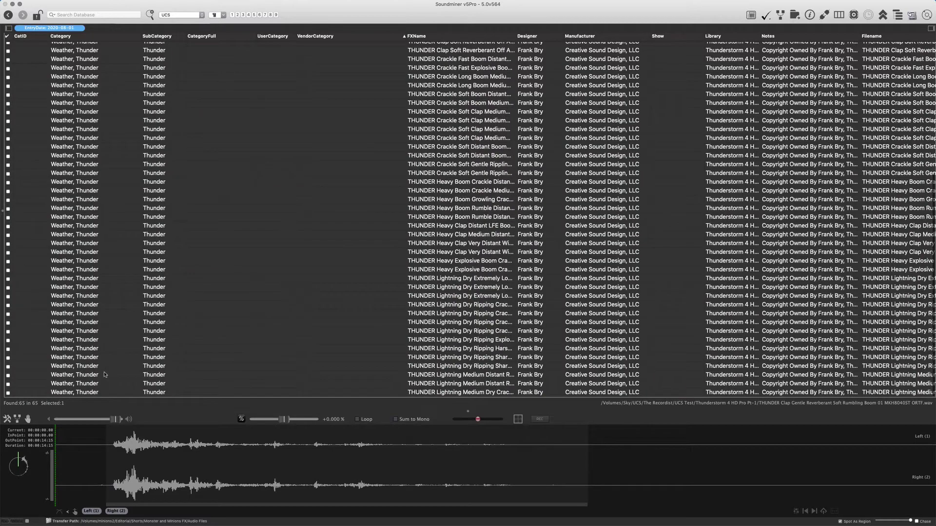
{"action": "left_click", "coordinate": [103, 393], "text": "shift"}
{"action": "scroll", "coordinate": [94, 154], "scroll_direction": "up", "scroll_amount": 5}
{"action": "right_click", "coordinate": [55, 143]}
{"action": "mouse_move", "coordinate": [58, 146]}
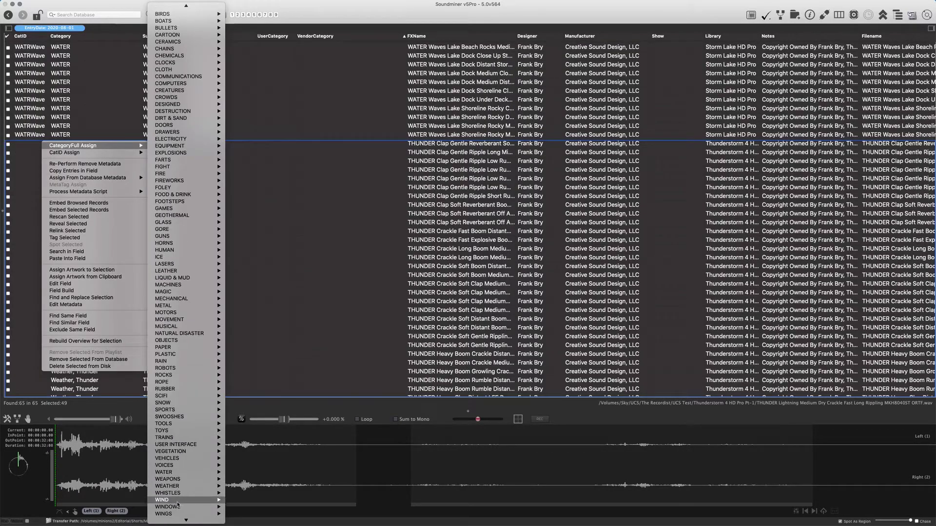
{"action": "mouse_move", "coordinate": [180, 485]}
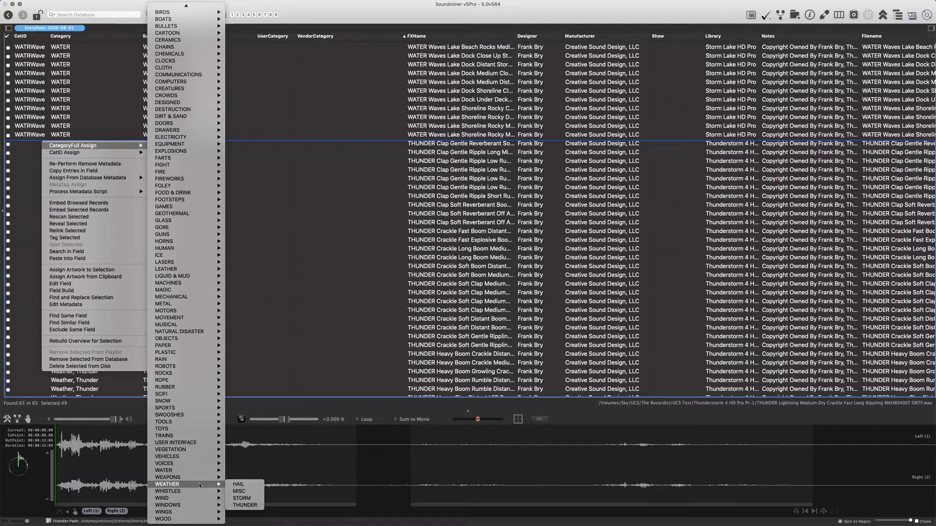
{"action": "left_click", "coordinate": [245, 505]}
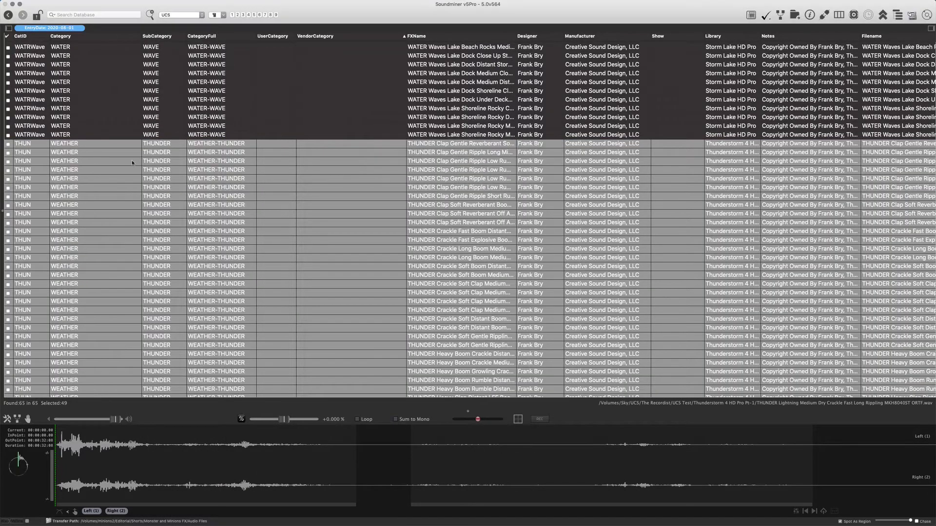
Step: Examine the assigned categories of all records and the leading words in their FXName entries
{"action": "scroll", "coordinate": [156, 143], "scroll_direction": "up", "scroll_amount": 3}
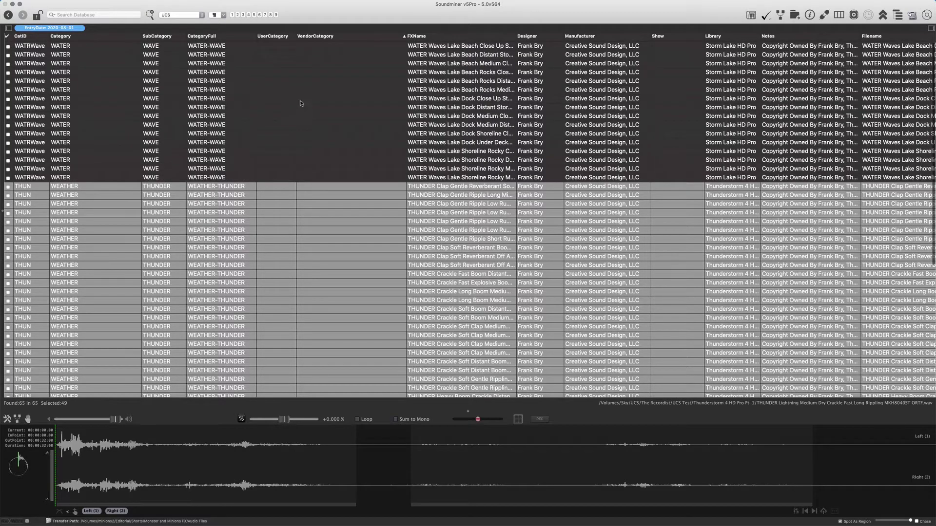
{"action": "left_click", "coordinate": [349, 99]}
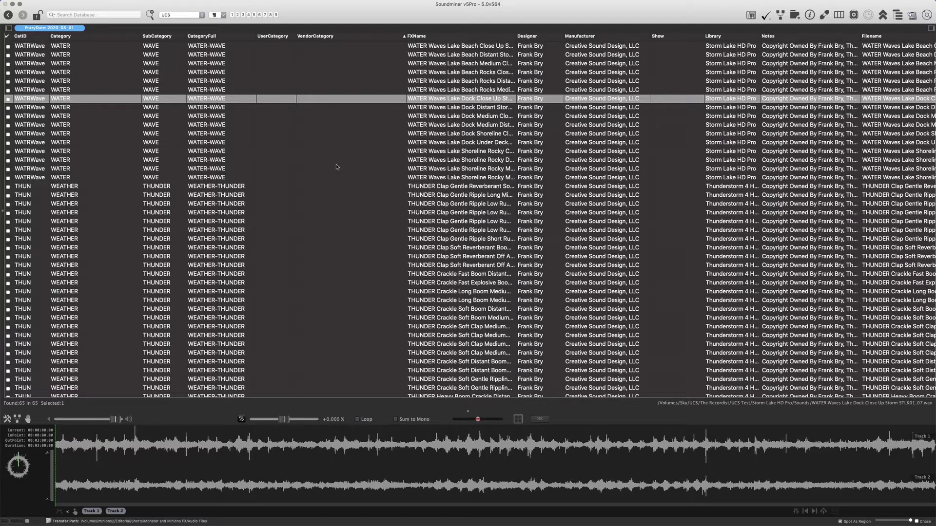
{"action": "scroll", "coordinate": [436, 179], "scroll_direction": "down", "scroll_amount": 10}
{"action": "scroll", "coordinate": [436, 179], "scroll_direction": "right", "scroll_amount": 2}
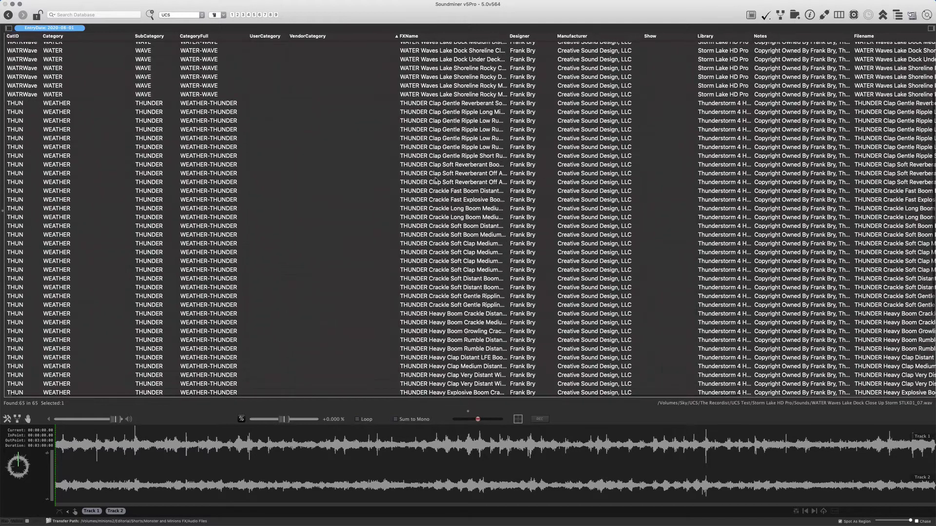
{"action": "scroll", "coordinate": [436, 179], "scroll_direction": "down", "scroll_amount": 3}
{"action": "scroll", "coordinate": [437, 180], "scroll_direction": "right", "scroll_amount": 1}
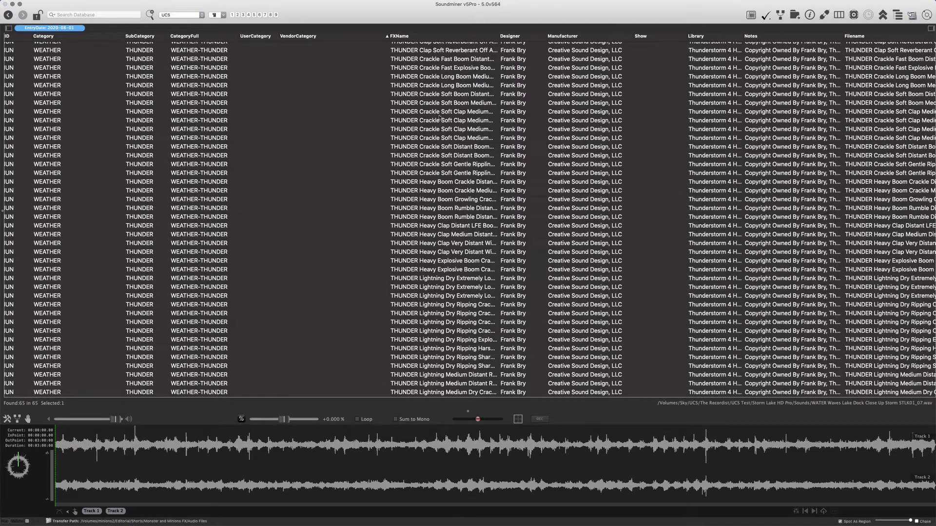
{"action": "scroll", "coordinate": [442, 123], "scroll_direction": "up", "scroll_amount": 7}
{"action": "scroll", "coordinate": [442, 123], "scroll_direction": "left", "scroll_amount": 2}
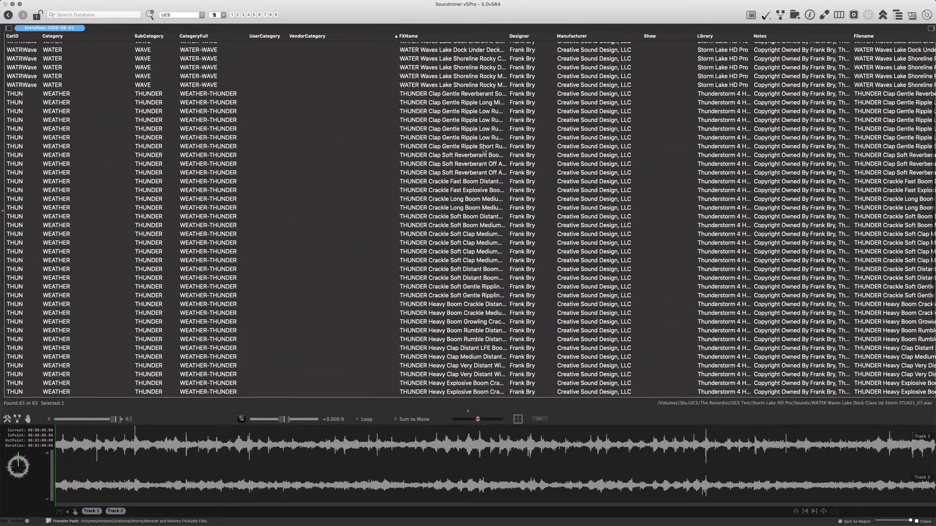
{"action": "scroll", "coordinate": [473, 139], "scroll_direction": "up", "scroll_amount": 5}
{"action": "scroll", "coordinate": [473, 139], "scroll_direction": "left", "scroll_amount": 1}
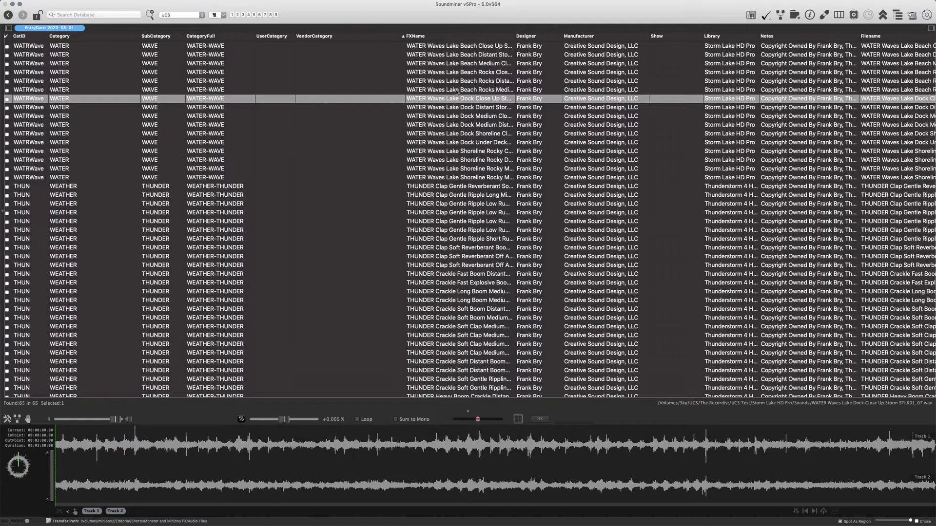
{"action": "scroll", "coordinate": [368, 206], "scroll_direction": "right", "scroll_amount": 3}
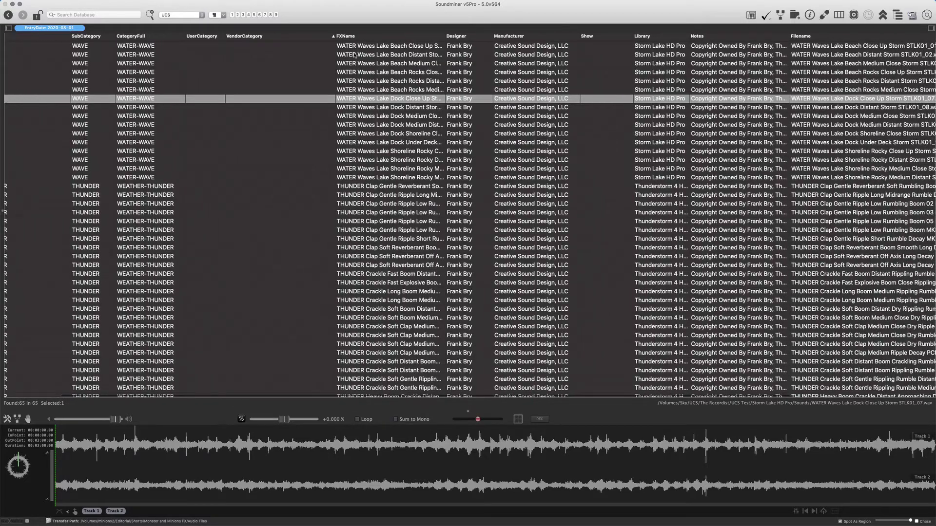
{"action": "scroll", "coordinate": [370, 179], "scroll_direction": "down", "scroll_amount": 10}
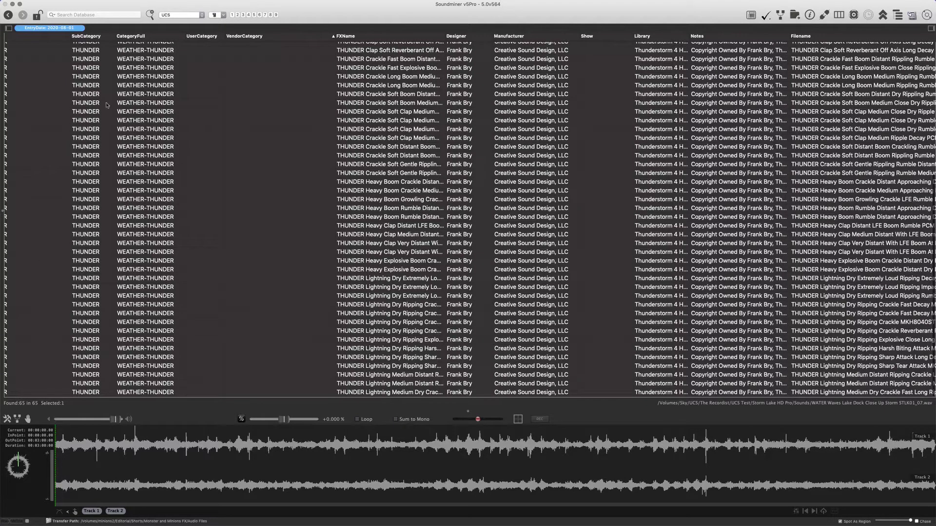
Step: Select all records in the database and open the Workflow window for building batch metadata actions
{"action": "left_click", "coordinate": [393, 173]}
{"action": "key", "text": "super+a"}
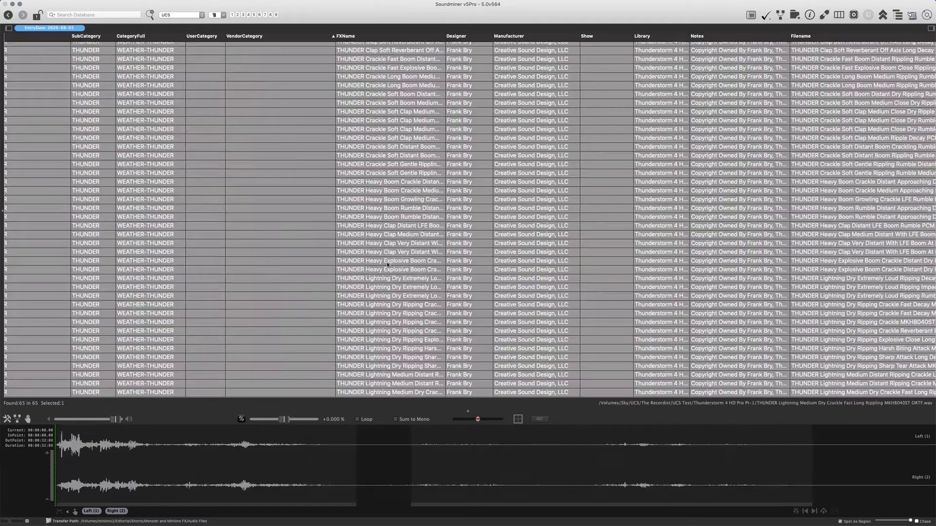
{"action": "key", "text": "super+shift+w"}
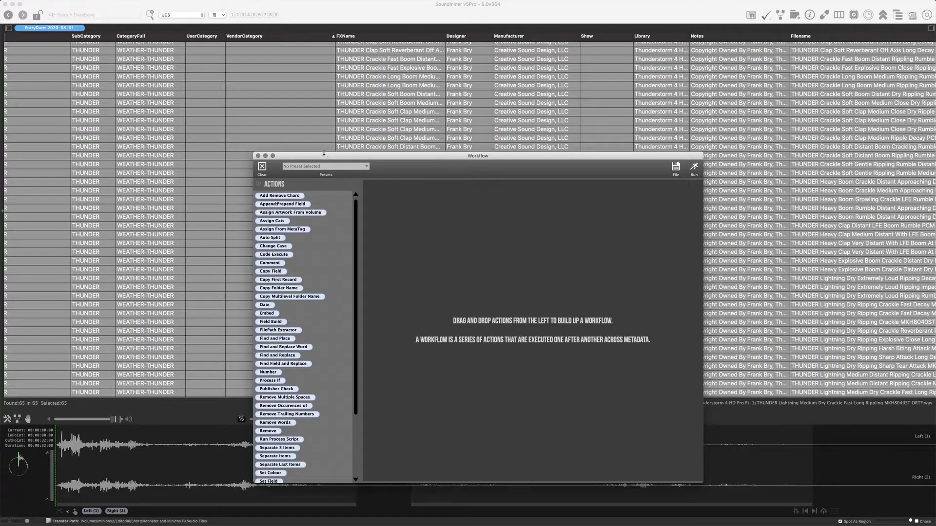
{"action": "left_click_drag", "start_coordinate": [324, 153], "coordinate": [372, 152]}
Step: Add a Find and Replace action to the workflow that finds WATER in FXName with an empty replacement
{"action": "left_click_drag", "start_coordinate": [334, 354], "coordinate": [476, 331]}
{"action": "left_click", "coordinate": [518, 199]}
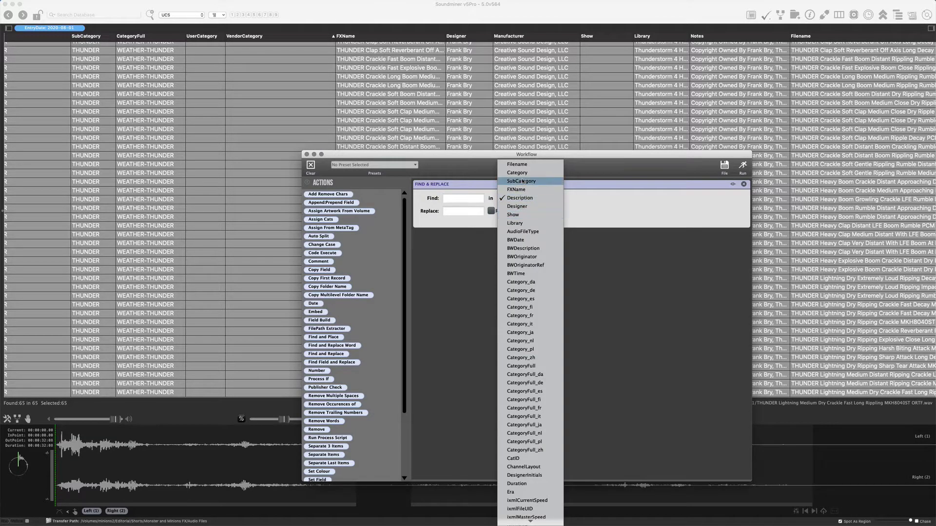
{"action": "left_click", "coordinate": [522, 189]}
{"action": "left_click_drag", "start_coordinate": [525, 150], "coordinate": [551, 203]}
{"action": "scroll", "coordinate": [457, 203], "scroll_direction": "up", "scroll_amount": 8}
{"action": "left_click", "coordinate": [490, 250]}
{"action": "type", "text": "WATER"}
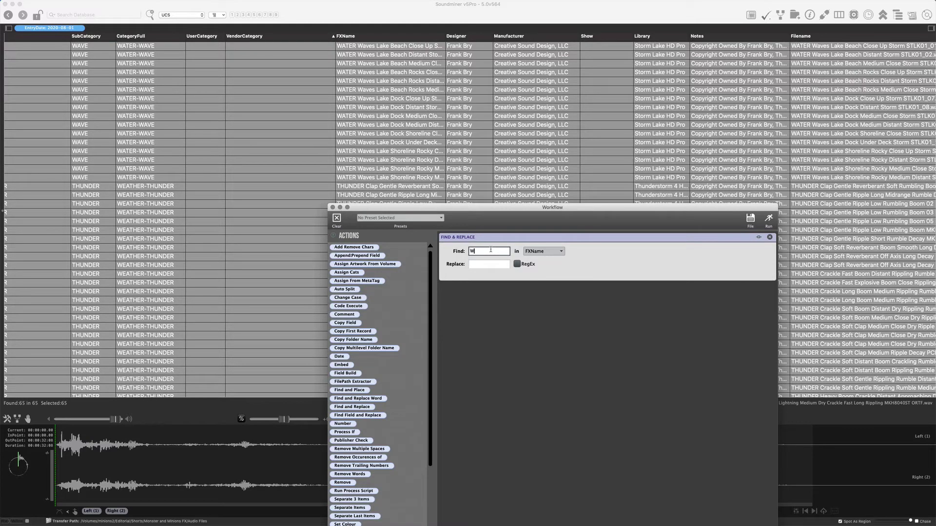
Step: Duplicate the Find and Replace action and set the copy to find THUNDER in FXName
{"action": "right_click", "coordinate": [571, 246]}
{"action": "left_click", "coordinate": [565, 252]}
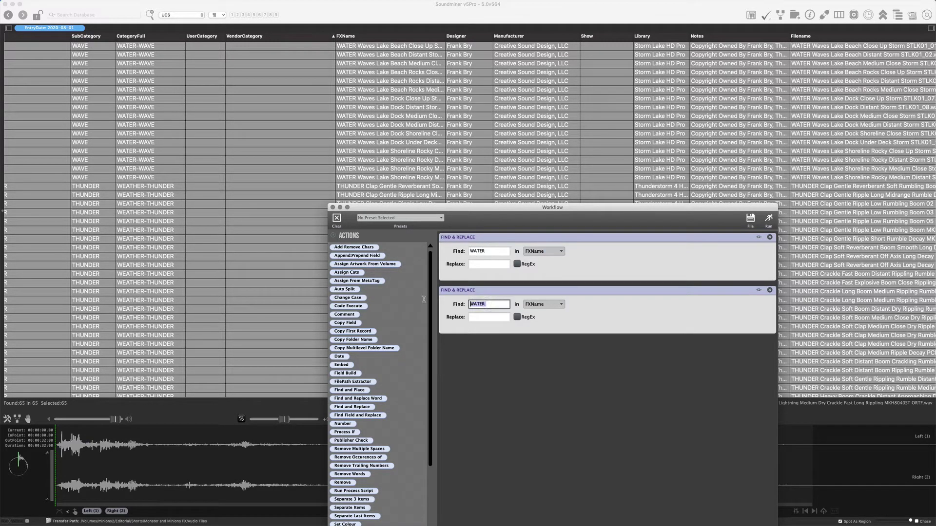
{"action": "type", "text": "THUNDER"}
{"action": "left_click_drag", "start_coordinate": [499, 207], "coordinate": [596, 174]}
Step: Add a Change Case action to the workflow that sets FXName to UPPERCASE, and run the workflow on the selected records
{"action": "left_click_drag", "start_coordinate": [444, 264], "coordinate": [536, 317]}
{"action": "left_click", "coordinate": [581, 323]}
{"action": "left_click", "coordinate": [583, 342]}
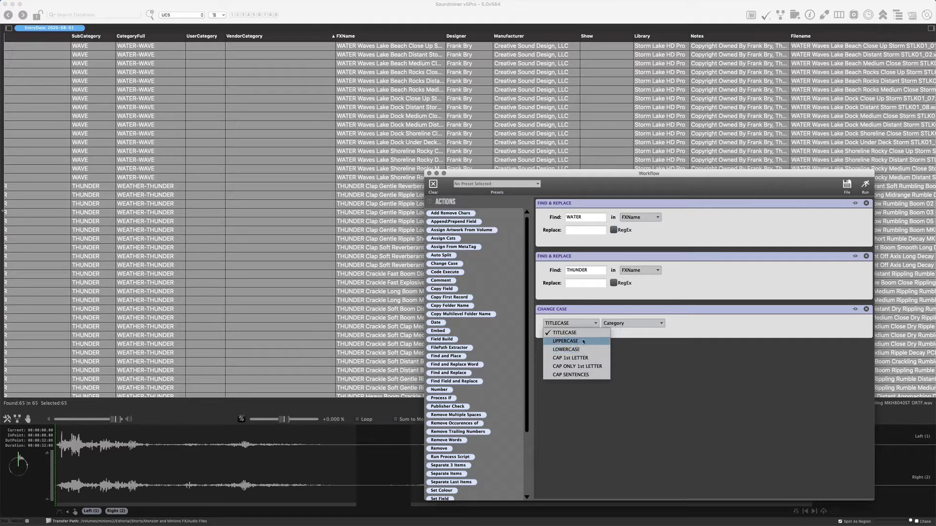
{"action": "left_click", "coordinate": [632, 323]}
{"action": "left_click", "coordinate": [634, 342]}
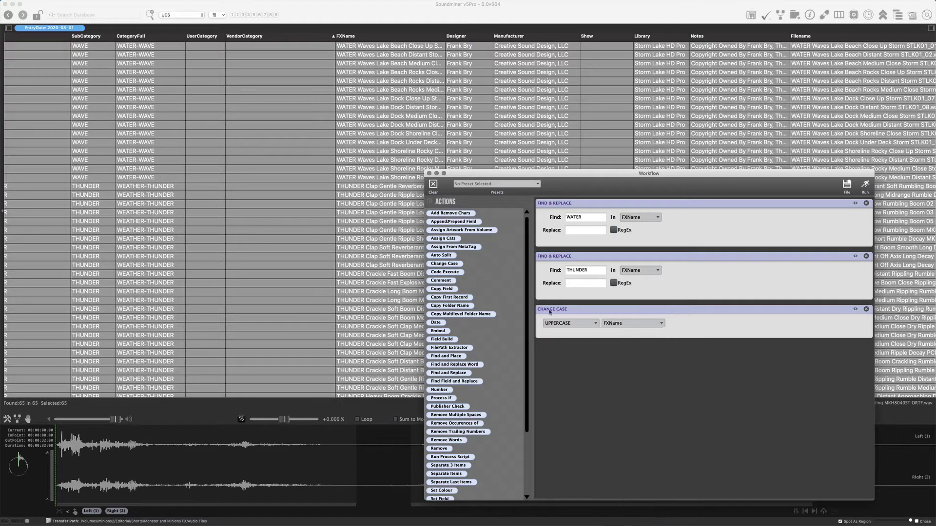
{"action": "left_click", "coordinate": [864, 186]}
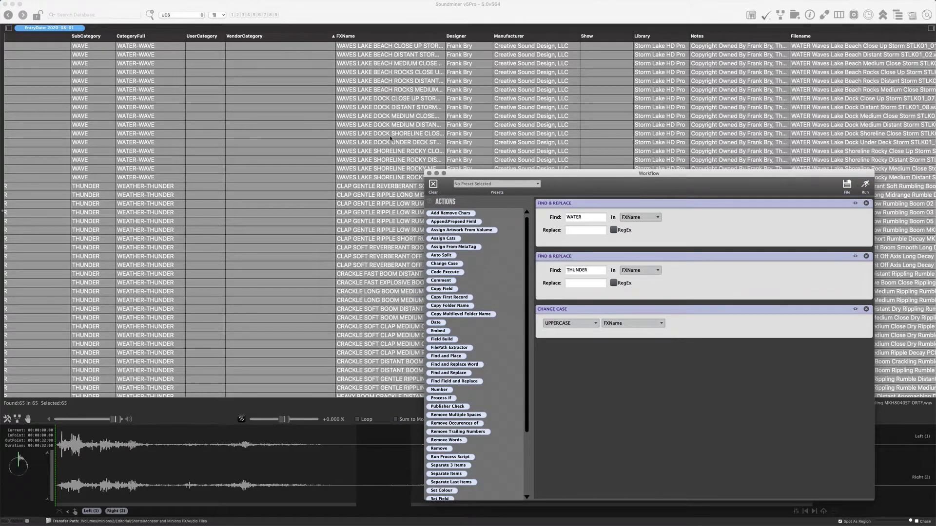
Step: Look through the record list to review the rewritten FXName entries for both libraries
{"action": "scroll", "coordinate": [323, 220], "scroll_direction": "down", "scroll_amount": 2}
{"action": "scroll", "coordinate": [322, 220], "scroll_direction": "right", "scroll_amount": 2}
{"action": "scroll", "coordinate": [323, 220], "scroll_direction": "down", "scroll_amount": 7}
{"action": "scroll", "coordinate": [322, 220], "scroll_direction": "right", "scroll_amount": 1}
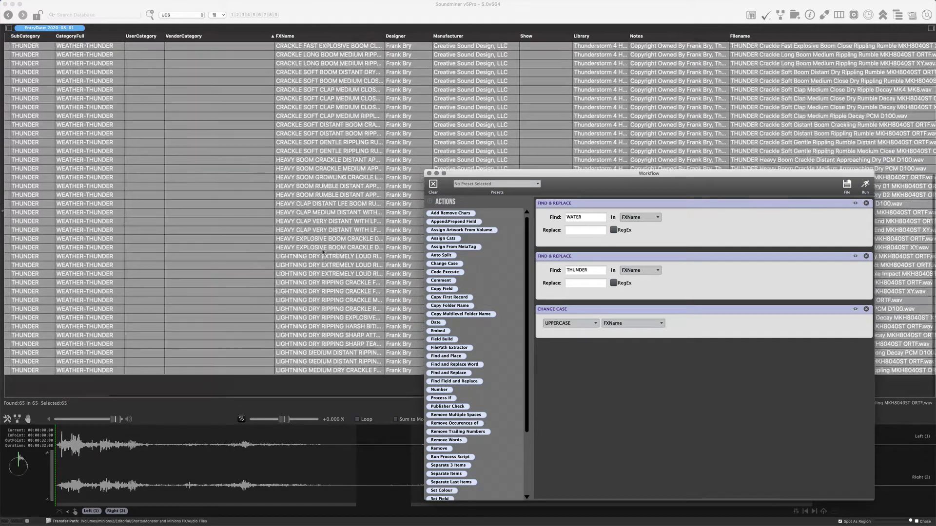
{"action": "left_click", "coordinate": [404, 296]}
{"action": "left_click", "coordinate": [404, 174]}
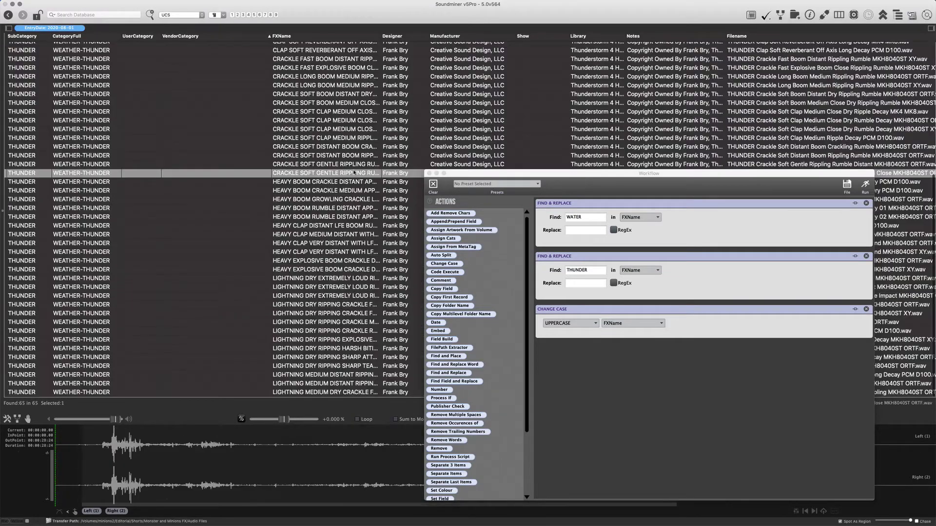
{"action": "scroll", "coordinate": [519, 135], "scroll_direction": "up", "scroll_amount": 8}
{"action": "scroll", "coordinate": [519, 135], "scroll_direction": "left", "scroll_amount": 1}
{"action": "left_click_drag", "start_coordinate": [493, 177], "coordinate": [324, 285]}
{"action": "left_click", "coordinate": [465, 329]}
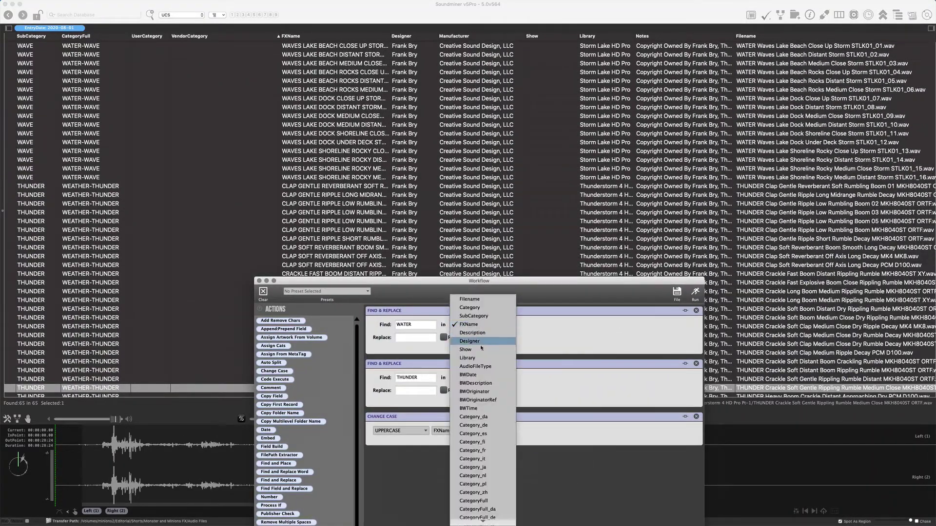
{"action": "scroll", "coordinate": [492, 429], "scroll_direction": "down", "scroll_amount": 10}
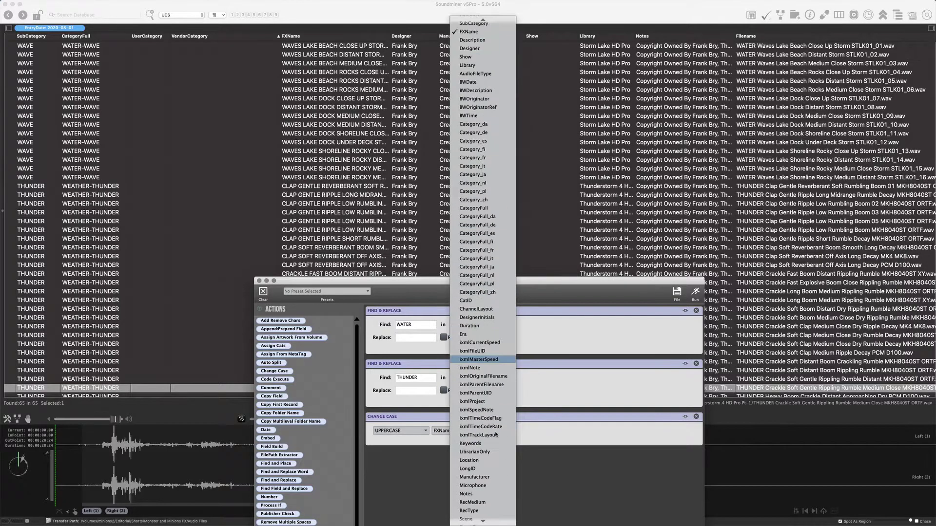
{"action": "left_click", "coordinate": [474, 478]}
{"action": "double_click", "coordinate": [430, 324]}
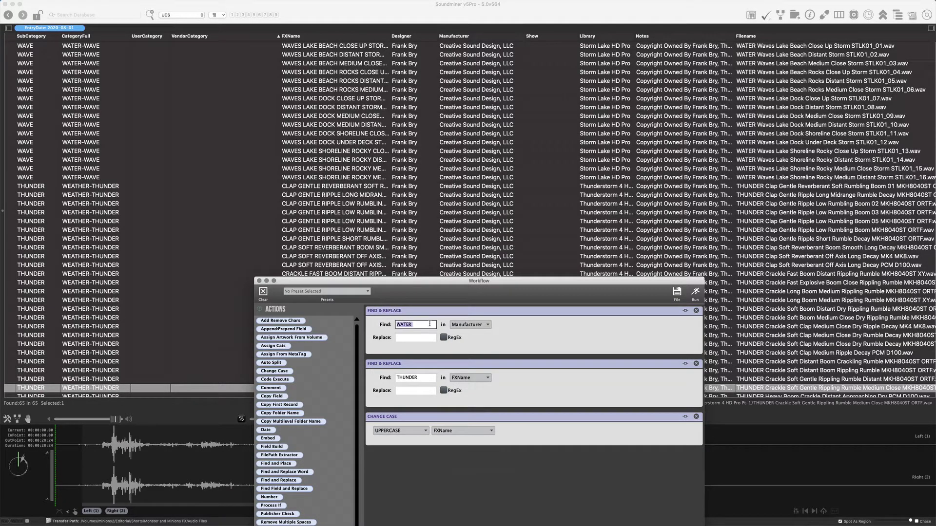
Step: Remove both Find and Replace actions and the Change Case action from the workflow
{"action": "left_click", "coordinate": [696, 311]}
{"action": "left_click", "coordinate": [696, 311]}
{"action": "left_click", "coordinate": [696, 310]}
{"action": "left_click_drag", "start_coordinate": [458, 286], "coordinate": [555, 127]}
Step: Add a Set Field action to the workflow that sets Manufacturer to The Recordist
{"action": "scroll", "coordinate": [388, 398], "scroll_direction": "down", "scroll_amount": 2}
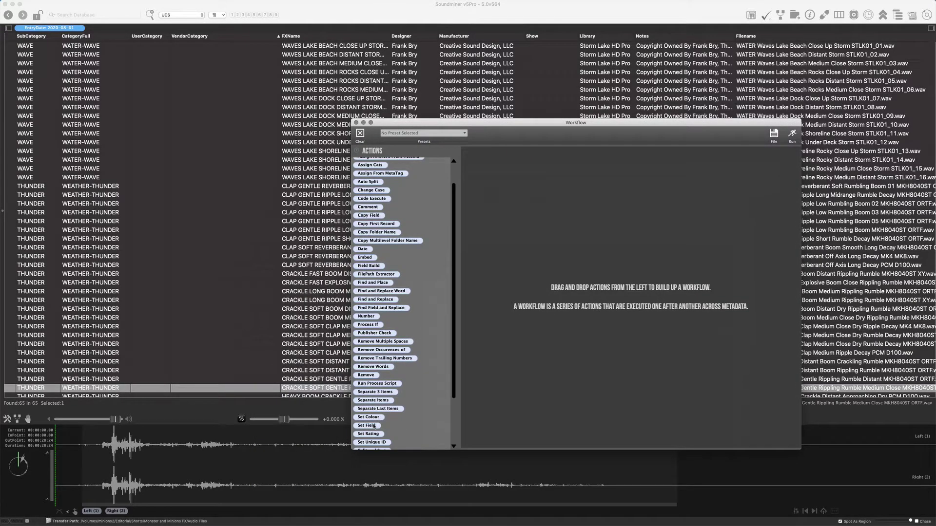
{"action": "left_click_drag", "start_coordinate": [373, 427], "coordinate": [623, 210]}
{"action": "left_click", "coordinate": [519, 167]}
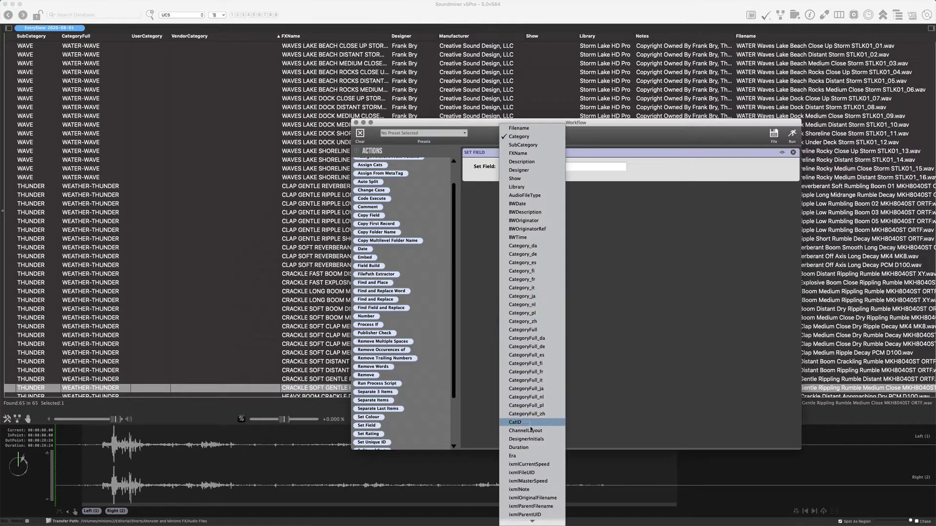
{"action": "scroll", "coordinate": [531, 436], "scroll_direction": "down", "scroll_amount": 5}
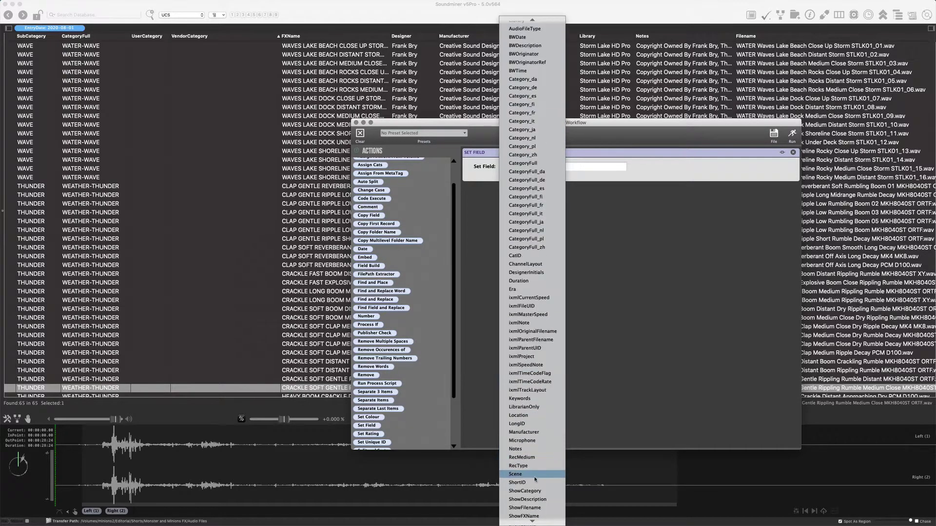
{"action": "left_click", "coordinate": [523, 432]}
{"action": "left_click", "coordinate": [580, 167]}
{"action": "type", "text": "The Recordist"}
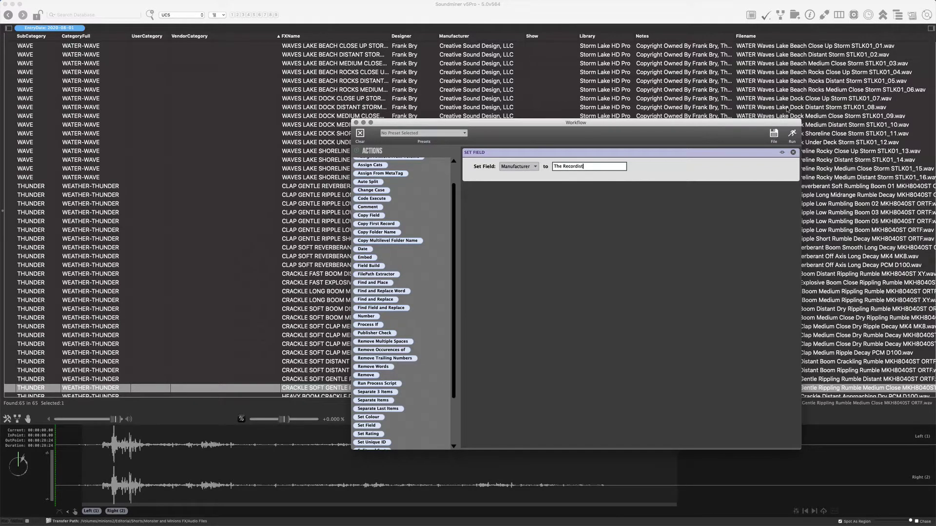
Step: Select all records in the database and run the Manufacturer workflow on them
{"action": "left_click_drag", "start_coordinate": [790, 122], "coordinate": [723, 143]}
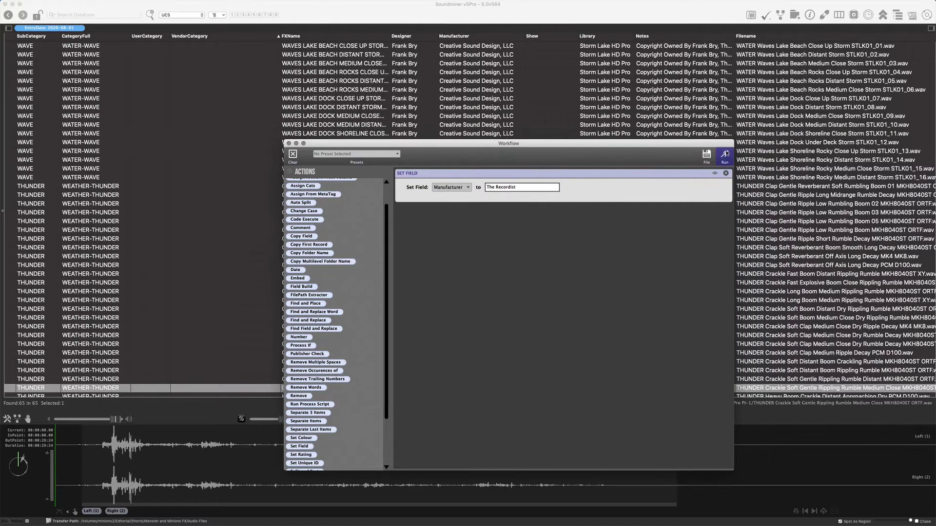
{"action": "left_click", "coordinate": [751, 90]}
{"action": "key", "text": "super+a"}
{"action": "left_click", "coordinate": [725, 155]}
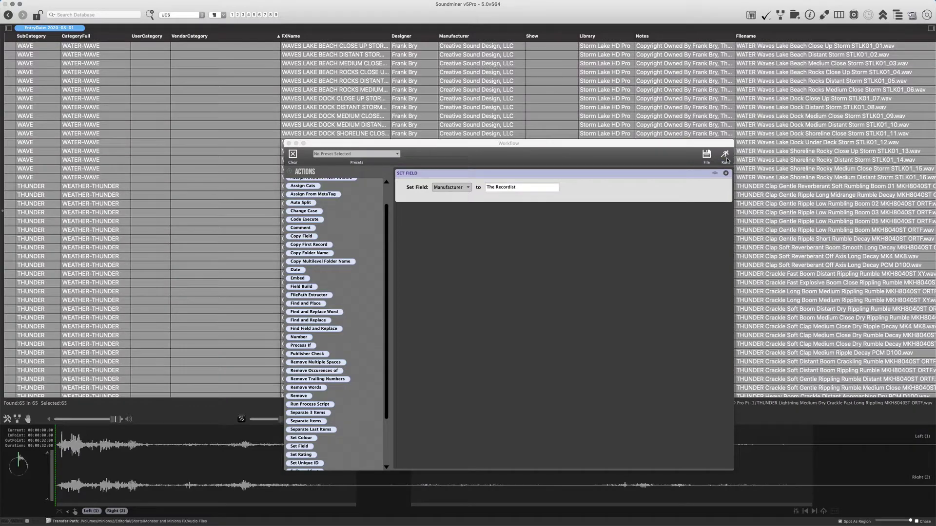
{"action": "left_click_drag", "start_coordinate": [468, 155], "coordinate": [526, 330]}
Step: Set the Show field of all records to None directly in the record list
{"action": "left_click", "coordinate": [554, 124]}
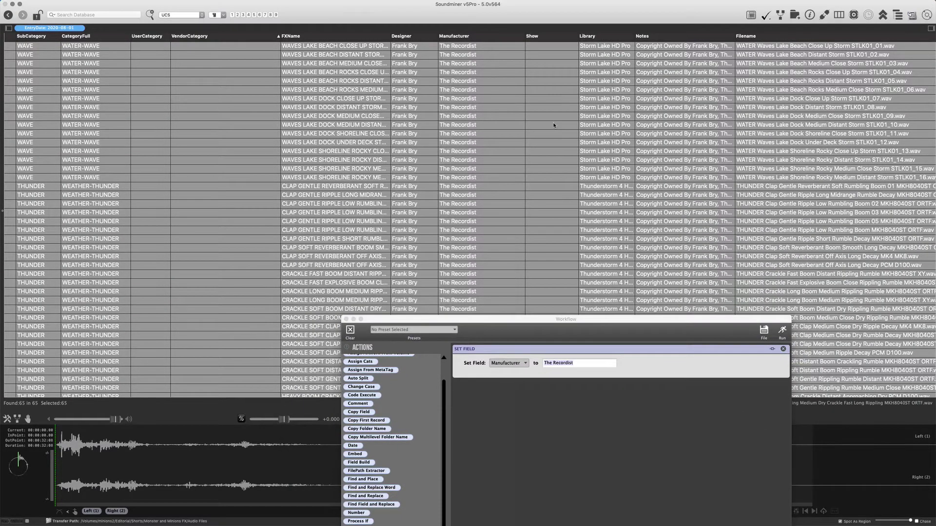
{"action": "key", "text": "super+a"}
{"action": "type", "text": "None"}
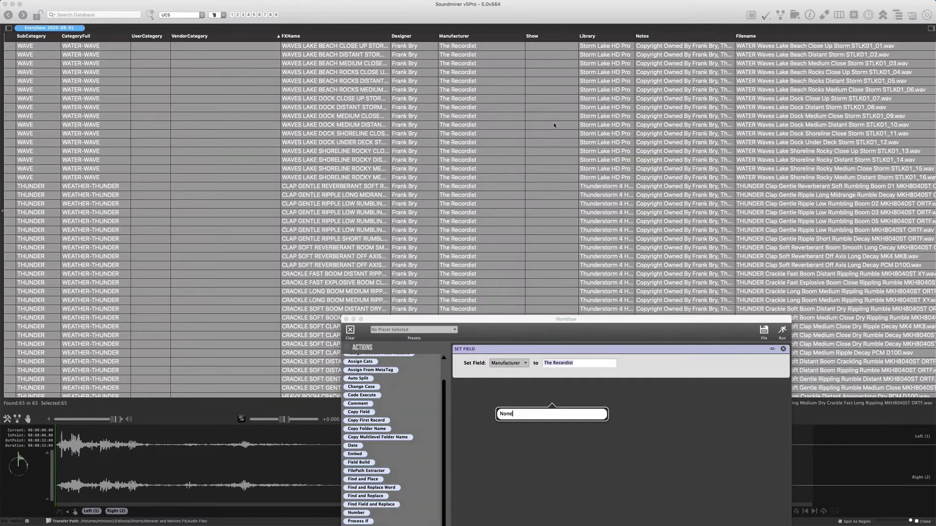
{"action": "key", "text": "Return"}
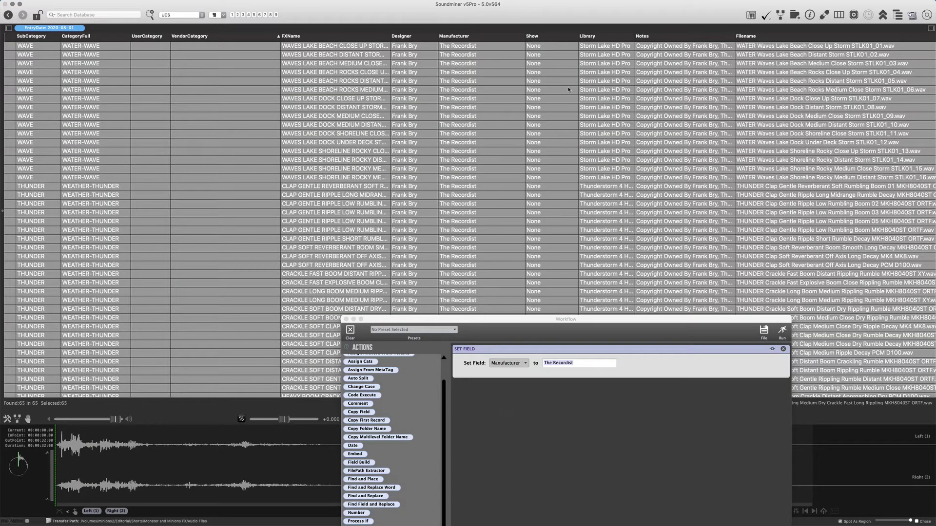
Step: Widen the Library column enough to read the full library names and check them down the record list
{"action": "left_click_drag", "start_coordinate": [484, 318], "coordinate": [562, 279]}
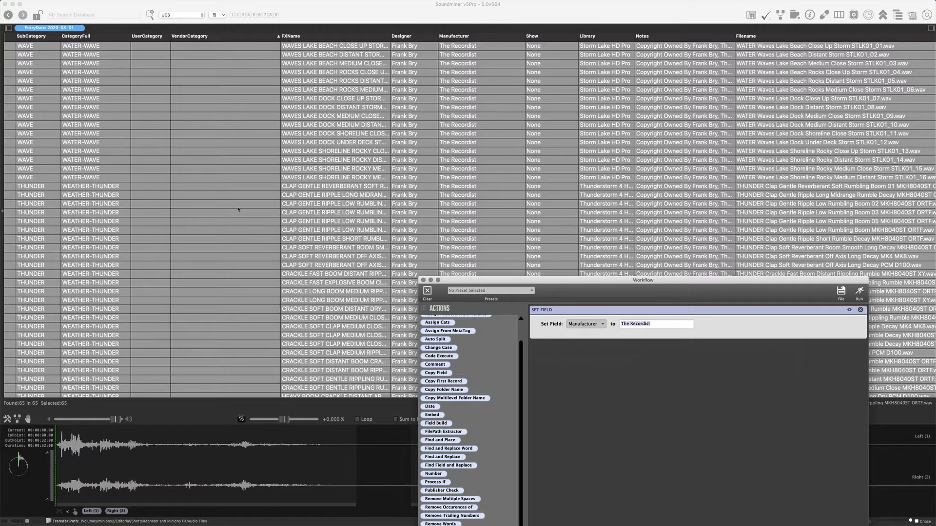
{"action": "left_click", "coordinate": [621, 8]}
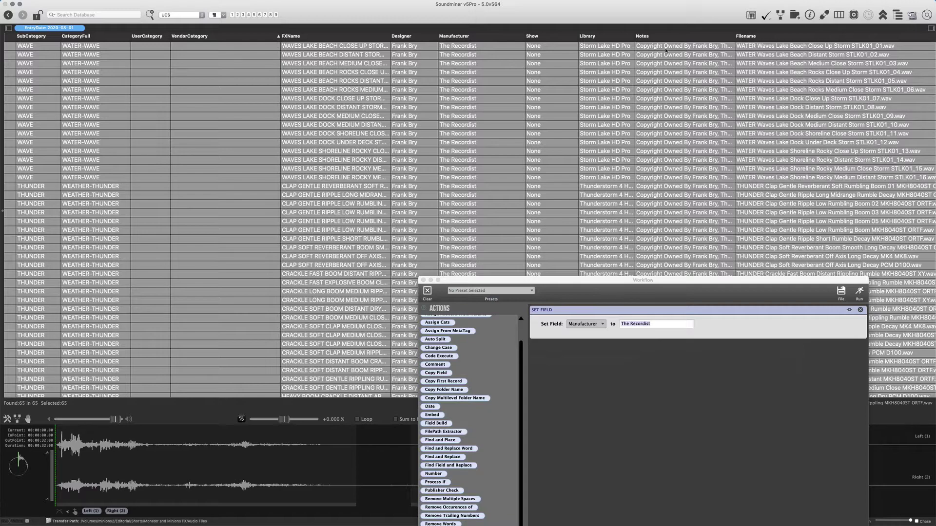
{"action": "scroll", "coordinate": [666, 50], "scroll_direction": "right", "scroll_amount": 5}
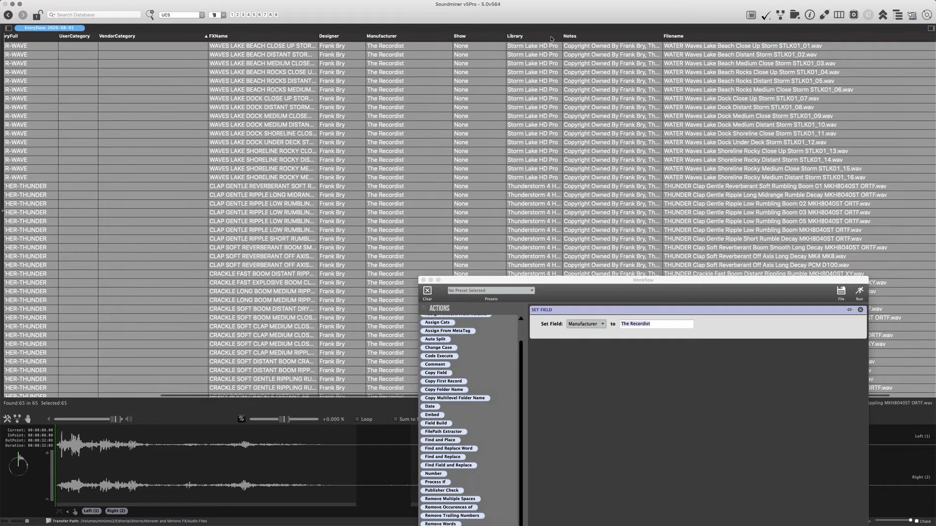
{"action": "left_click_drag", "start_coordinate": [563, 38], "coordinate": [622, 34]}
{"action": "scroll", "coordinate": [559, 193], "scroll_direction": "down", "scroll_amount": 8}
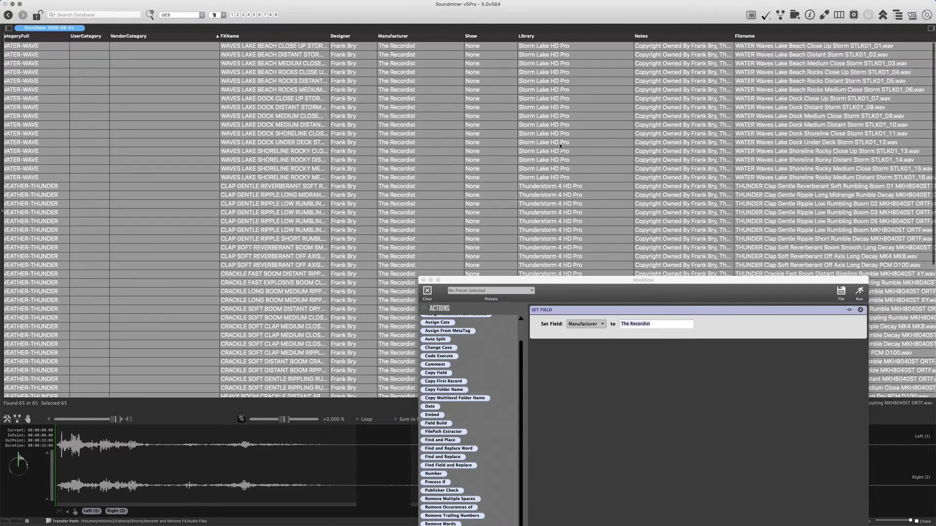
{"action": "scroll", "coordinate": [558, 190], "scroll_direction": "down", "scroll_amount": 1}
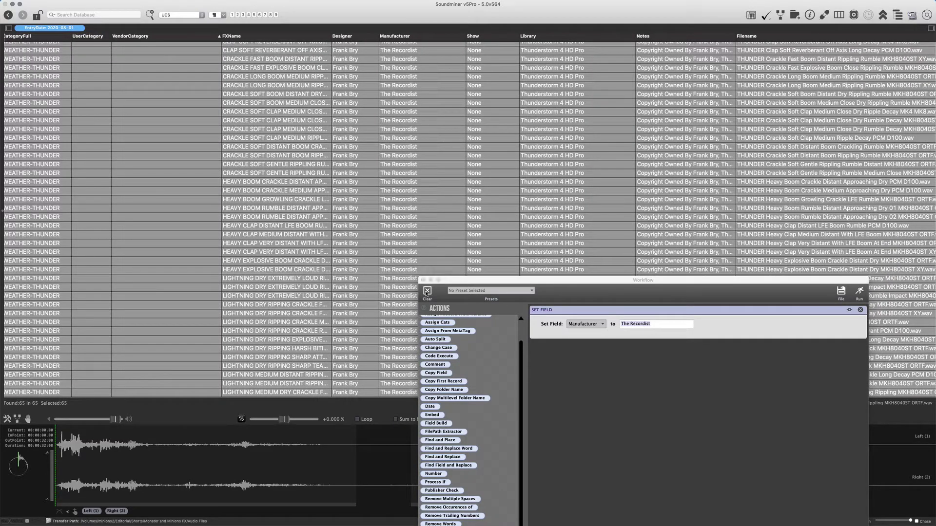
Step: Clear the remaining Set Field action from the workflow and close the Workflow window
{"action": "left_click", "coordinate": [478, 289]}
{"action": "left_click", "coordinate": [427, 290]}
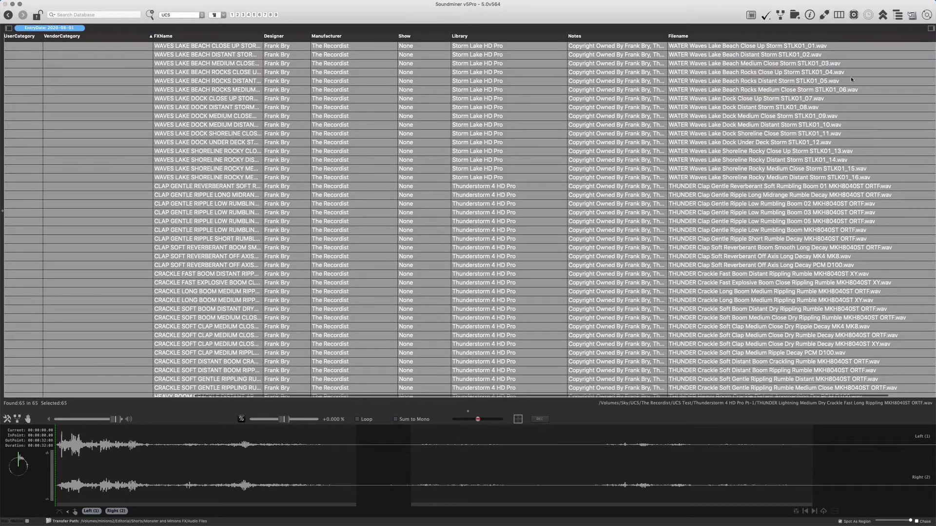
Step: Examine the Filename entries of all records and the columns beside them
{"action": "scroll", "coordinate": [883, 137], "scroll_direction": "right", "scroll_amount": 3}
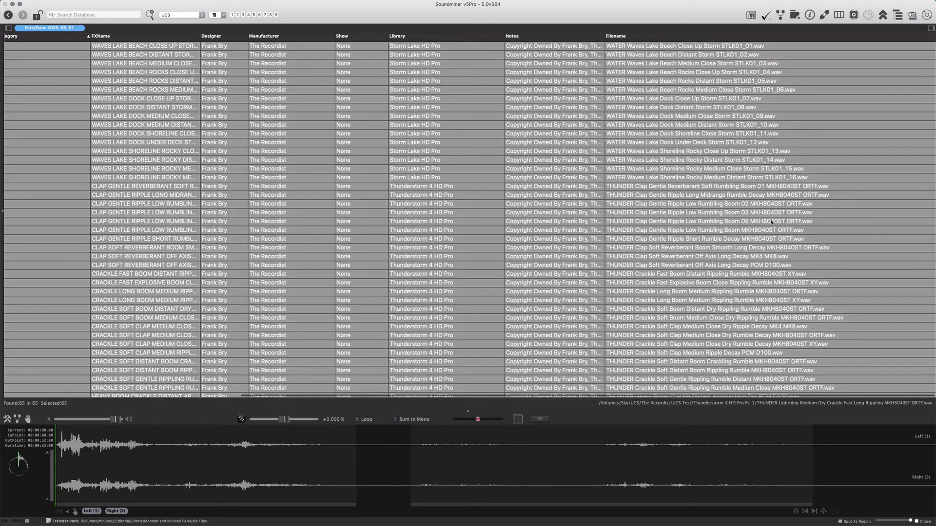
{"action": "scroll", "coordinate": [781, 244], "scroll_direction": "down", "scroll_amount": 10}
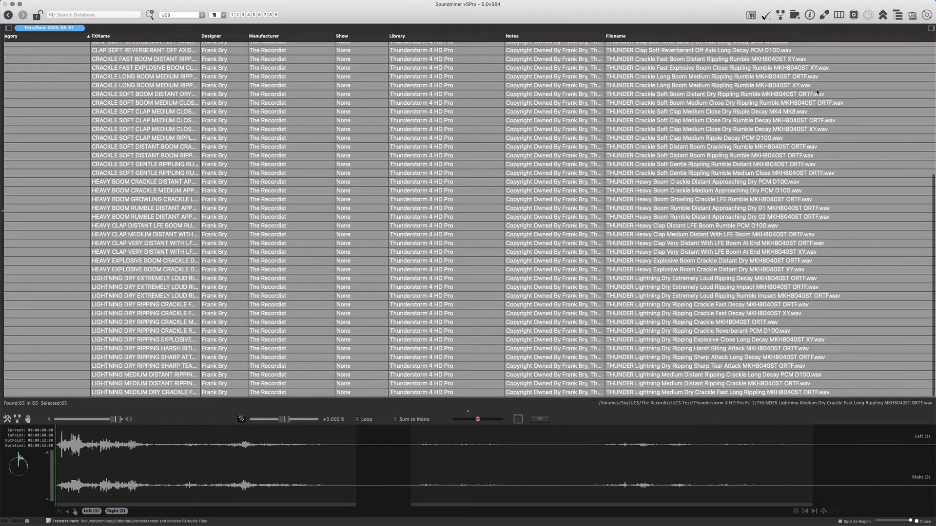
{"action": "scroll", "coordinate": [781, 105], "scroll_direction": "up", "scroll_amount": 10}
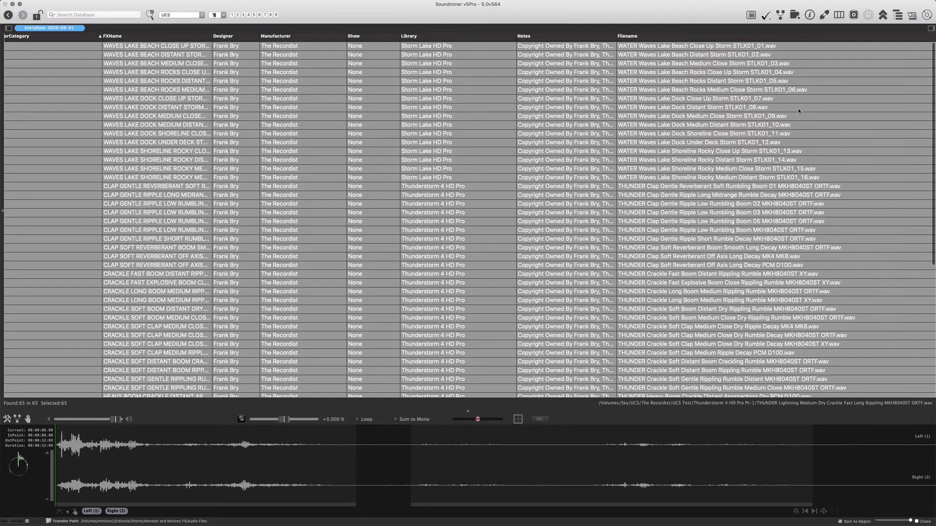
{"action": "left_click", "coordinate": [812, 127]}
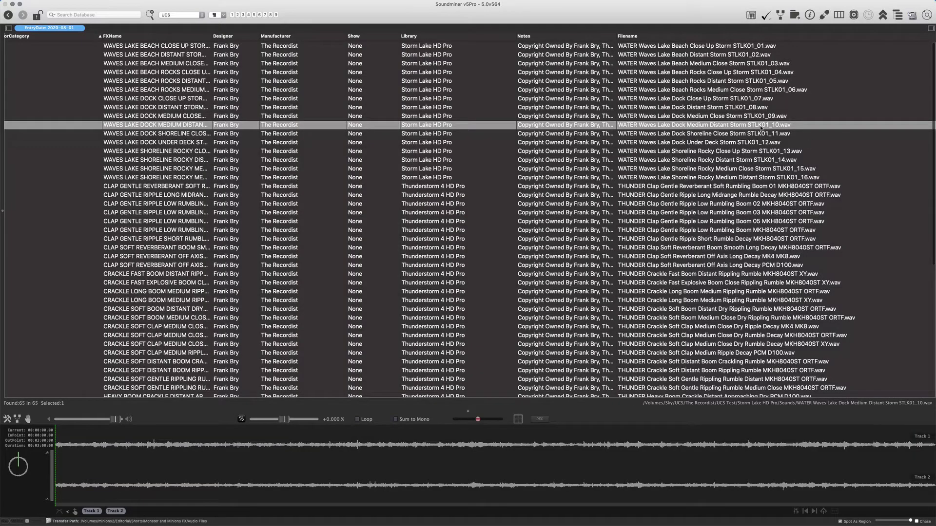
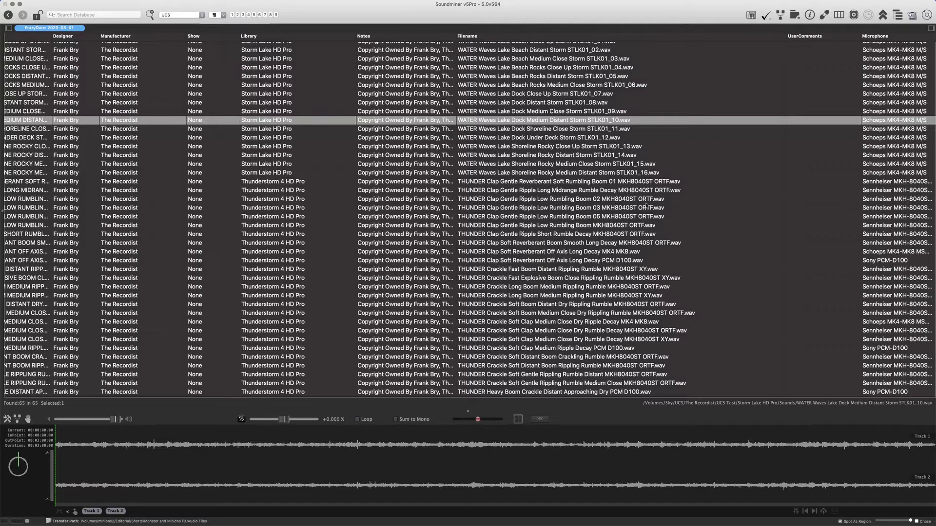
{"action": "scroll", "coordinate": [651, 204], "scroll_direction": "up", "scroll_amount": 1}
{"action": "scroll", "coordinate": [651, 204], "scroll_direction": "left", "scroll_amount": 1}
{"action": "scroll", "coordinate": [605, 47], "scroll_direction": "down", "scroll_amount": 1}
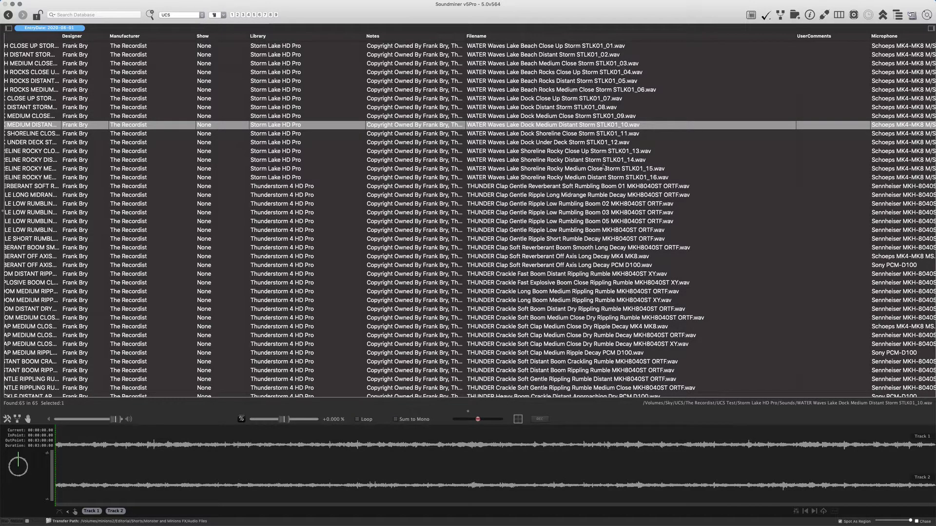
Step: Select all records again and reopen the Workflow window
{"action": "left_click", "coordinate": [653, 71]}
{"action": "key", "text": "super+a"}
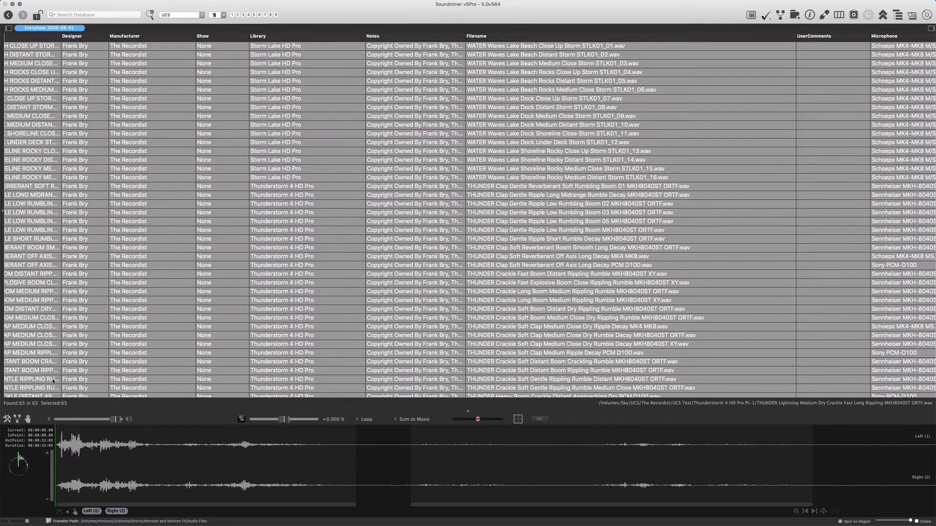
{"action": "left_click", "coordinate": [17, 419]}
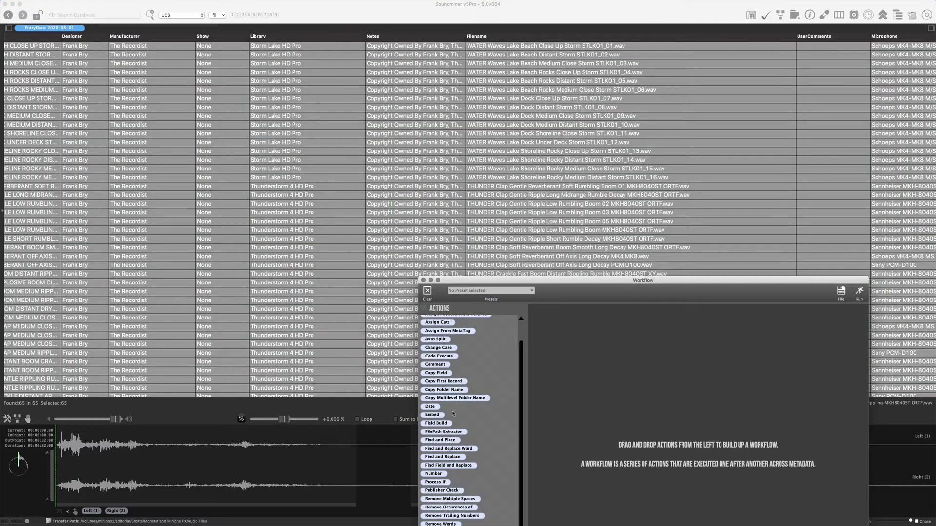
Step: Add a Find and Replace action that replaces underscores with a space in Filename, run it on all records, and close the Workflow window
{"action": "left_click_drag", "start_coordinate": [447, 448], "coordinate": [609, 331]}
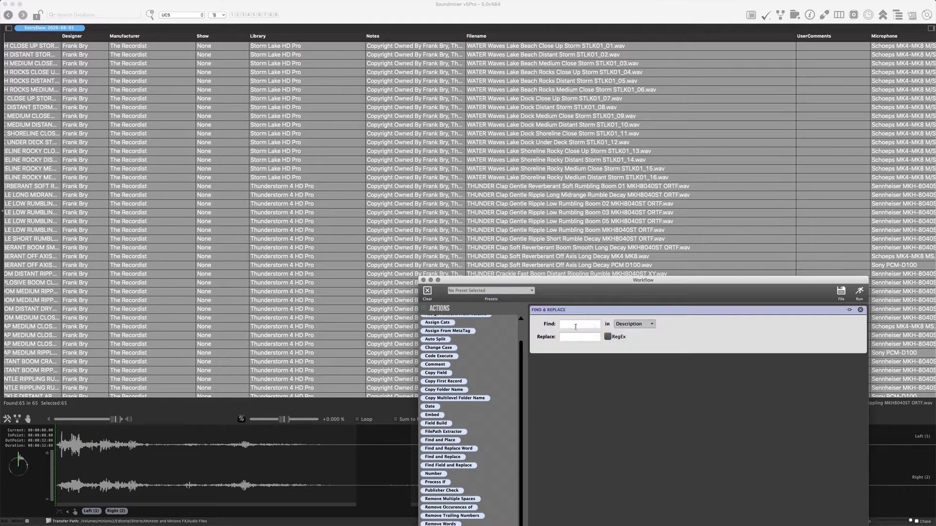
{"action": "left_click", "coordinate": [633, 324]}
{"action": "left_click", "coordinate": [633, 290]}
{"action": "left_click", "coordinate": [582, 325]}
{"action": "type", "text": "_"}
{"action": "key", "text": "Tab"}
{"action": "left_click", "coordinate": [859, 292]}
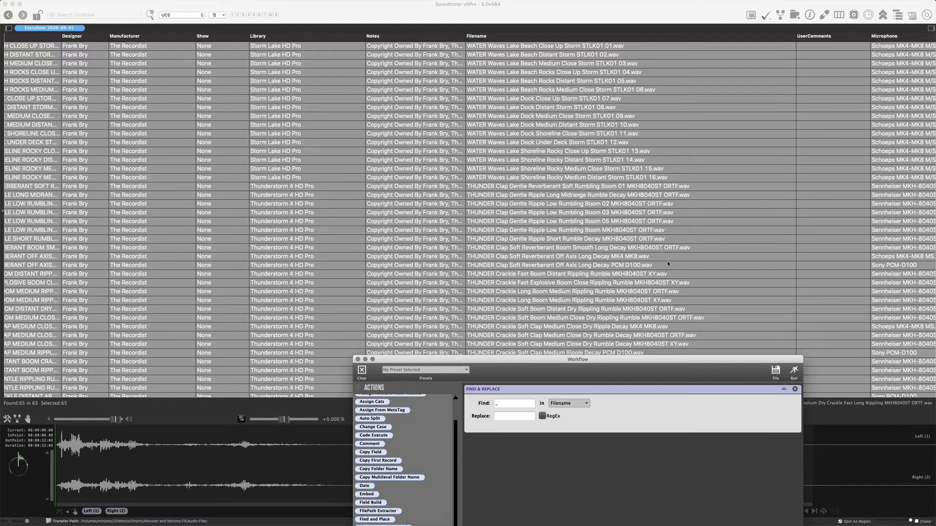
{"action": "left_click", "coordinate": [358, 360]}
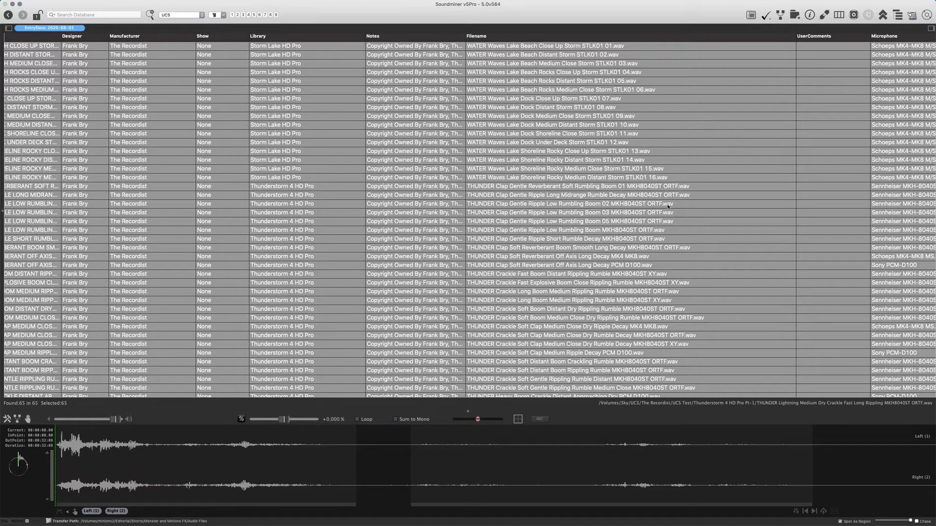
Step: Reopen the Workflow window, move it fully into view and remove the Find & Replace action
{"action": "left_click", "coordinate": [17, 420]}
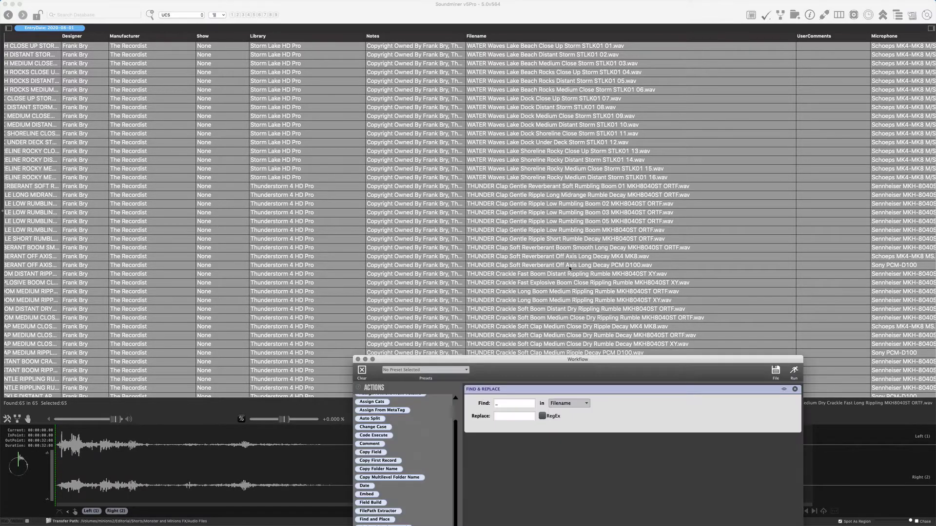
{"action": "left_click_drag", "start_coordinate": [548, 355], "coordinate": [575, 153]}
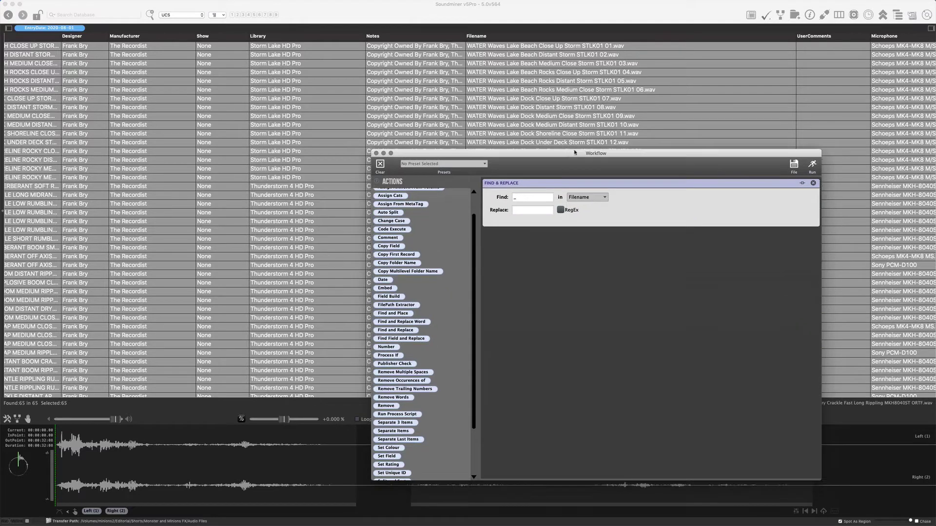
{"action": "left_click", "coordinate": [813, 183]}
Step: Add a Take Last Words action that takes the last 2 words of Filename into UserComments, and run it on the selected records
{"action": "scroll", "coordinate": [397, 436], "scroll_direction": "down", "scroll_amount": 3}
{"action": "scroll", "coordinate": [397, 436], "scroll_direction": "down", "scroll_amount": 1}
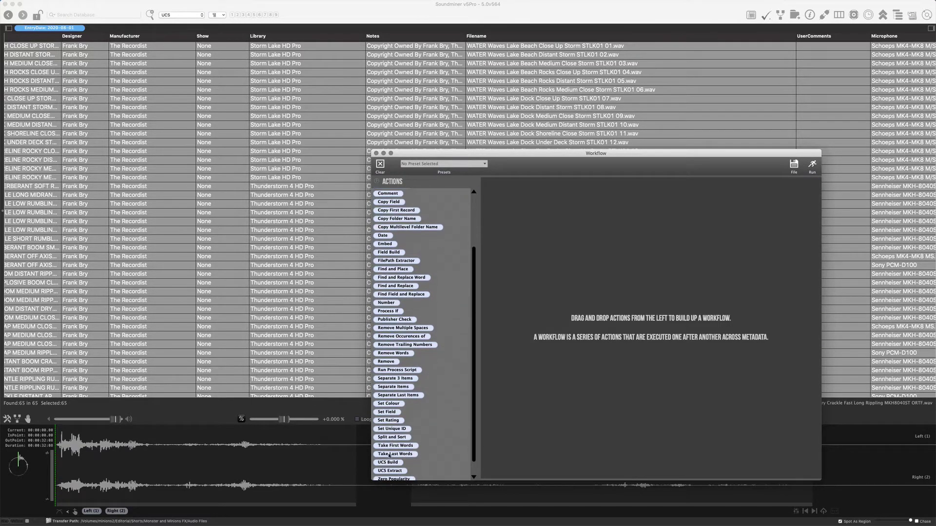
{"action": "left_click_drag", "start_coordinate": [382, 455], "coordinate": [536, 322]}
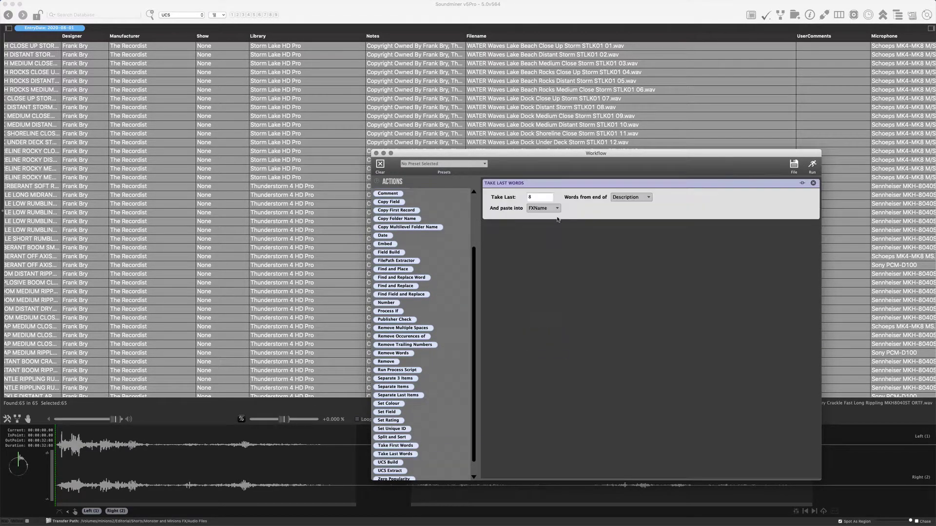
{"action": "type", "text": "8"}
{"action": "left_click", "coordinate": [633, 197]}
{"action": "left_click", "coordinate": [634, 165]}
{"action": "left_click", "coordinate": [543, 208]}
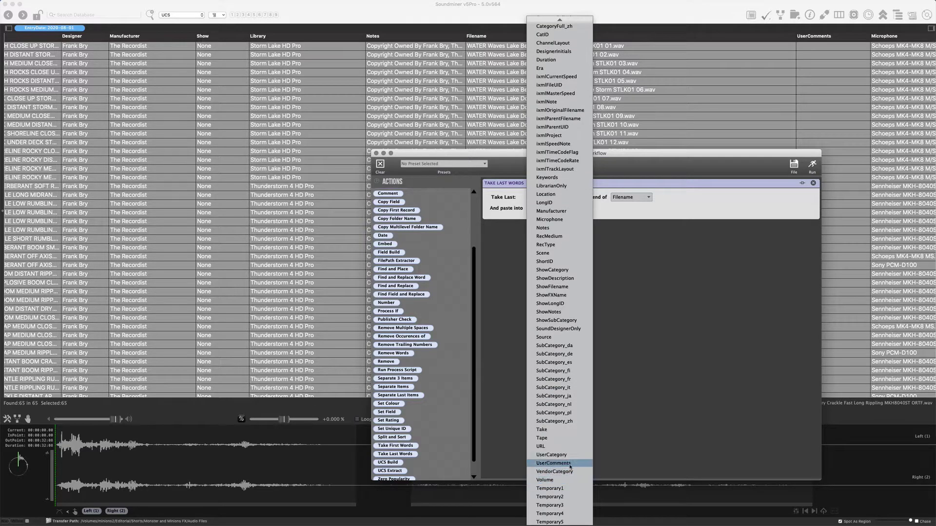
{"action": "left_click", "coordinate": [554, 463]}
{"action": "left_click", "coordinate": [812, 166]}
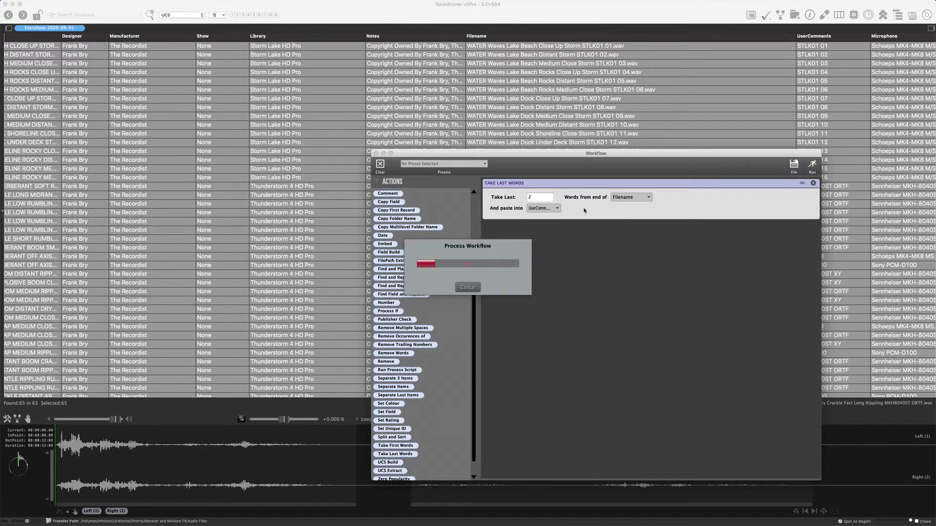
Step: Move the Workflow window aside and examine the UserComments entries against Filename and Microphone across the records
{"action": "left_click_drag", "start_coordinate": [576, 157], "coordinate": [443, 304]}
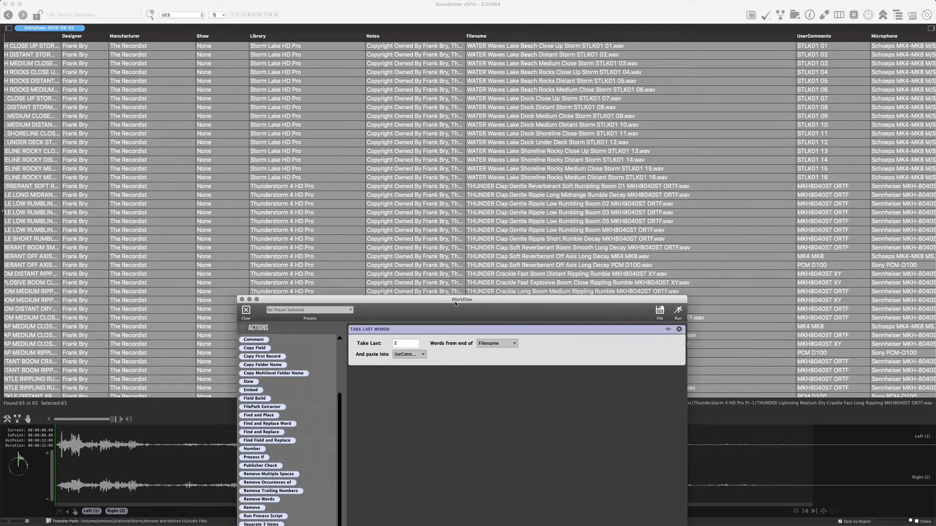
{"action": "scroll", "coordinate": [847, 125], "scroll_direction": "right", "scroll_amount": 2}
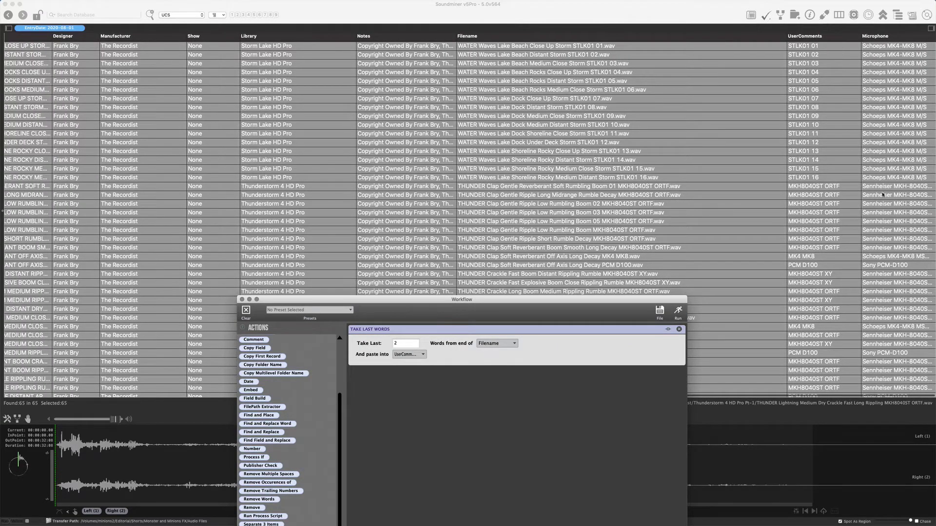
{"action": "scroll", "coordinate": [885, 190], "scroll_direction": "down", "scroll_amount": 1}
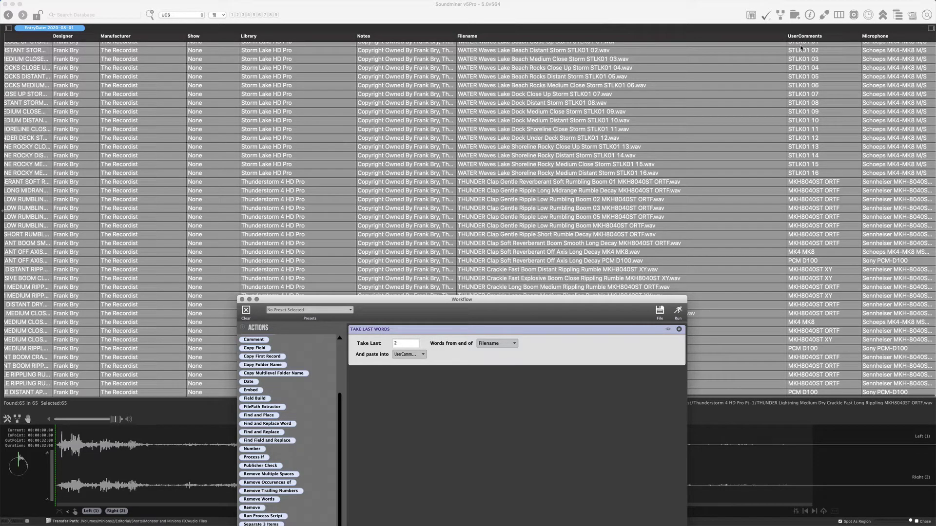
{"action": "scroll", "coordinate": [818, 148], "scroll_direction": "up", "scroll_amount": 1}
{"action": "scroll", "coordinate": [819, 148], "scroll_direction": "left", "scroll_amount": 1}
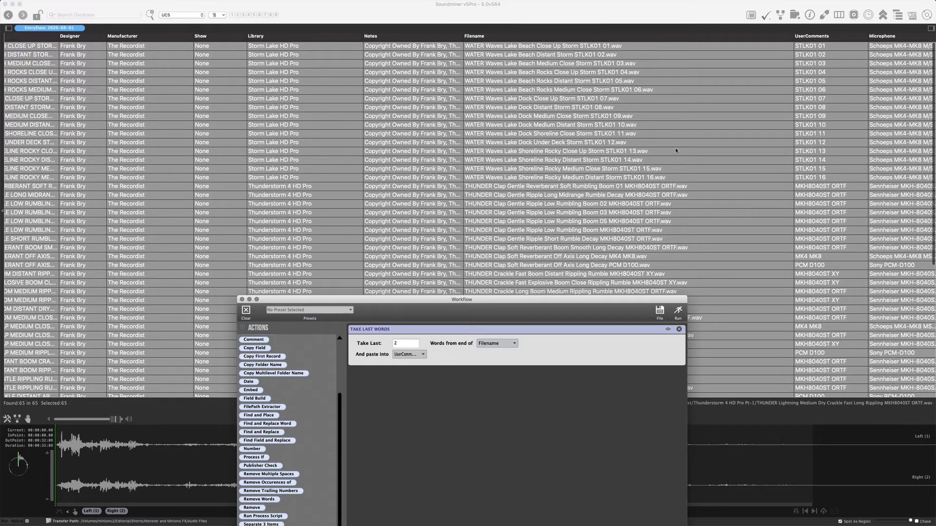
{"action": "scroll", "coordinate": [653, 277], "scroll_direction": "down", "scroll_amount": 10}
{"action": "scroll", "coordinate": [654, 277], "scroll_direction": "right", "scroll_amount": 1}
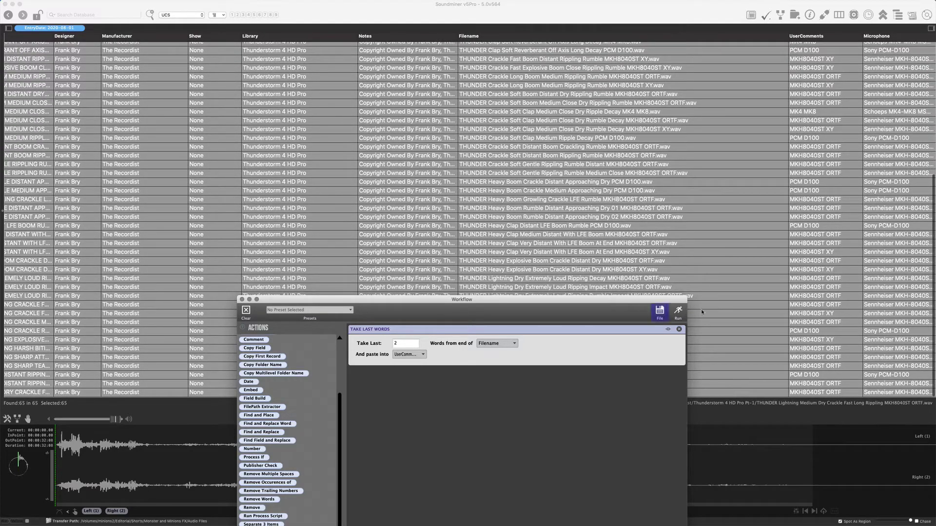
Step: Remove the Take Last Words action from the workflow and hide the UserComments column
{"action": "left_click", "coordinate": [679, 329]}
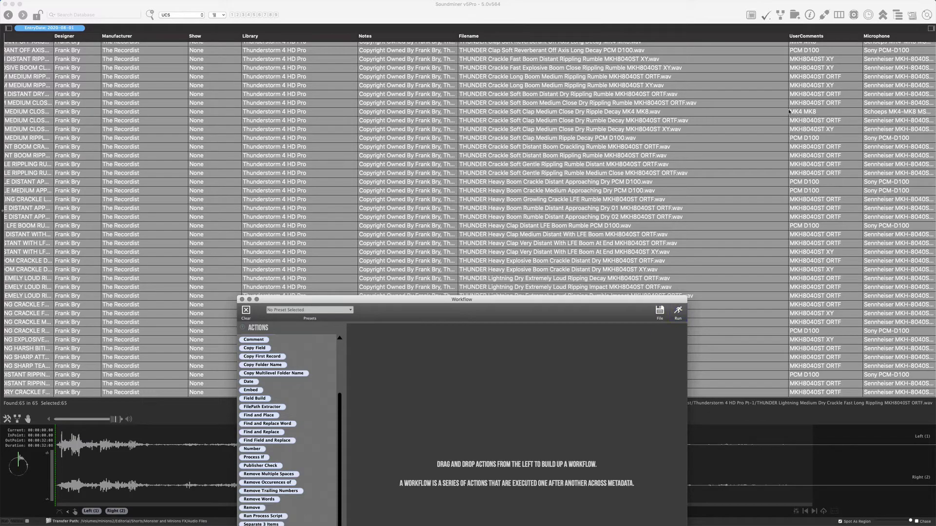
{"action": "scroll", "coordinate": [820, 77], "scroll_direction": "up", "scroll_amount": 10}
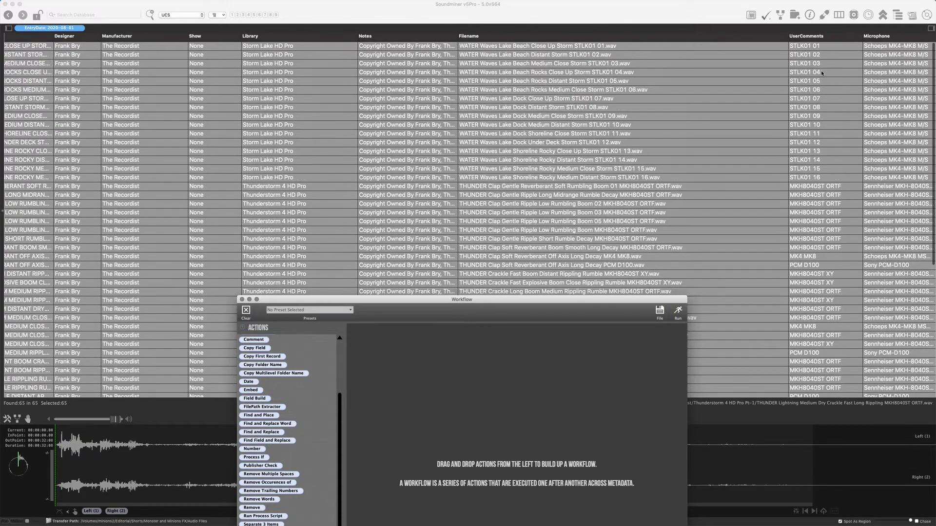
{"action": "left_click", "coordinate": [217, 14]}
{"action": "scroll", "coordinate": [243, 468], "scroll_direction": "down", "scroll_amount": 5}
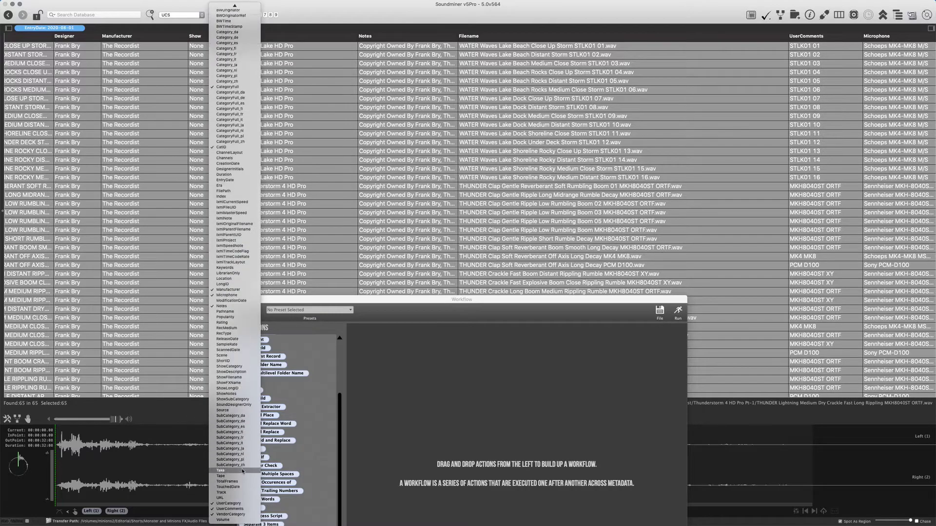
{"action": "left_click", "coordinate": [234, 505]}
{"action": "scroll", "coordinate": [748, 123], "scroll_direction": "down", "scroll_amount": 1}
{"action": "scroll", "coordinate": [638, 214], "scroll_direction": "left", "scroll_amount": 10}
{"action": "scroll", "coordinate": [638, 213], "scroll_direction": "up", "scroll_amount": 1}
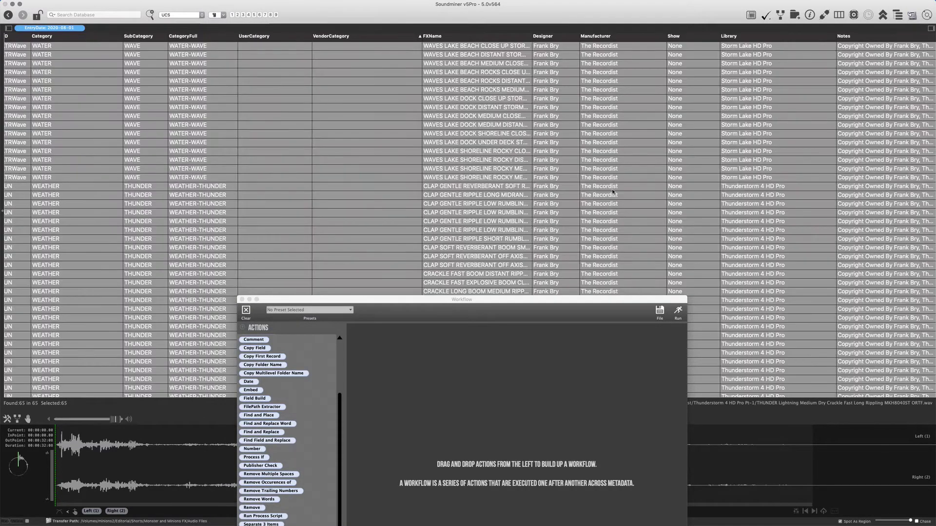
Step: Add a UCS Build action to the workflow and exclude UserCategory and VendorCategory from it
{"action": "left_click_drag", "start_coordinate": [431, 298], "coordinate": [421, 200]}
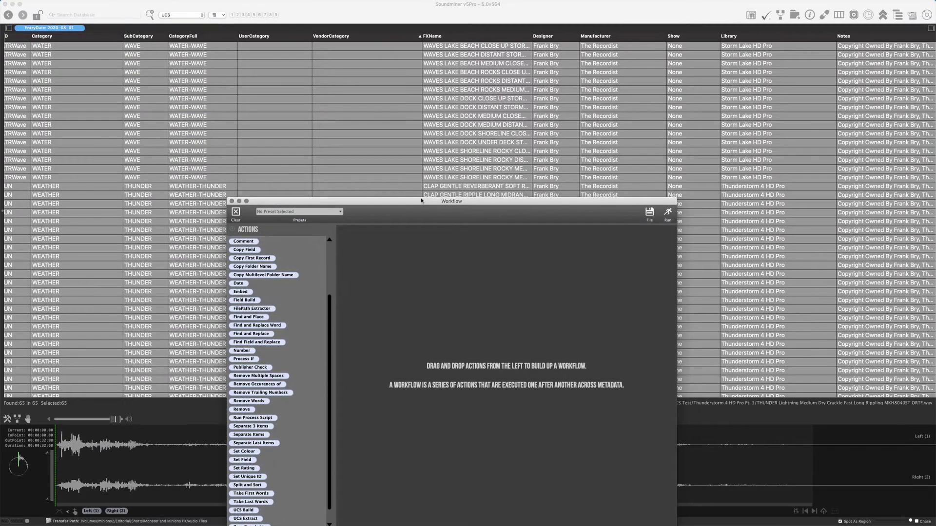
{"action": "scroll", "coordinate": [743, 173], "scroll_direction": "right", "scroll_amount": 10}
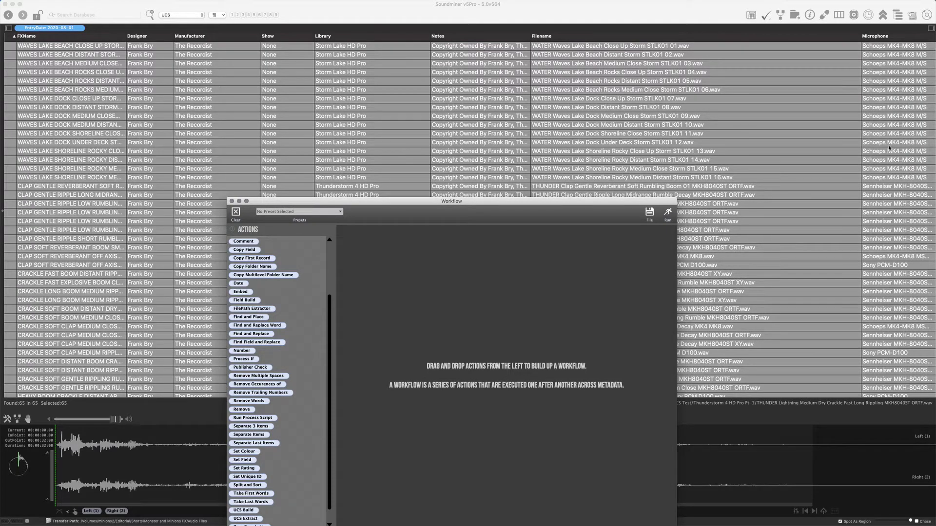
{"action": "scroll", "coordinate": [269, 412], "scroll_direction": "down", "scroll_amount": 1}
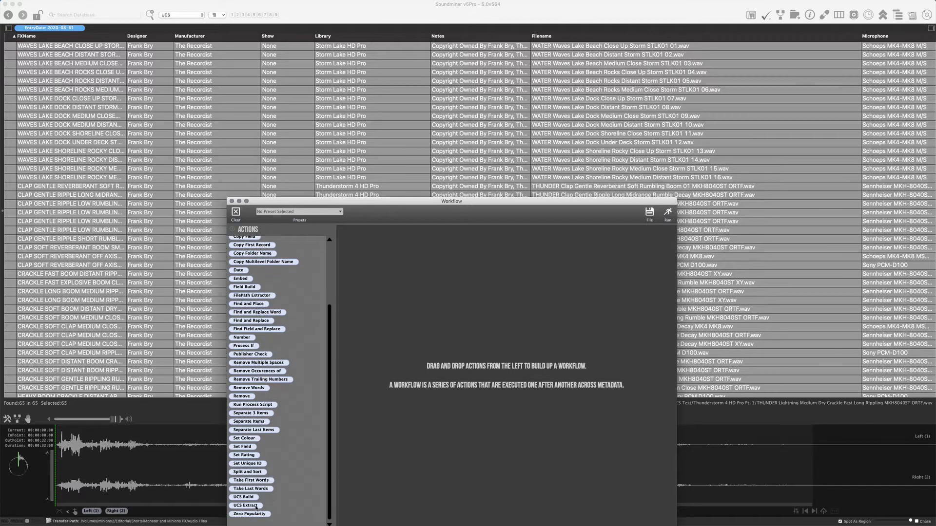
{"action": "left_click_drag", "start_coordinate": [243, 497], "coordinate": [408, 424]}
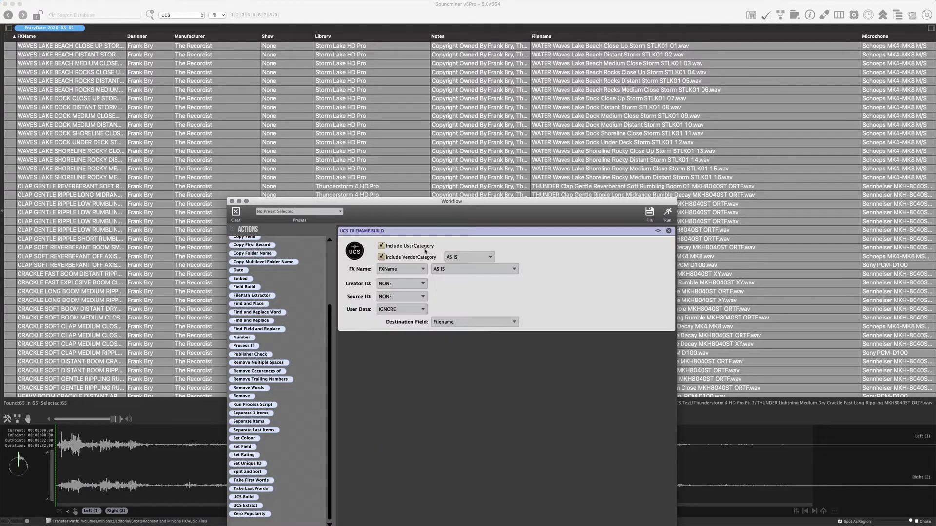
{"action": "left_click", "coordinate": [382, 245]}
{"action": "left_click", "coordinate": [381, 257]}
Step: In the UCS Build action, set the FX Name case to TITLECASE, Creator ID to Manufacturer and Source ID to Library
{"action": "scroll", "coordinate": [376, 159], "scroll_direction": "left", "scroll_amount": 10}
{"action": "scroll", "coordinate": [423, 97], "scroll_direction": "right", "scroll_amount": 1}
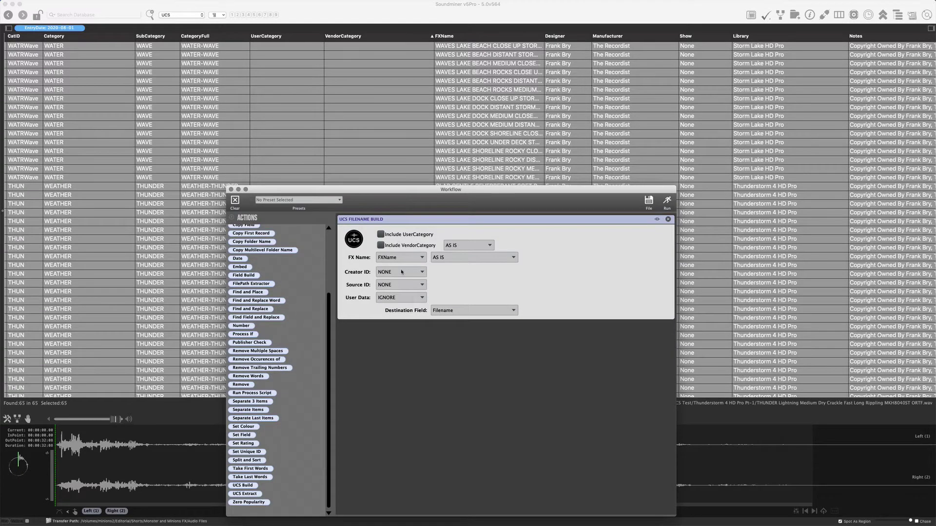
{"action": "left_click", "coordinate": [445, 259]}
{"action": "left_click", "coordinate": [444, 273]}
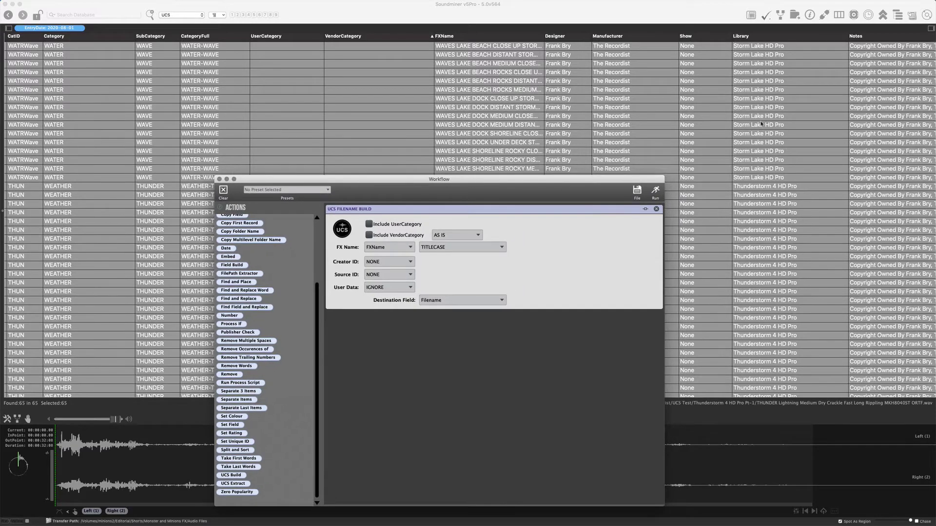
{"action": "left_click", "coordinate": [383, 264]}
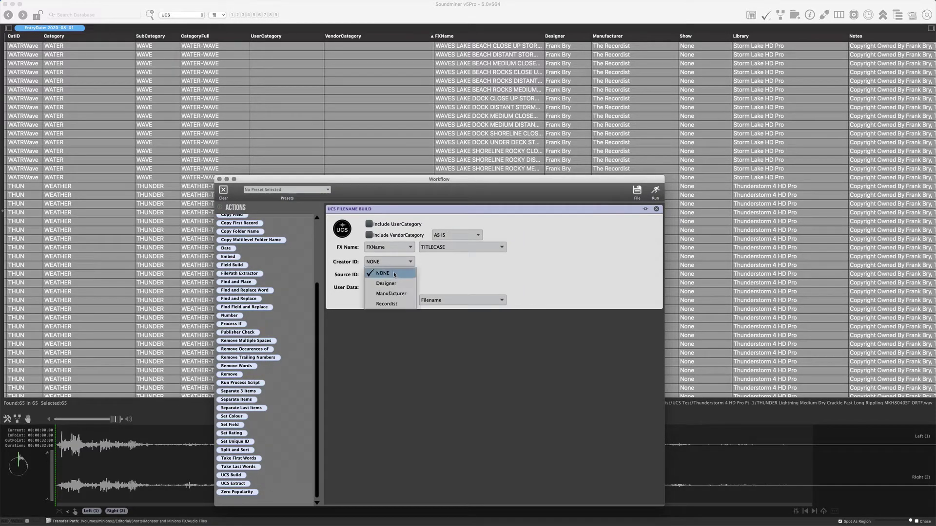
{"action": "left_click", "coordinate": [392, 293]}
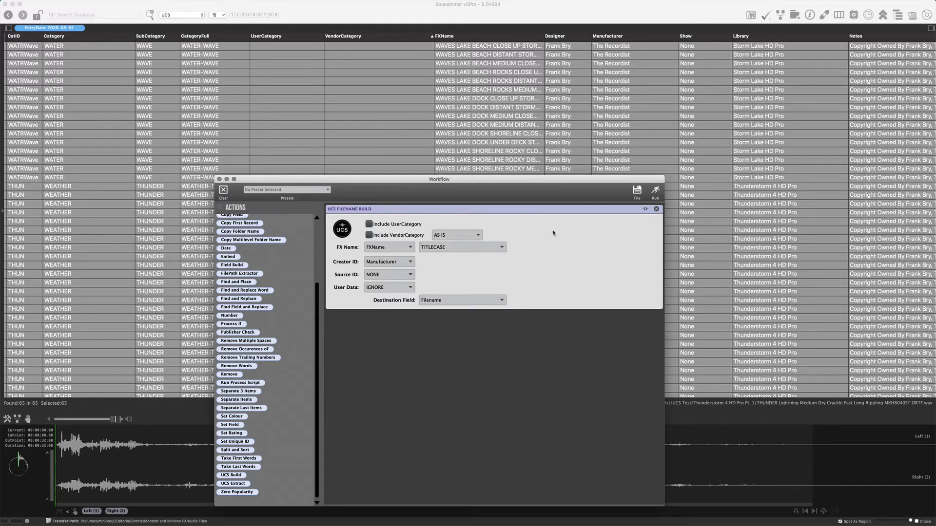
{"action": "left_click", "coordinate": [376, 276]}
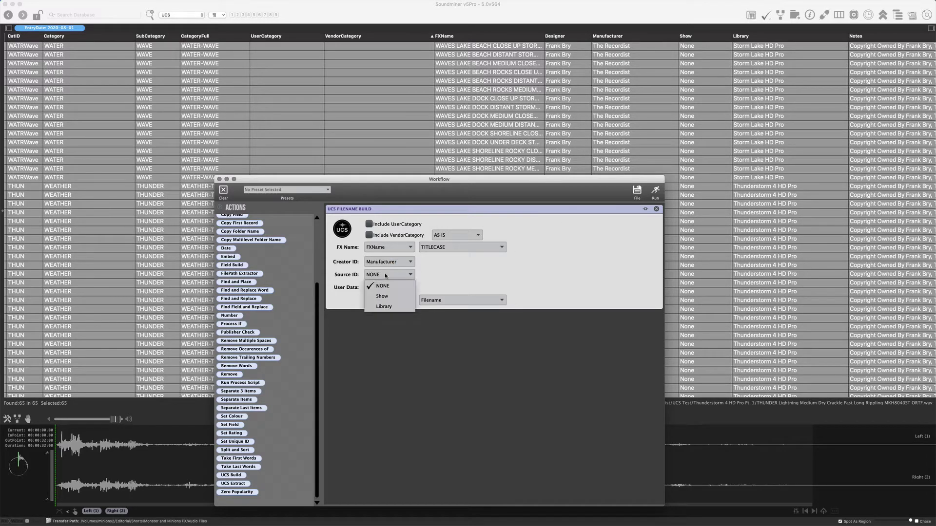
{"action": "left_click", "coordinate": [388, 307]}
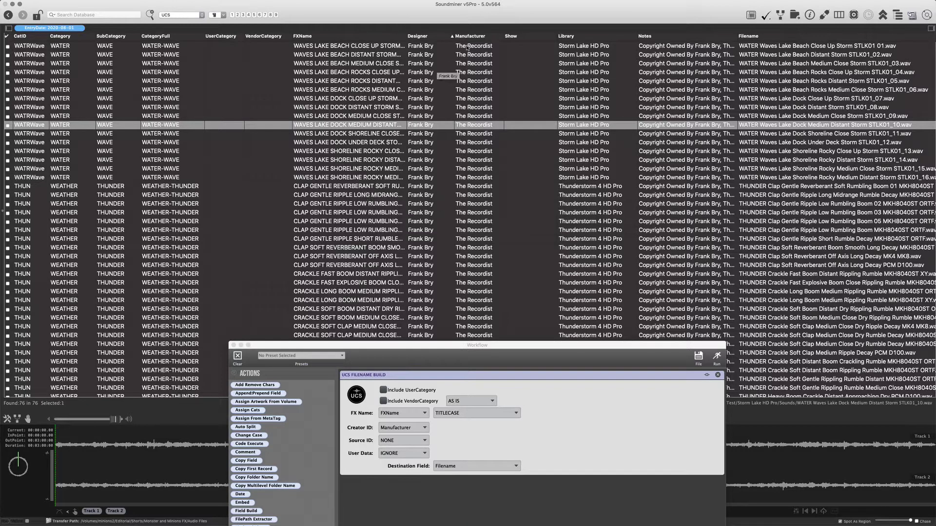
Step: Set the UCS Build action's User Data to Microphone and its Source ID to Library
{"action": "scroll", "coordinate": [423, 135], "scroll_direction": "right", "scroll_amount": 5}
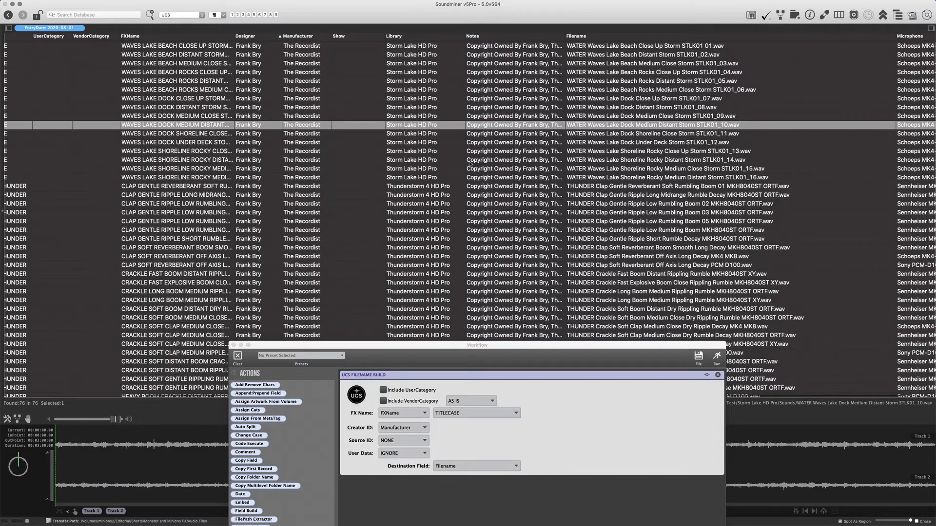
{"action": "scroll", "coordinate": [456, 171], "scroll_direction": "right", "scroll_amount": 1}
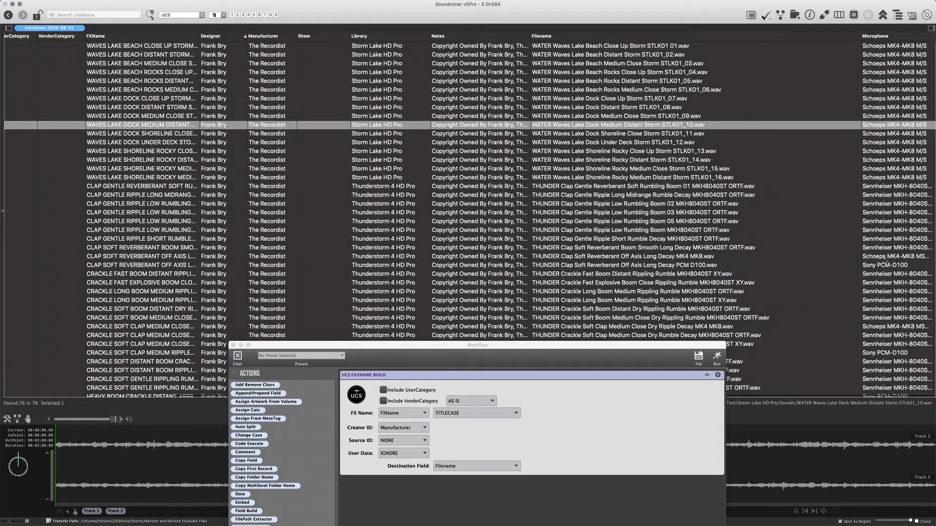
{"action": "left_click", "coordinate": [395, 457]}
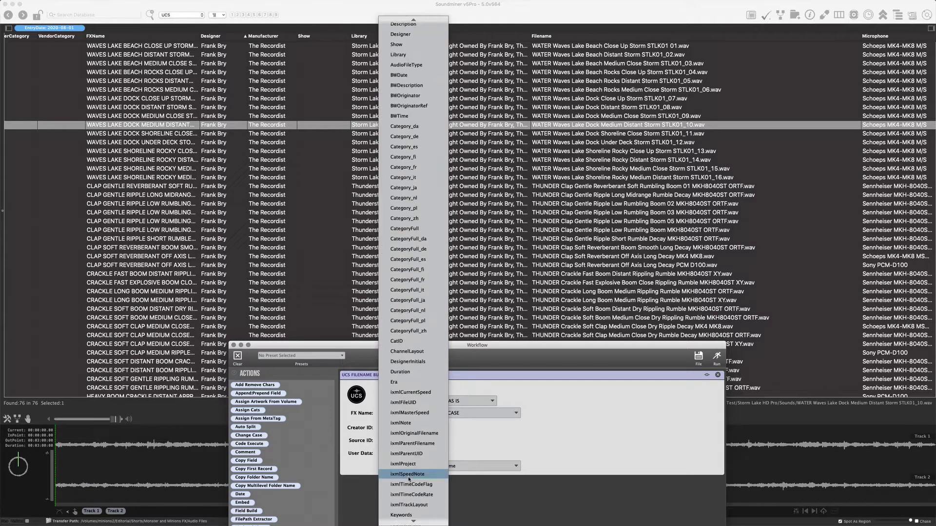
{"action": "left_click", "coordinate": [412, 466]}
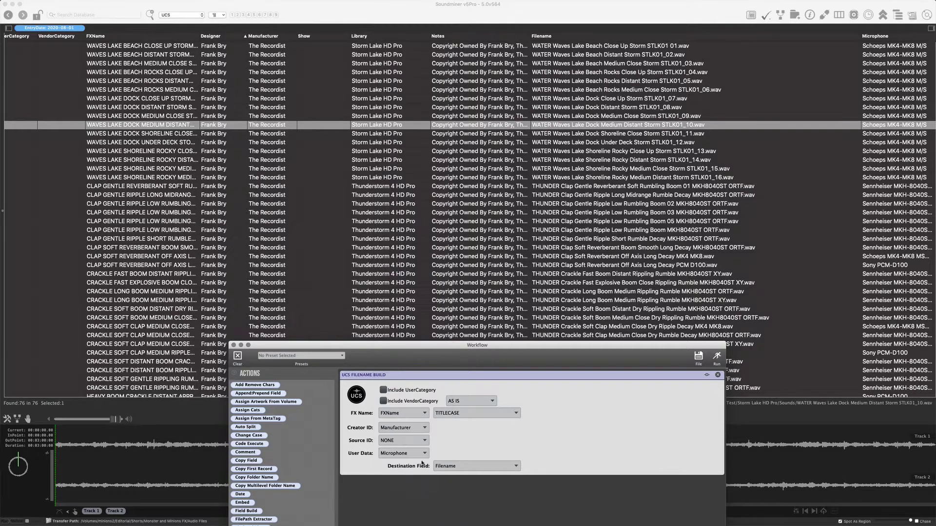
{"action": "left_click", "coordinate": [400, 441]}
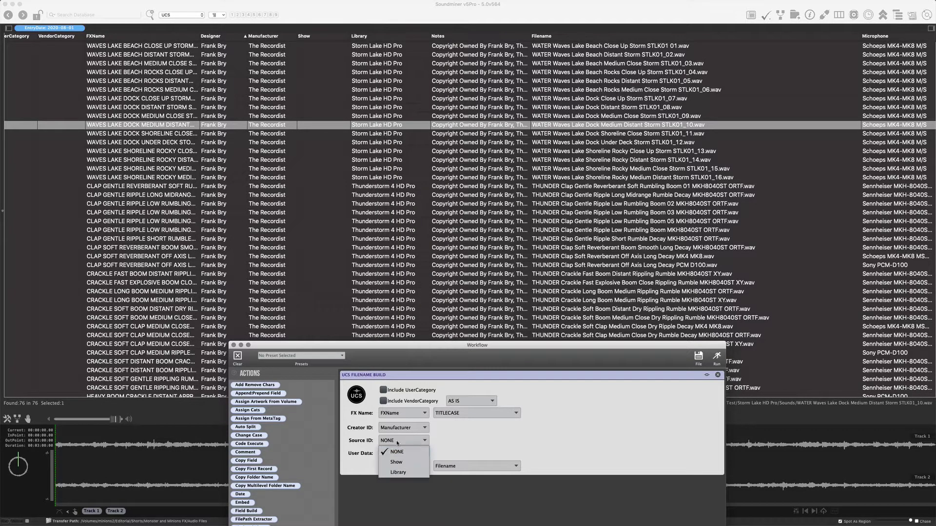
{"action": "left_click", "coordinate": [411, 471]}
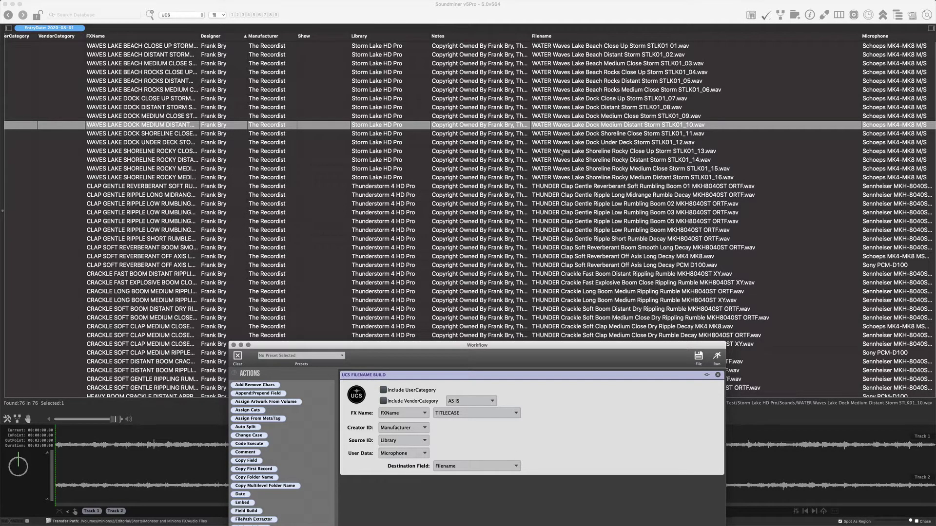
Step: Select all records and try running the UCS Build workflow to rebuild their Filename entries
{"action": "left_click", "coordinate": [598, 109]}
{"action": "key", "text": "super+a"}
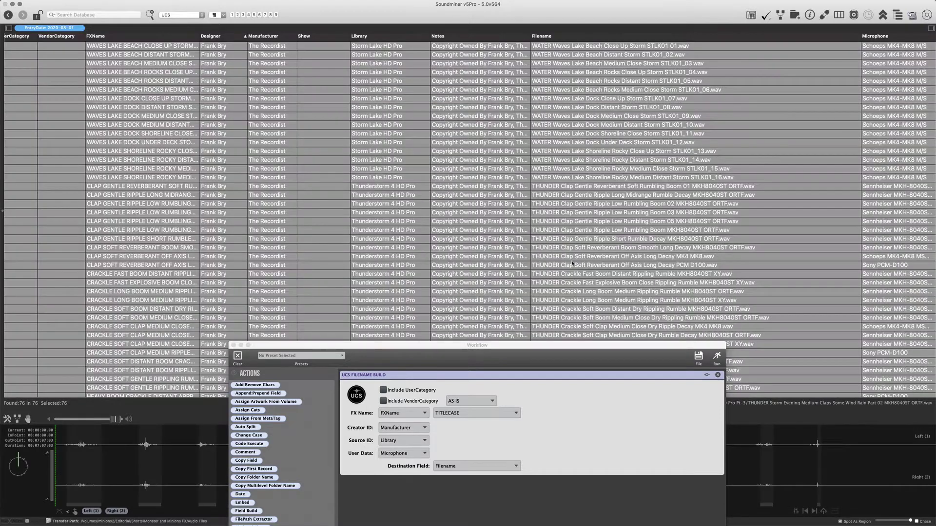
{"action": "left_click", "coordinate": [716, 357]}
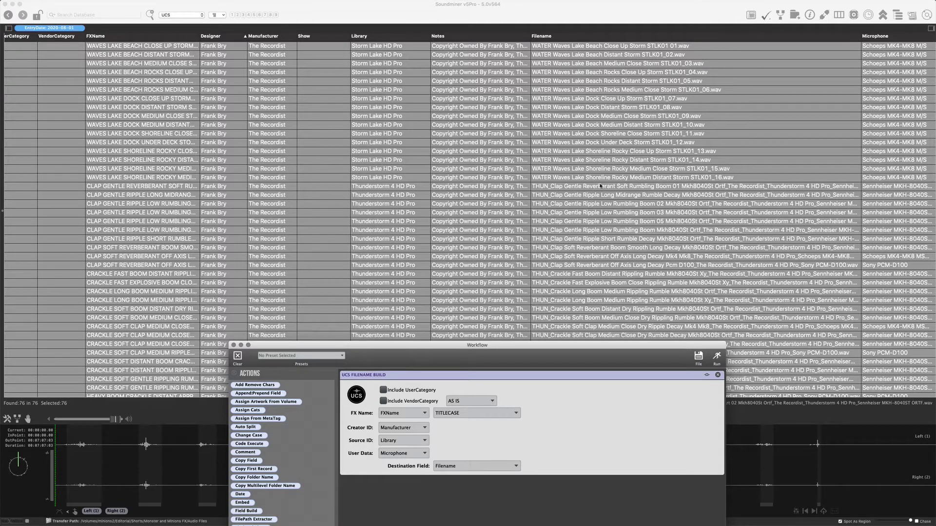
{"action": "left_click", "coordinate": [583, 177]}
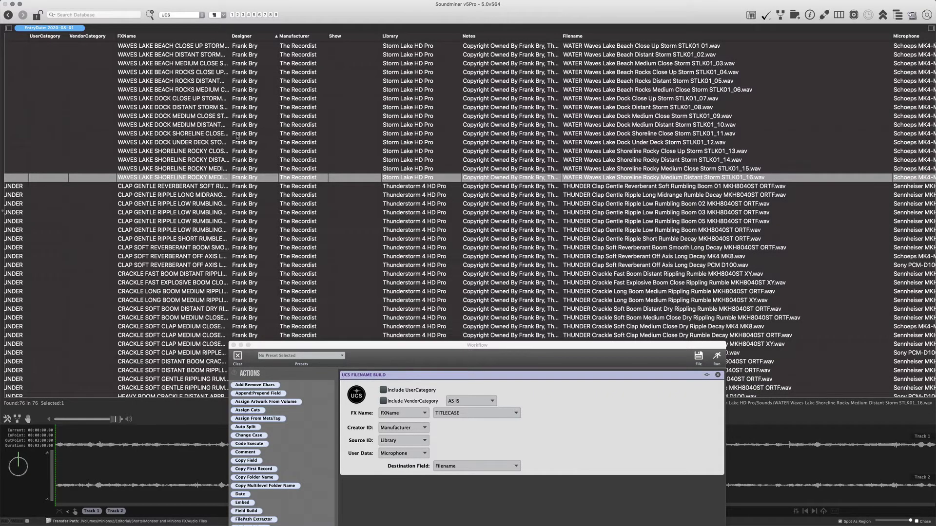
{"action": "scroll", "coordinate": [165, 88], "scroll_direction": "left", "scroll_amount": 5}
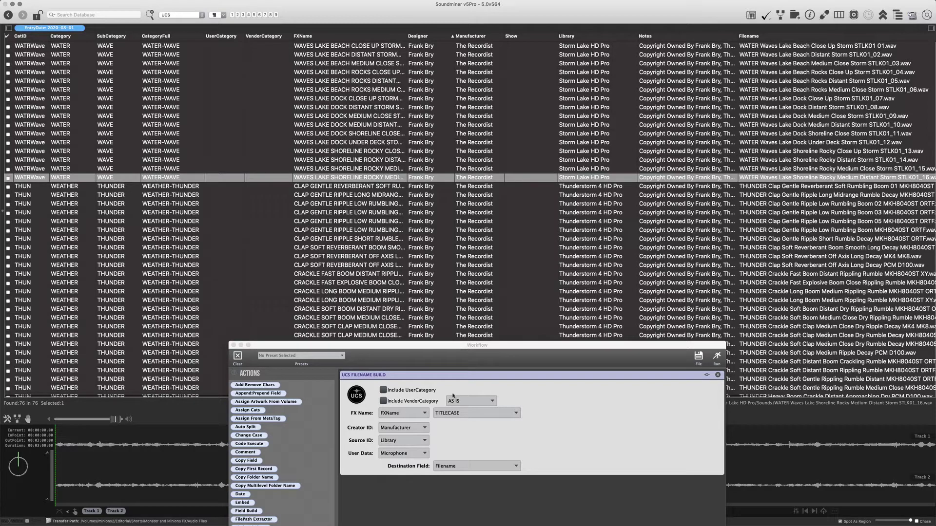
Step: Add a Find and Replace action to the workflow ahead of the UCS Build action
{"action": "scroll", "coordinate": [520, 119], "scroll_direction": "right", "scroll_amount": 5}
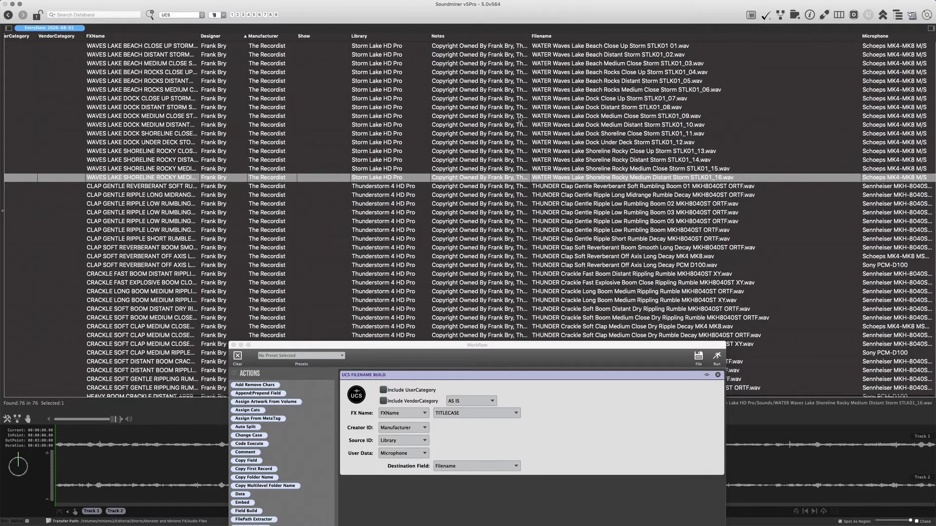
{"action": "left_click", "coordinate": [705, 117]}
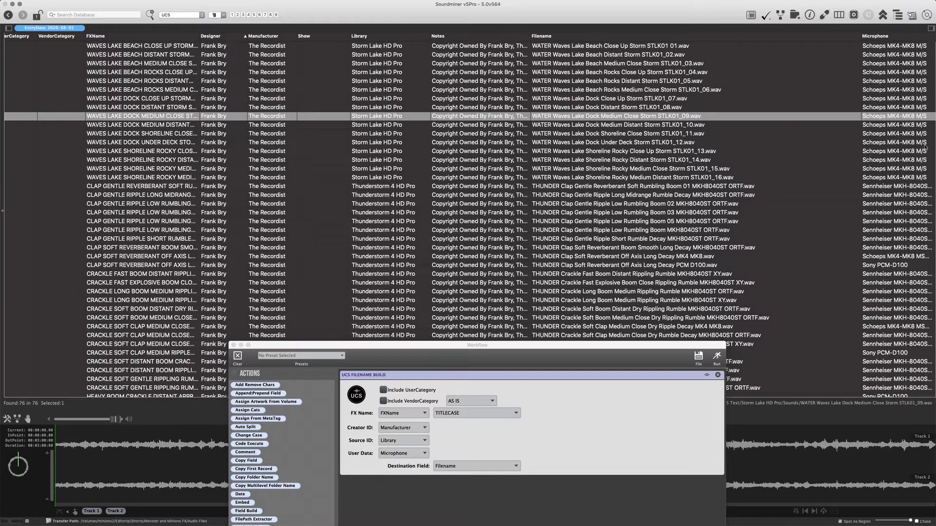
{"action": "left_click_drag", "start_coordinate": [603, 344], "coordinate": [621, 344]}
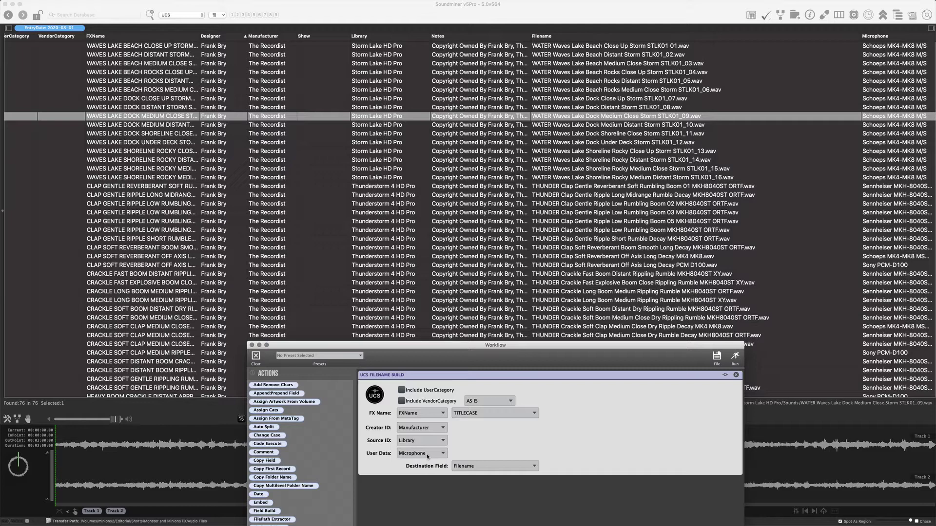
{"action": "left_click_drag", "start_coordinate": [531, 353], "coordinate": [558, 322]}
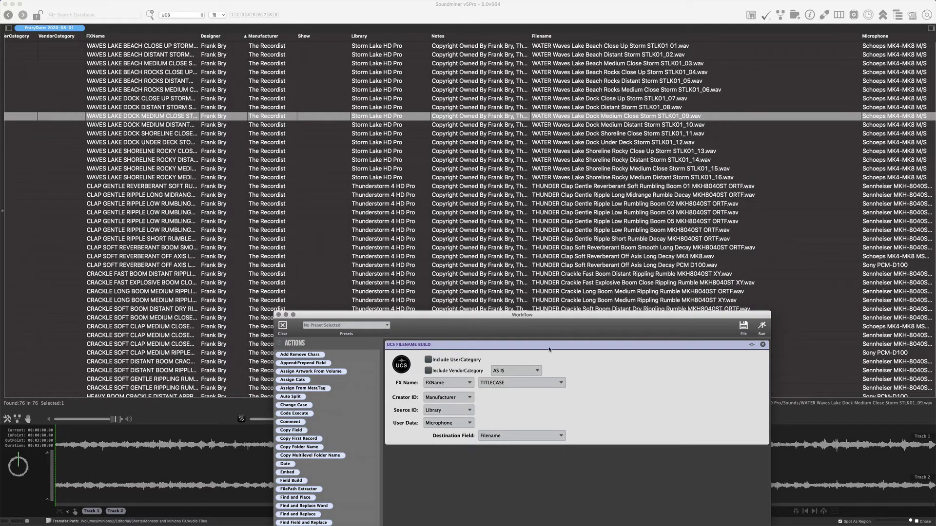
{"action": "left_click_drag", "start_coordinate": [297, 514], "coordinate": [441, 347]}
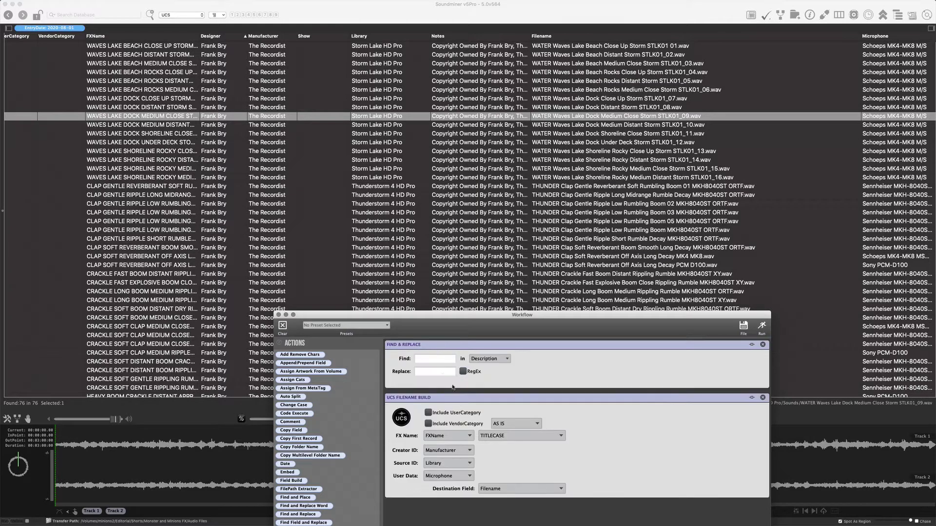
Step: Set the new Find and Replace action to replace "M/S" with "MS" in the Microphone field
{"action": "left_click", "coordinate": [487, 360]}
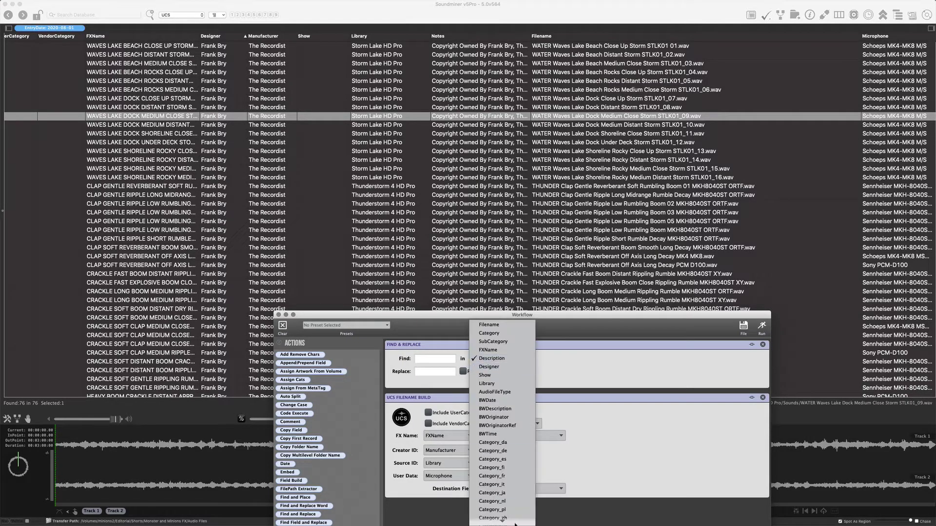
{"action": "scroll", "coordinate": [515, 508], "scroll_direction": "down", "scroll_amount": 5}
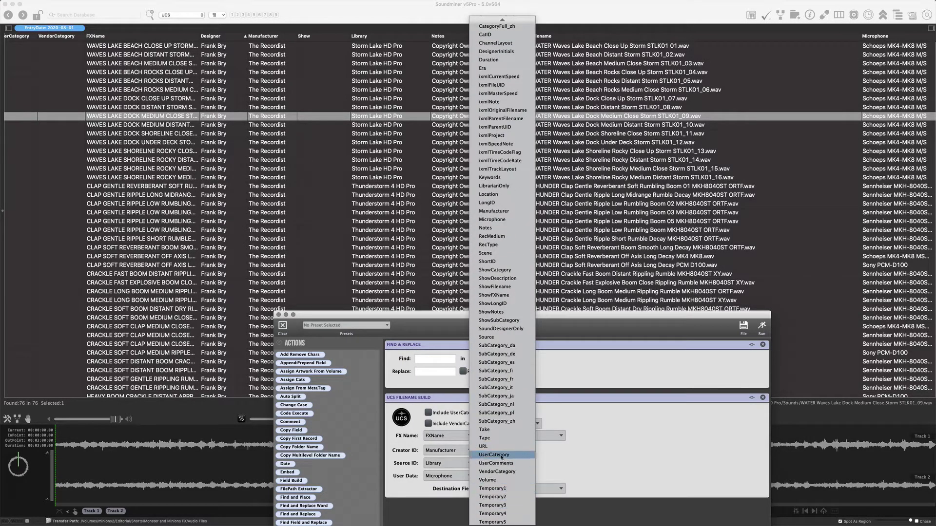
{"action": "left_click", "coordinate": [496, 221]}
{"action": "left_click", "coordinate": [439, 362]}
{"action": "type", "text": "M/S"}
{"action": "key", "text": "Tab"}
{"action": "type", "text": "MS"}
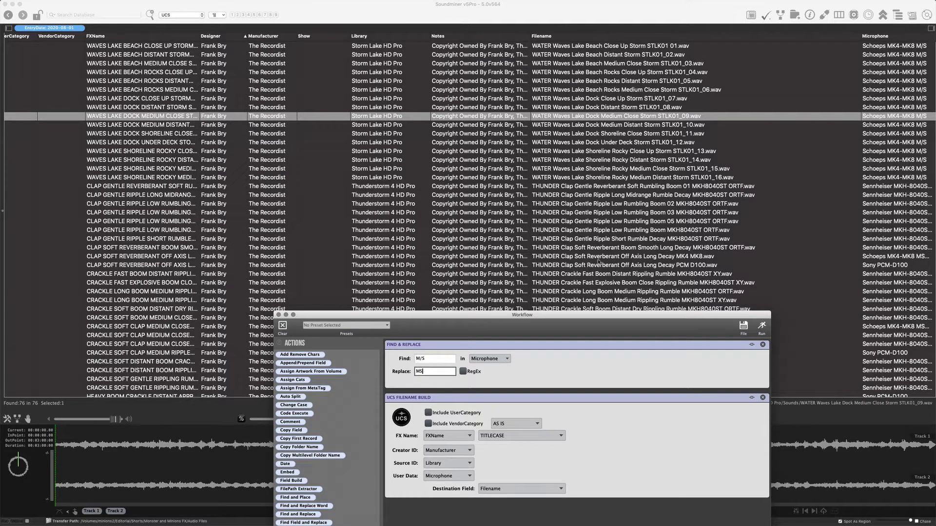
Step: Select all records and try running the workflow with the Microphone replacement and UCS Build actions
{"action": "left_click_drag", "start_coordinate": [564, 317], "coordinate": [587, 280]}
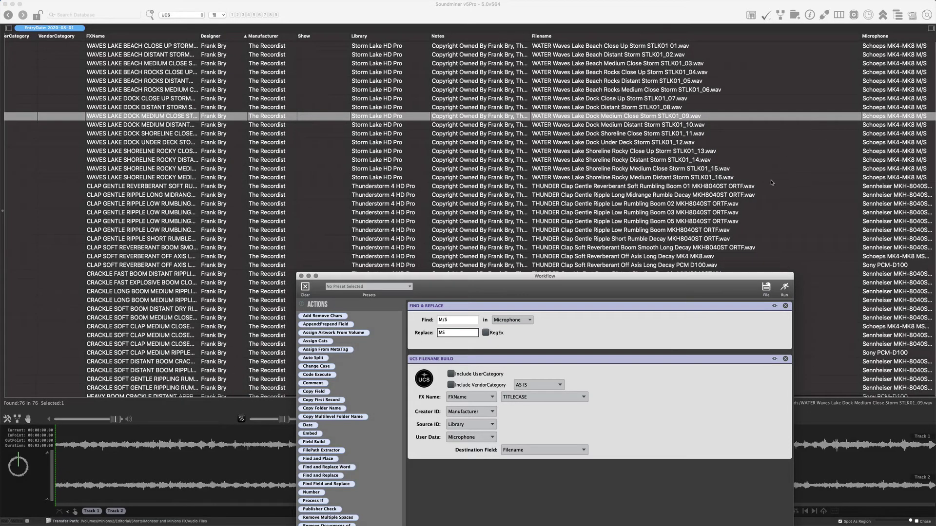
{"action": "left_click", "coordinate": [705, 119]}
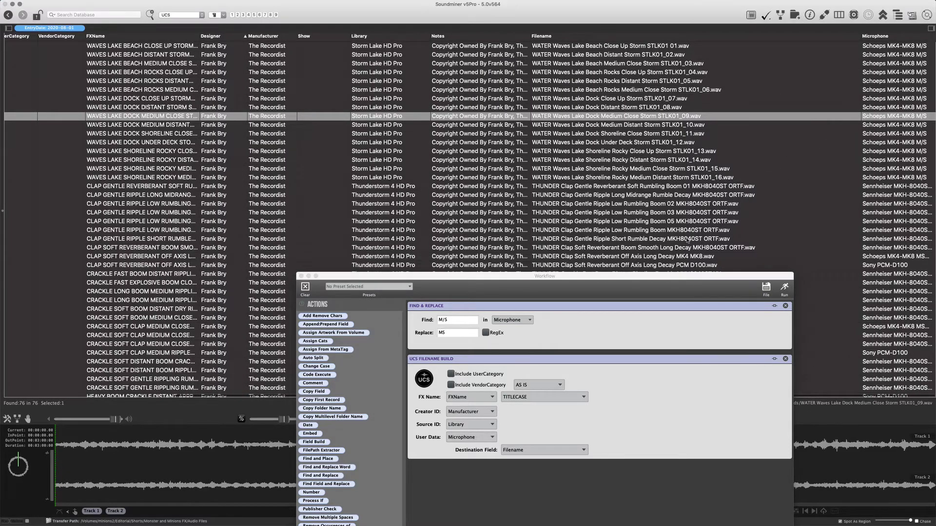
{"action": "key", "text": "super+a"}
{"action": "left_click", "coordinate": [786, 289]}
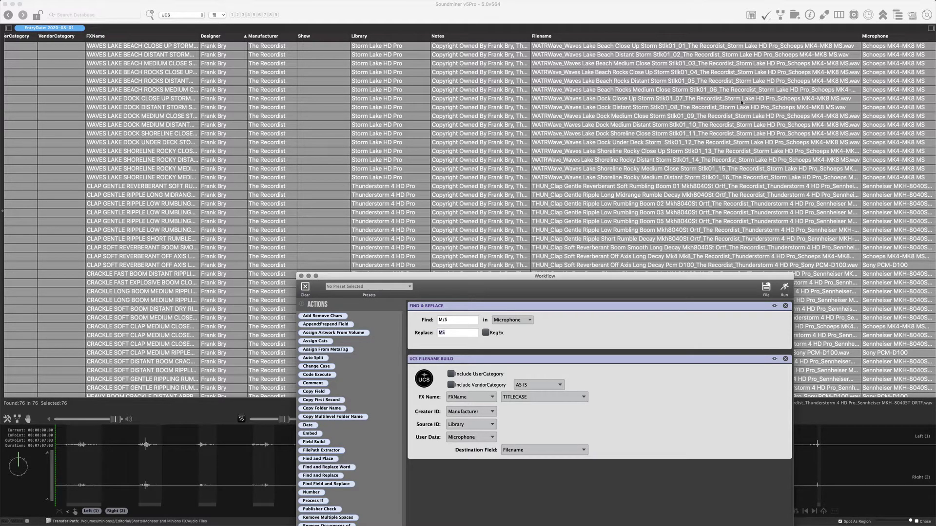
{"action": "left_click", "coordinate": [239, 163]}
{"action": "left_click", "coordinate": [217, 125]}
Step: Widen the FXName column and bypass both the Find and Replace and the UCS Build actions
{"action": "scroll", "coordinate": [180, 180], "scroll_direction": "left", "scroll_amount": 5}
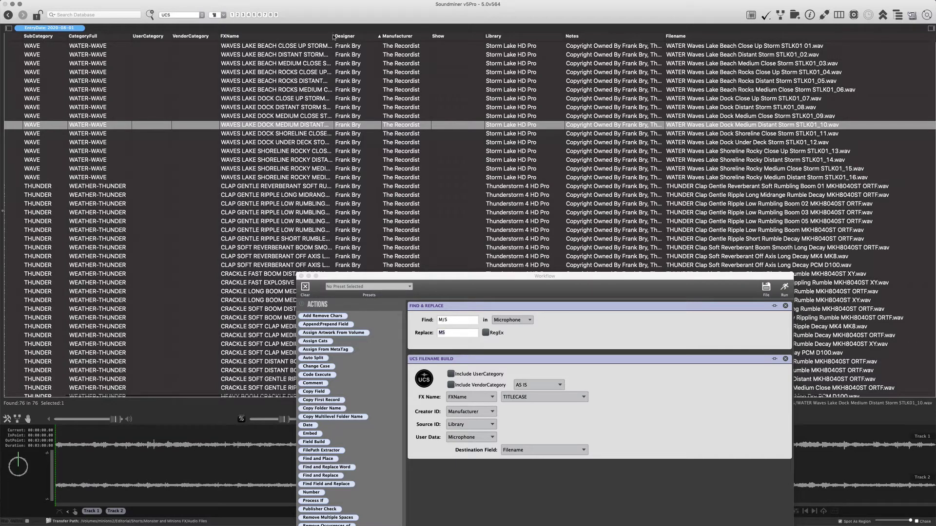
{"action": "left_click_drag", "start_coordinate": [335, 37], "coordinate": [463, 91]}
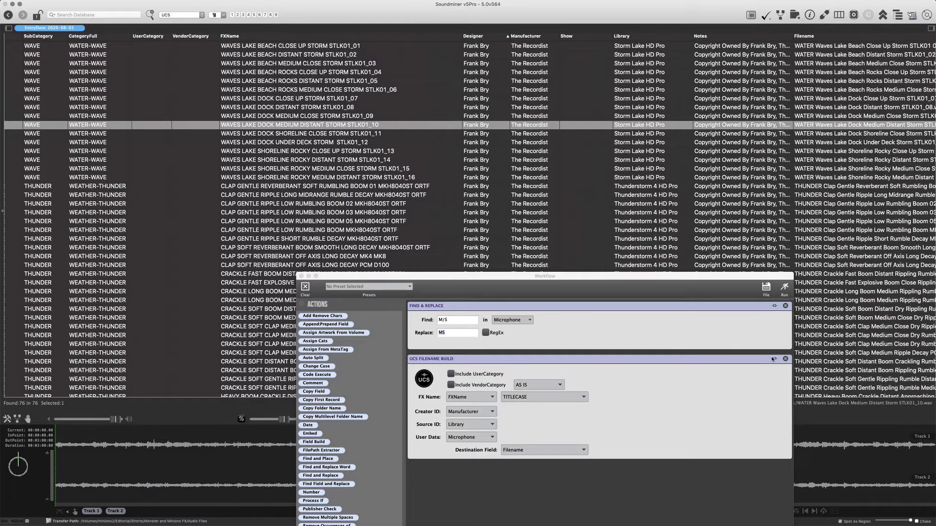
{"action": "left_click", "coordinate": [774, 306]}
{"action": "left_click", "coordinate": [774, 359]}
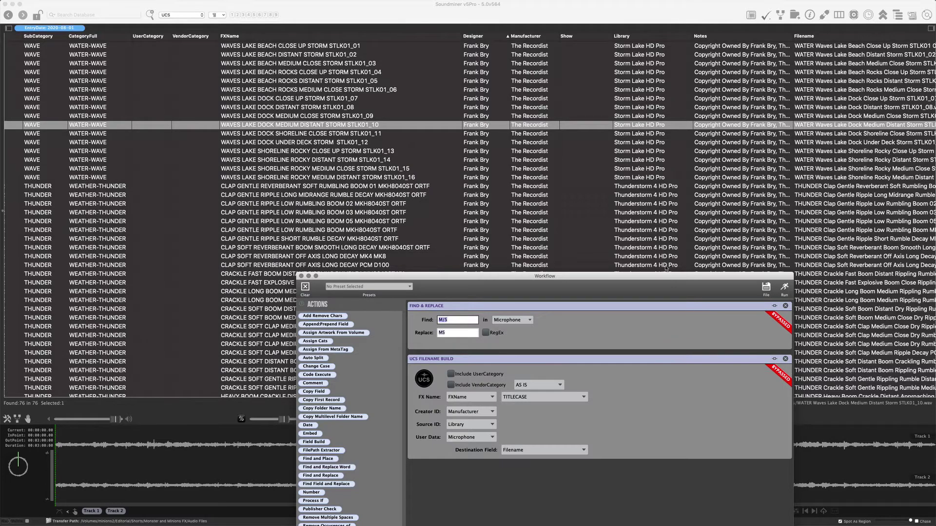
Step: Add a Remove Words action at the start of the workflow that removes 2 words from the Back of FXName
{"action": "double_click", "coordinate": [665, 277]}
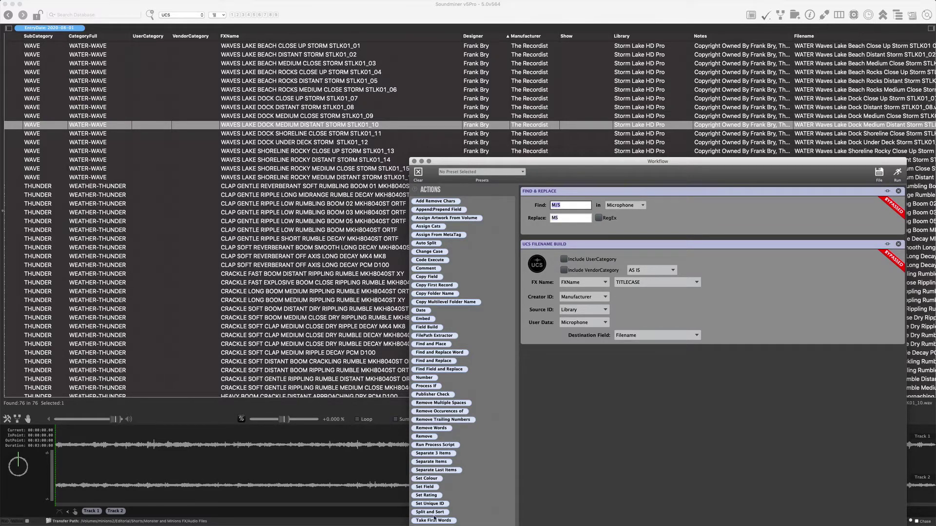
{"action": "double_click", "coordinate": [428, 427]}
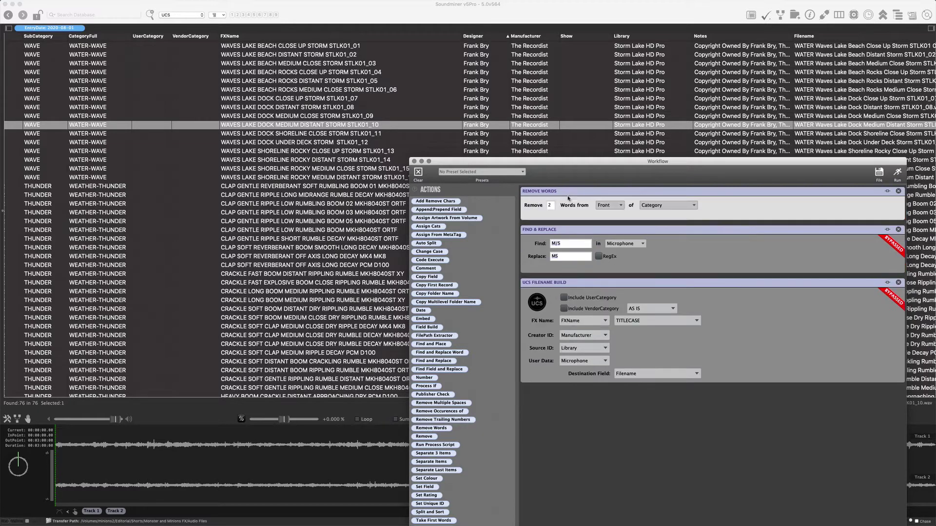
{"action": "left_click", "coordinate": [609, 205]}
{"action": "left_click", "coordinate": [609, 205]}
{"action": "left_click", "coordinate": [660, 205]}
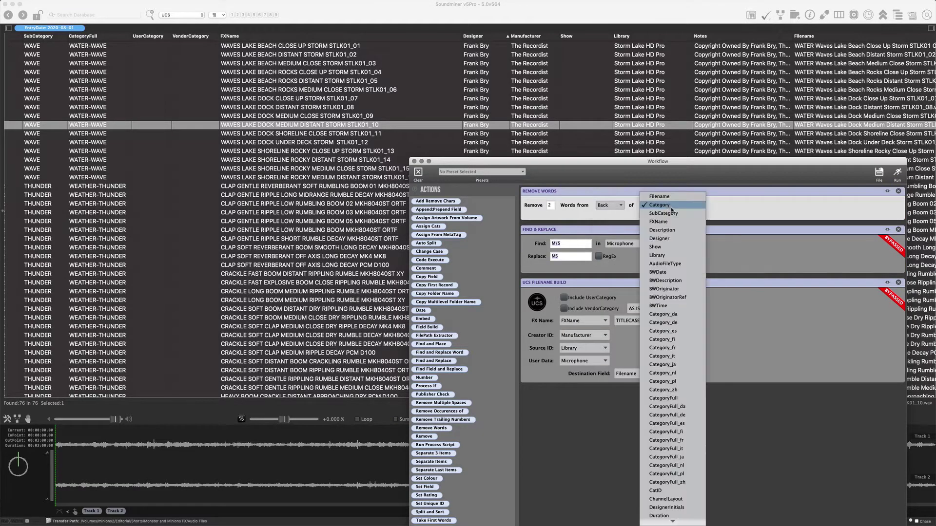
{"action": "left_click", "coordinate": [662, 207]}
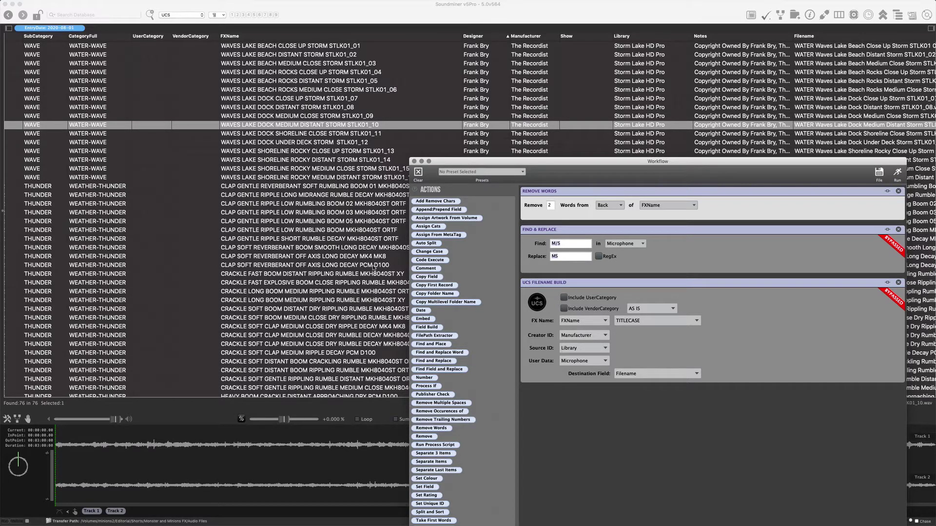
Step: Add a Find and Replace action before Remove Words that replaces "_" with a space in FXName
{"action": "left_click_drag", "start_coordinate": [432, 361], "coordinate": [573, 201]}
{"action": "left_click", "coordinate": [625, 205]}
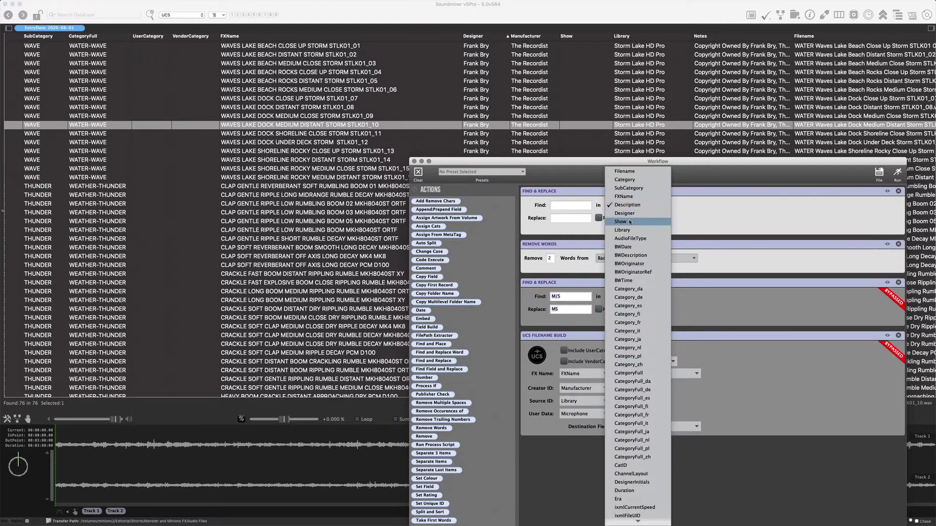
{"action": "left_click", "coordinate": [634, 204]}
{"action": "left_click", "coordinate": [586, 207]}
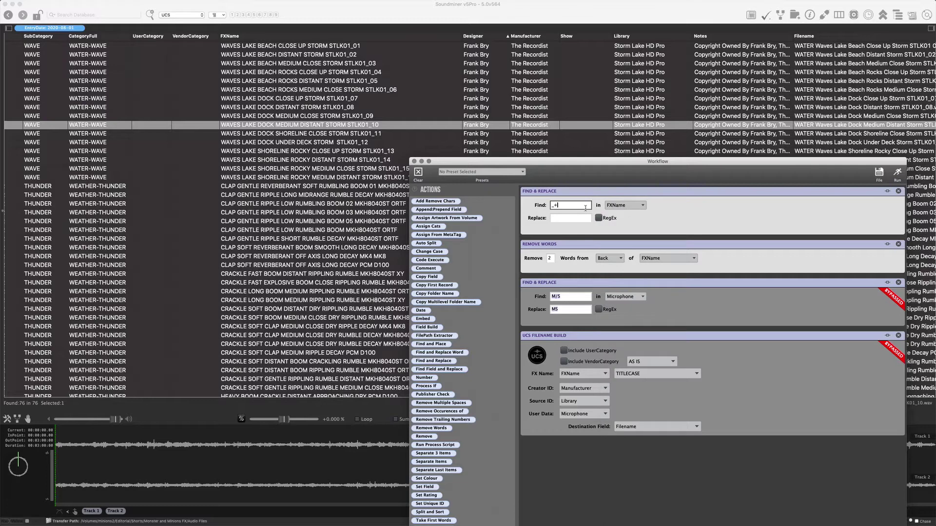
{"action": "key", "text": "Tab"}
Step: Select all records and run the workflow to strip the trailing two words from their FXName entries
{"action": "left_click", "coordinate": [407, 135]}
{"action": "key", "text": "super+a"}
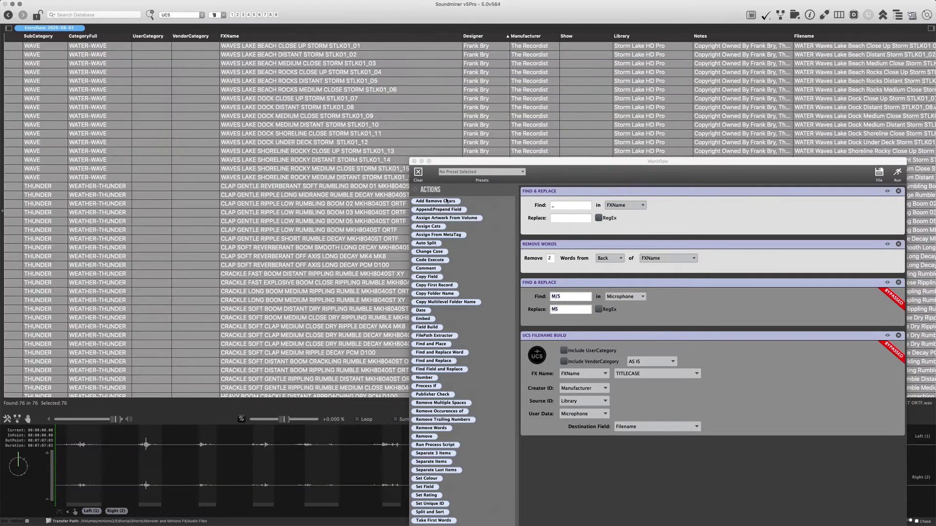
{"action": "left_click", "coordinate": [648, 223]}
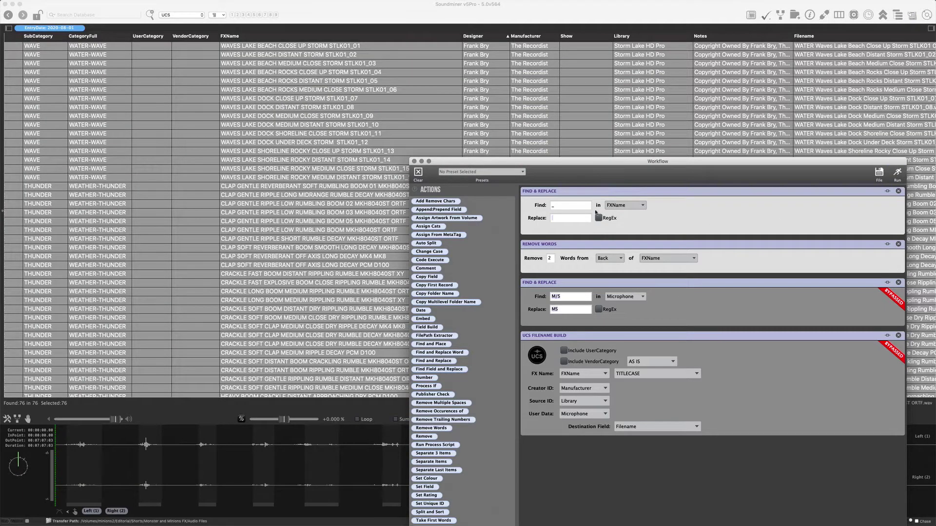
{"action": "key", "text": "super+r"}
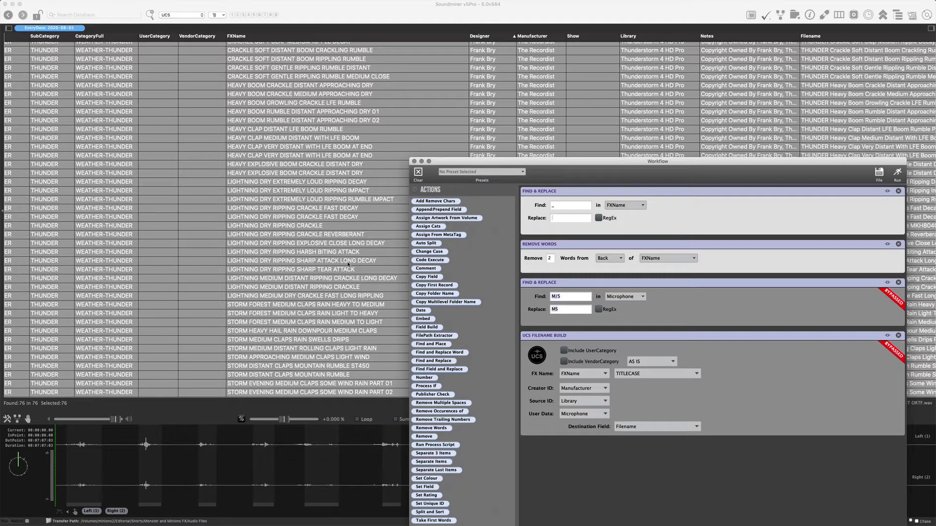
{"action": "left_click", "coordinate": [393, 165]}
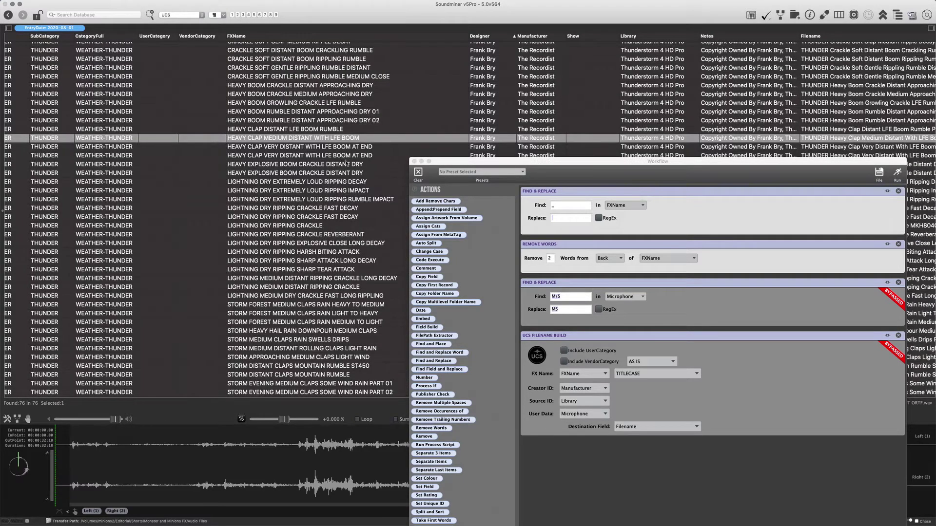
{"action": "scroll", "coordinate": [347, 162], "scroll_direction": "up", "scroll_amount": 10}
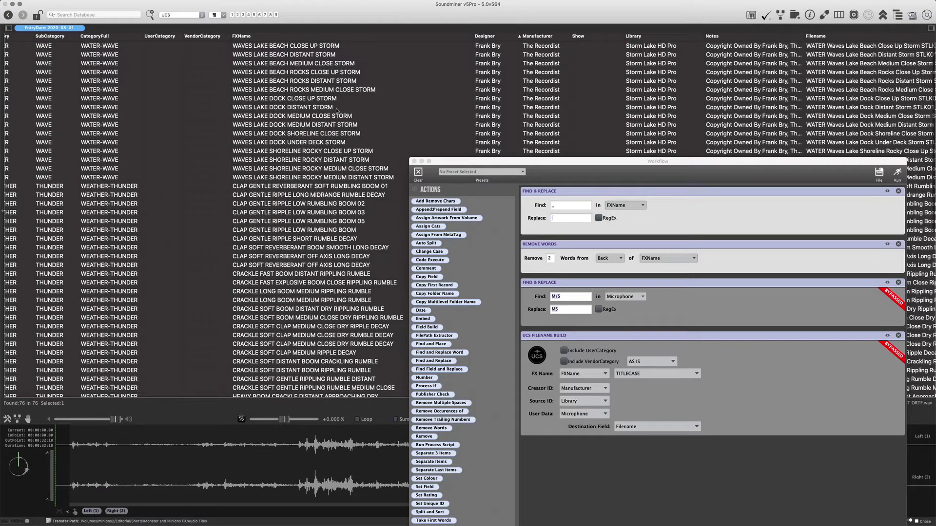
{"action": "scroll", "coordinate": [286, 374], "scroll_direction": "down", "scroll_amount": 15}
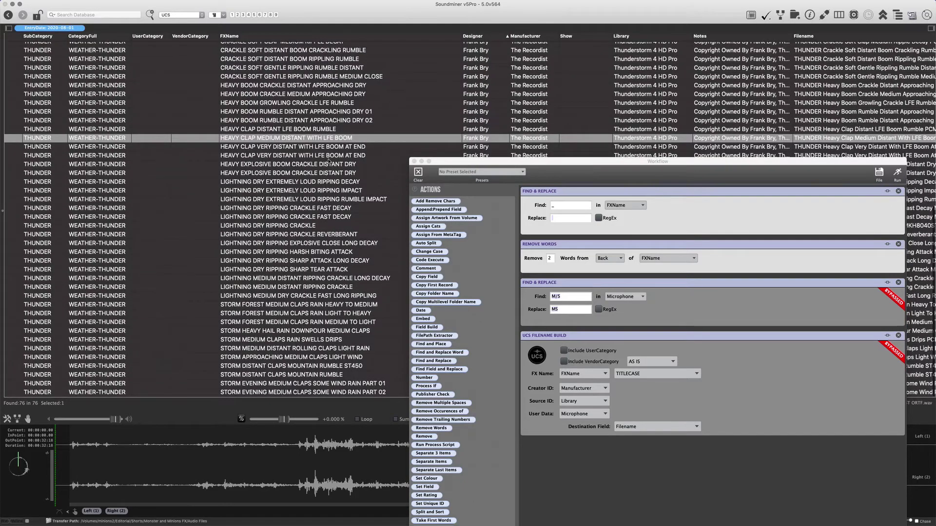
Step: Remove both FXName actions from the workflow and reactivate the Microphone Find and Replace and UCS Build actions
{"action": "scroll", "coordinate": [331, 183], "scroll_direction": "up", "scroll_amount": 5}
{"action": "left_click_drag", "start_coordinate": [536, 163], "coordinate": [251, 189]}
{"action": "scroll", "coordinate": [273, 176], "scroll_direction": "right", "scroll_amount": 10}
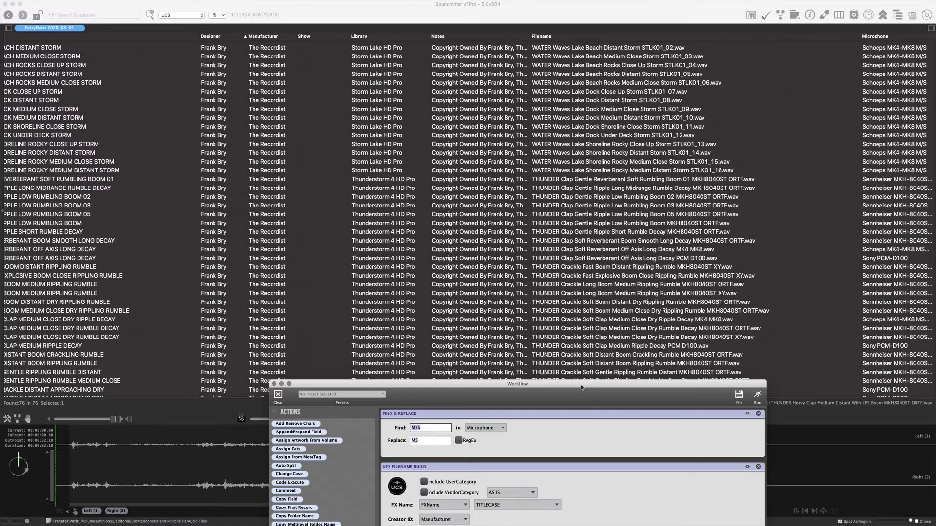
{"action": "left_click_drag", "start_coordinate": [581, 386], "coordinate": [730, 26]}
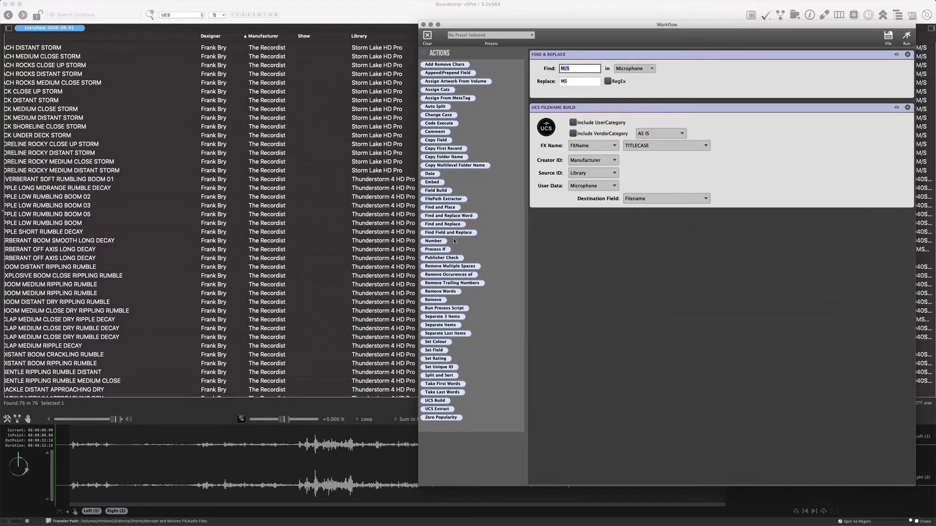
Step: Add a Find and Replace action after UCS Build that replaces "The Recordist" with "TRec" in Filename
{"action": "left_click_drag", "start_coordinate": [443, 224], "coordinate": [612, 239]}
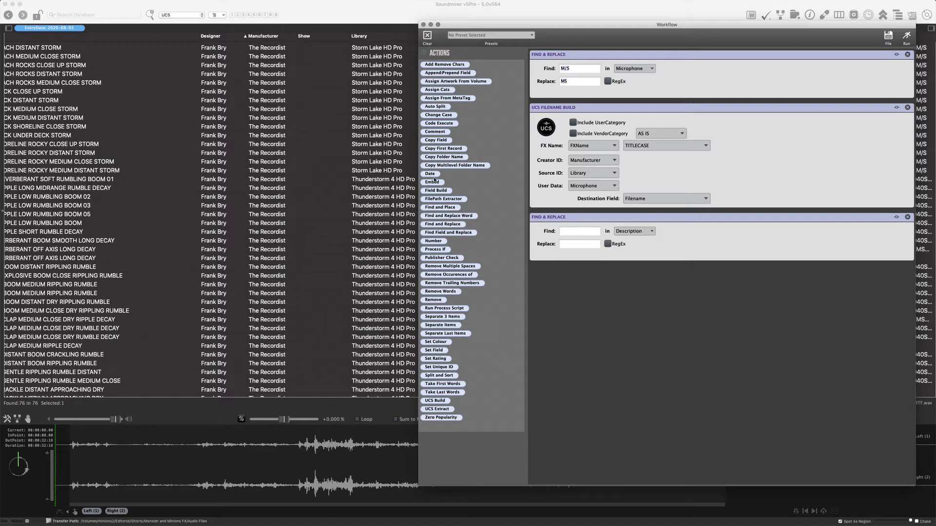
{"action": "left_click", "coordinate": [641, 232]}
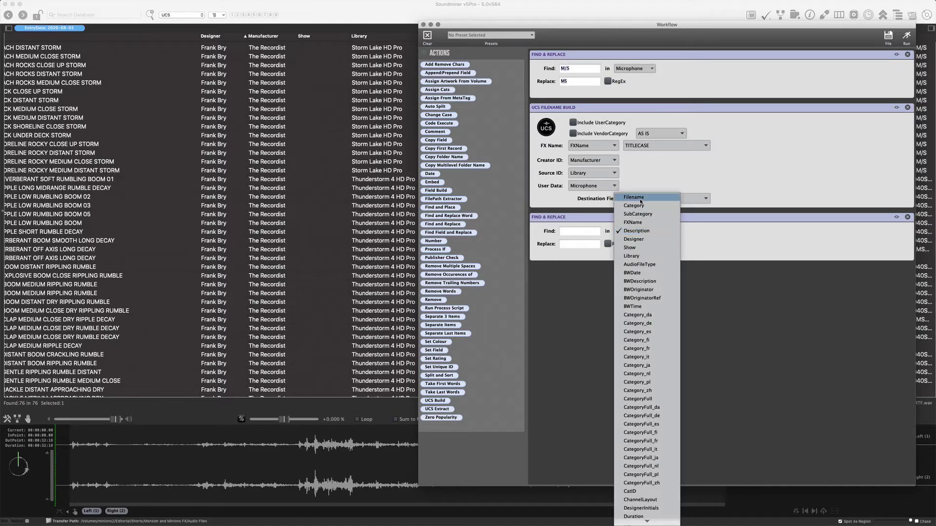
{"action": "left_click", "coordinate": [634, 198]}
{"action": "left_click", "coordinate": [578, 232]}
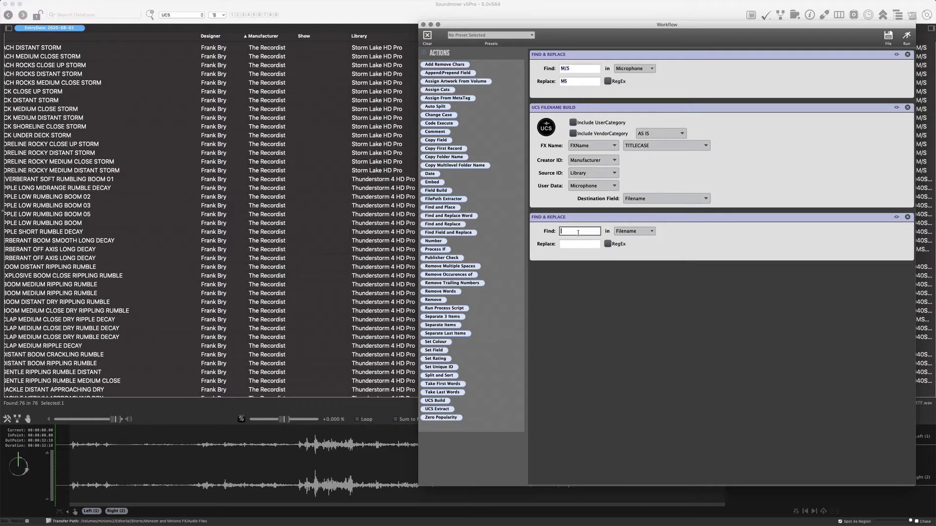
{"action": "type", "text": "Te"}
{"action": "type", "text": "e Recordist"}
{"action": "key", "text": "Tab"}
{"action": "type", "text": "TRec"}
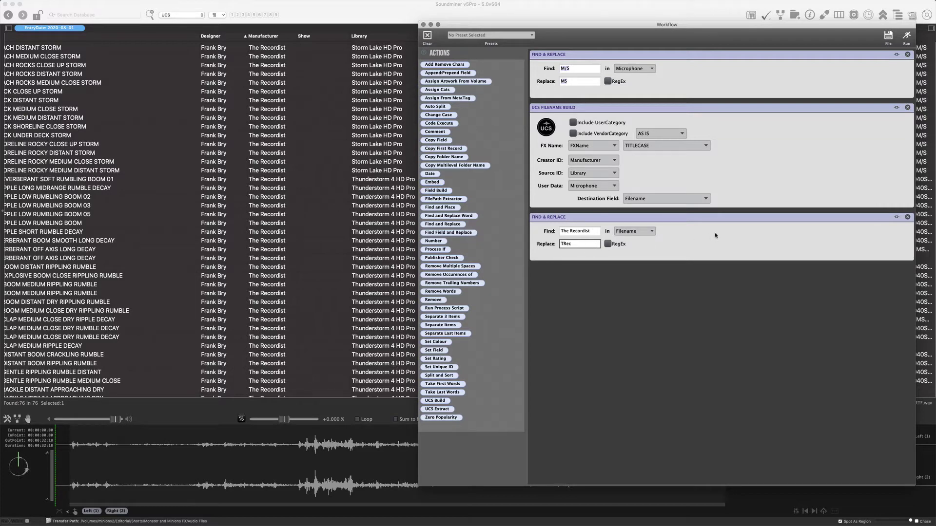
Step: Duplicate the Filename Find and Replace action twice
{"action": "left_click_drag", "start_coordinate": [744, 25], "coordinate": [774, 25]}
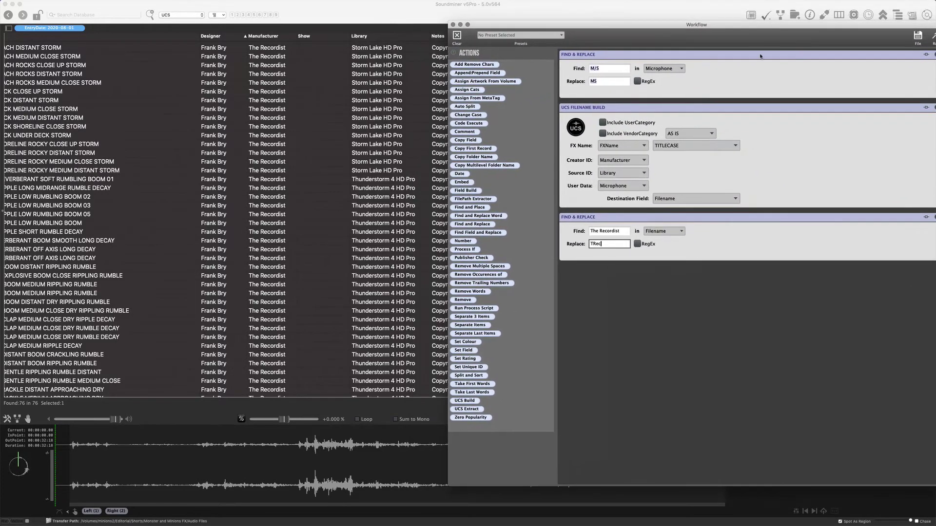
{"action": "right_click", "coordinate": [725, 242]}
{"action": "left_click", "coordinate": [688, 245]}
{"action": "right_click", "coordinate": [690, 264]}
{"action": "left_click", "coordinate": [701, 269]}
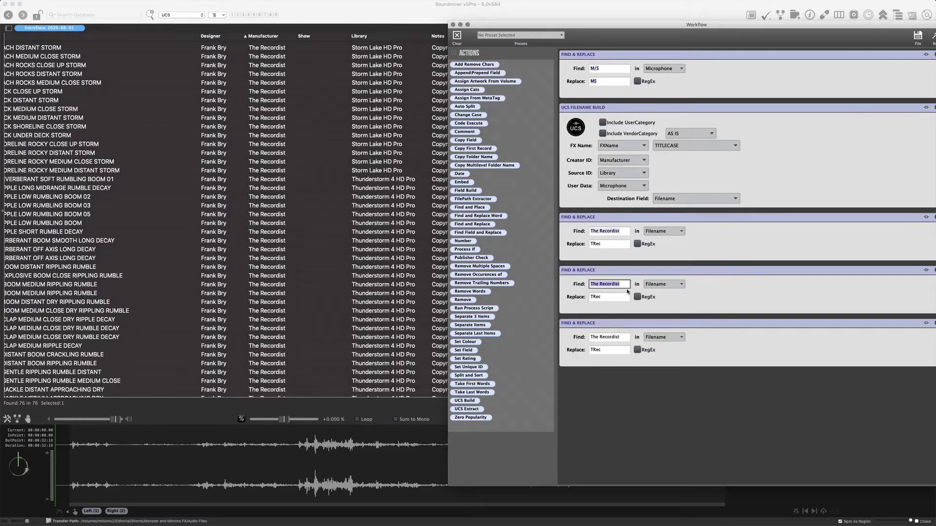
Step: Set the second Filename Find and Replace action to replace "Storm Lake HD Pro" with "STLK"
{"action": "type", "text": "torm Lake HD Pro"}
{"action": "key", "text": "Tab"}
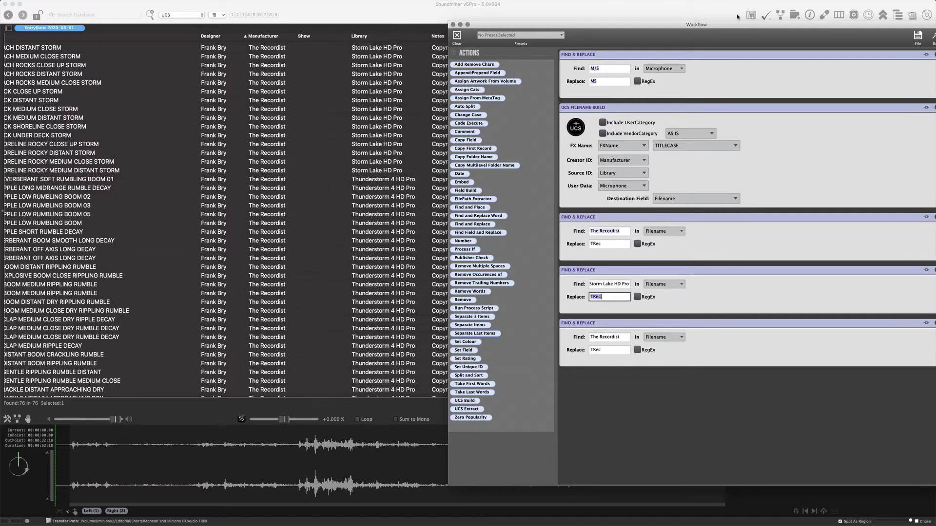
{"action": "left_click_drag", "start_coordinate": [740, 25], "coordinate": [520, 64]}
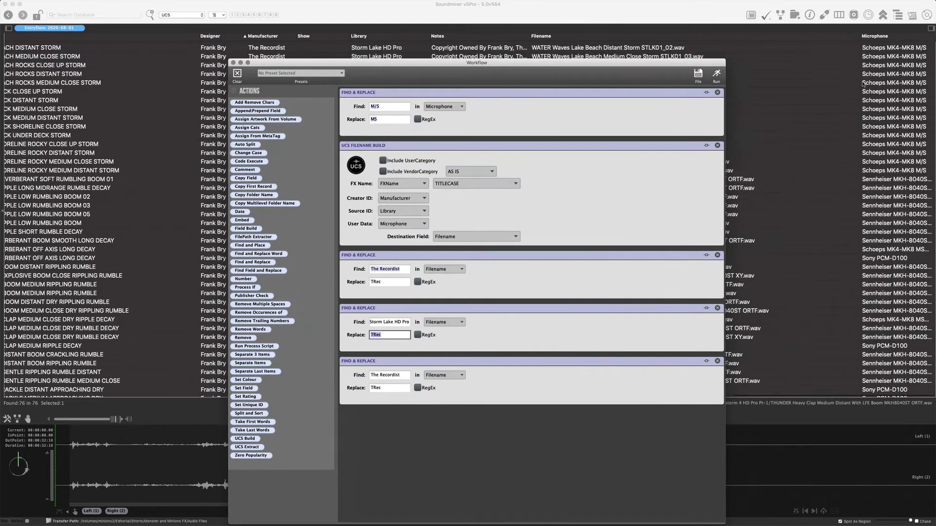
{"action": "scroll", "coordinate": [659, 47], "scroll_direction": "up", "scroll_amount": 1}
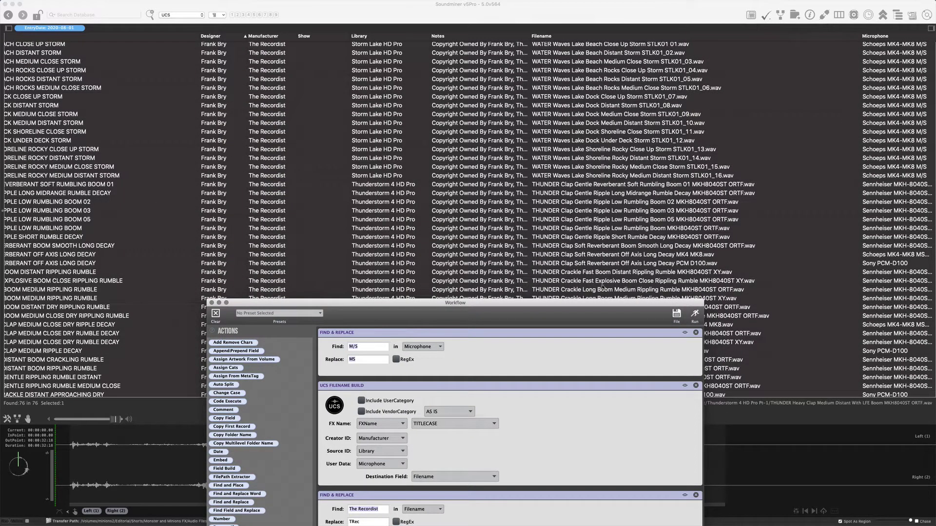
{"action": "double_click", "coordinate": [599, 306]}
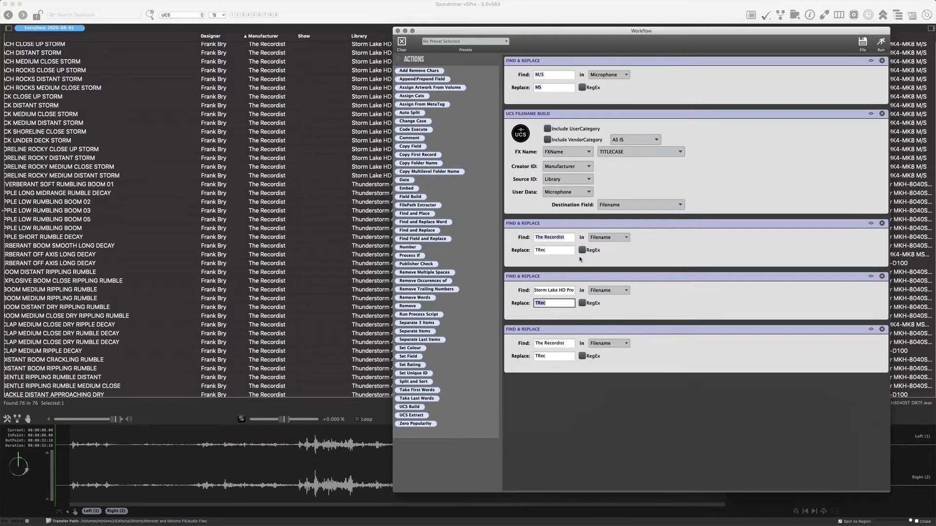
{"action": "type", "text": "STLK"}
{"action": "key", "text": "Tab"}
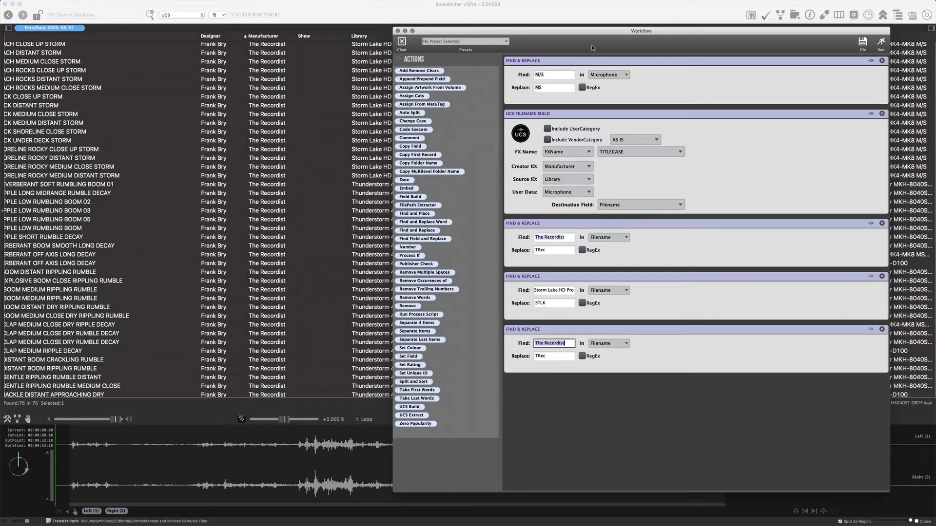
Step: Set the third Filename Find and Replace action to replace "Thunderstorm 4 HD Pro" with "TSTRM4"
{"action": "left_click_drag", "start_coordinate": [593, 31], "coordinate": [669, 23]}
{"action": "type", "text": "Thund"}
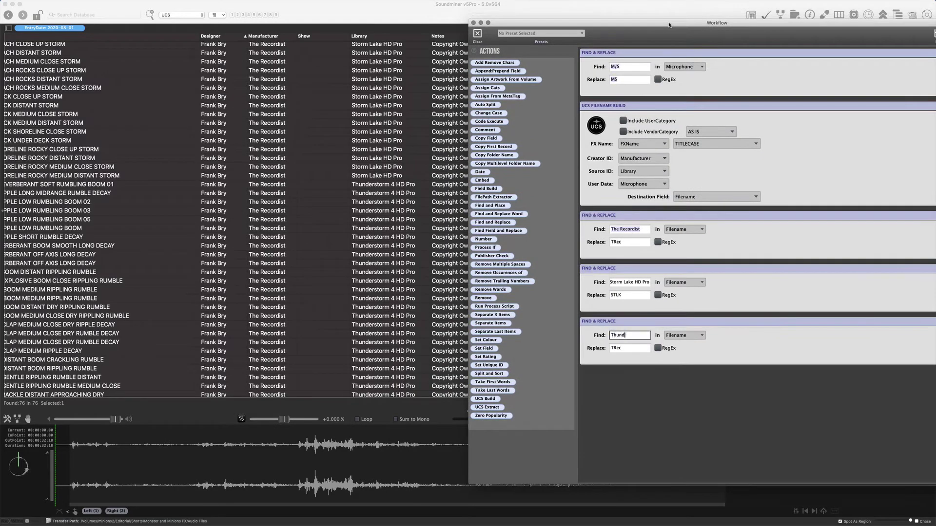
{"action": "type", "text": "erstorm 4 HD Pro"}
{"action": "key", "text": "Tab"}
{"action": "type", "text": "TSTRM"}
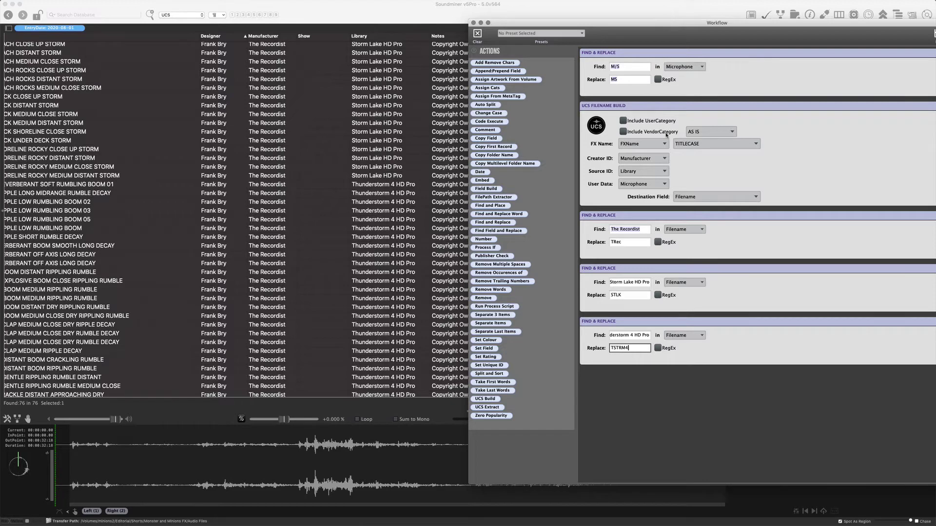
{"action": "left_click", "coordinate": [633, 173]}
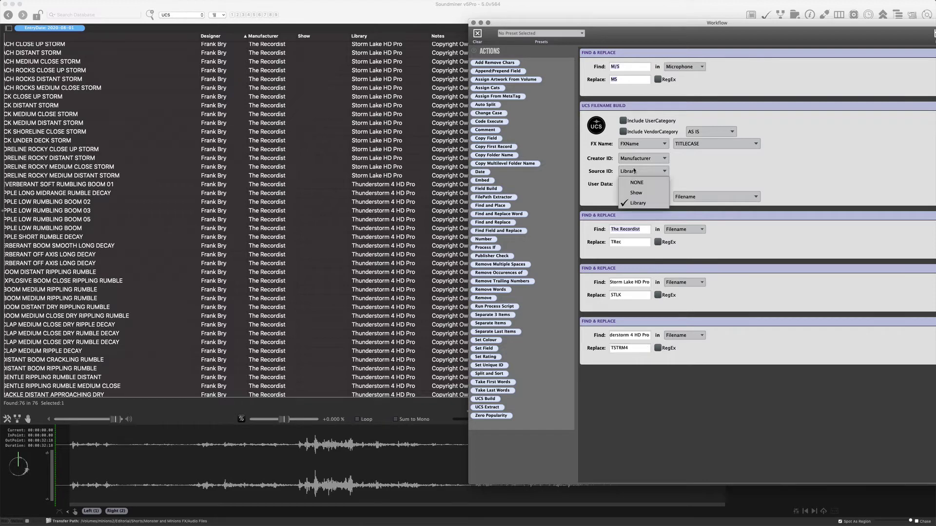
{"action": "left_click", "coordinate": [736, 172]}
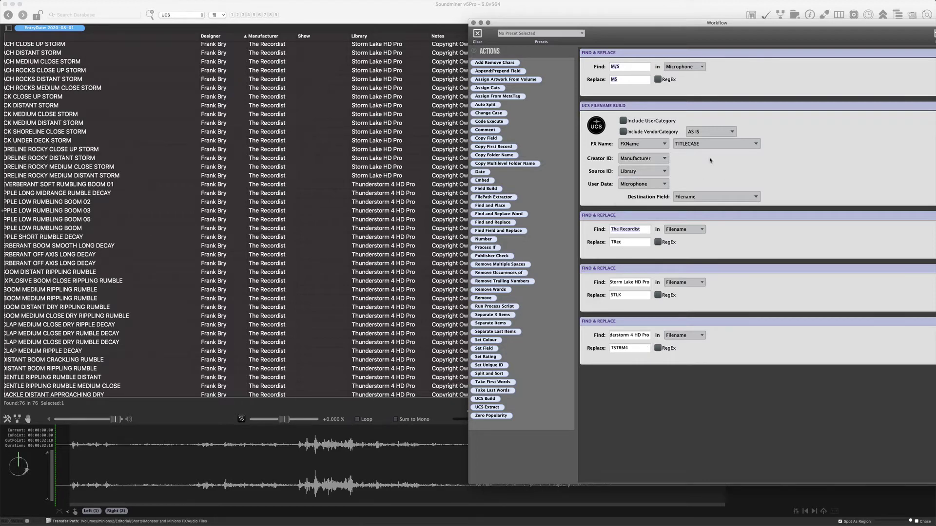
{"action": "left_click_drag", "start_coordinate": [730, 26], "coordinate": [433, 54]}
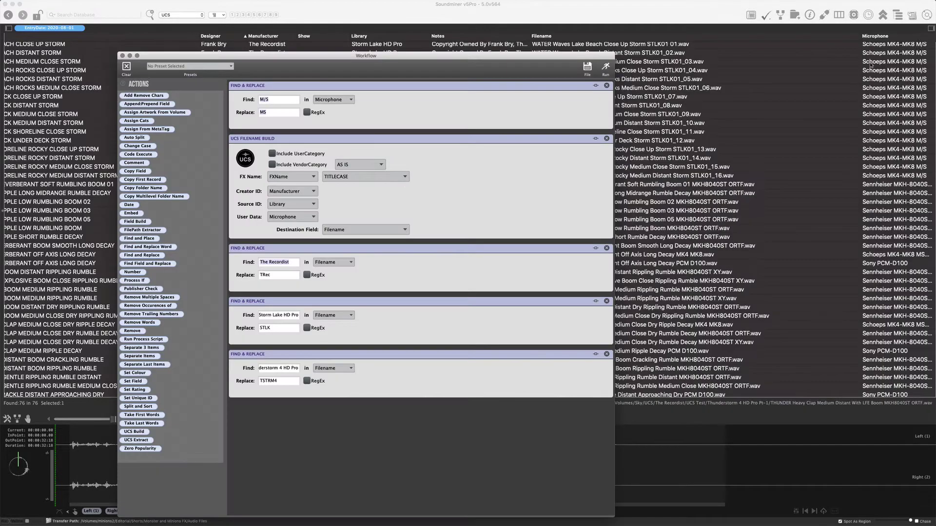
{"action": "scroll", "coordinate": [894, 48], "scroll_direction": "down", "scroll_amount": 1}
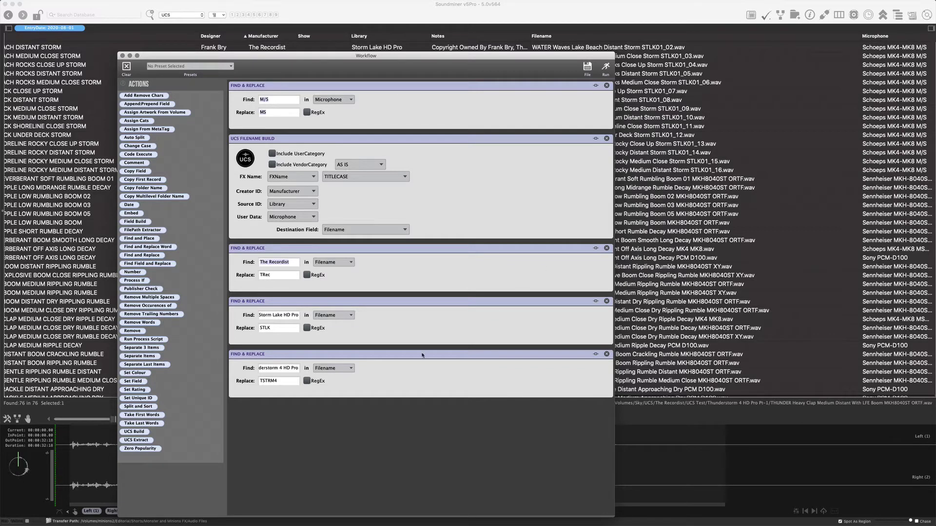
Step: Duplicate the last Find and Replace action and set the copy to replace "Schoeps" in Filename with nothing
{"action": "left_click", "coordinate": [412, 376]}
{"action": "right_click", "coordinate": [417, 357]}
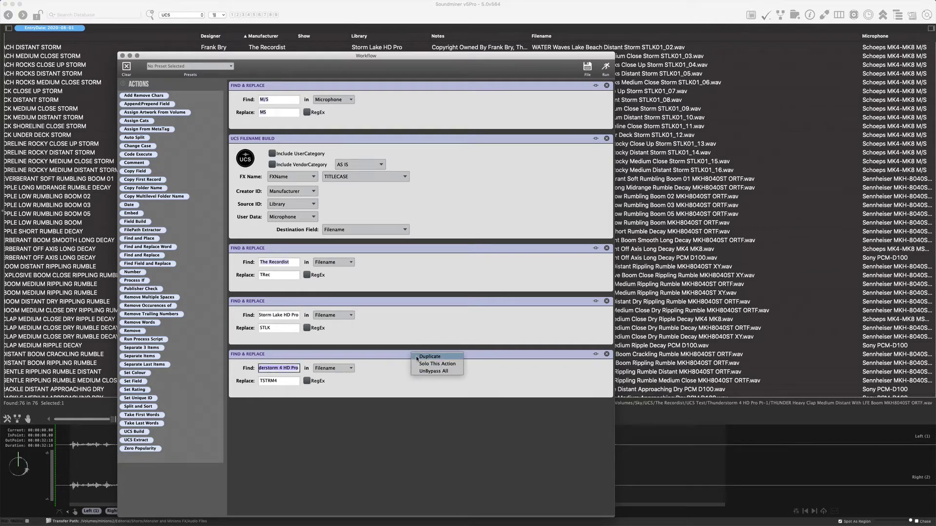
{"action": "left_click", "coordinate": [417, 357]}
{"action": "left_click", "coordinate": [296, 423]}
{"action": "type", "text": "Schoeps"}
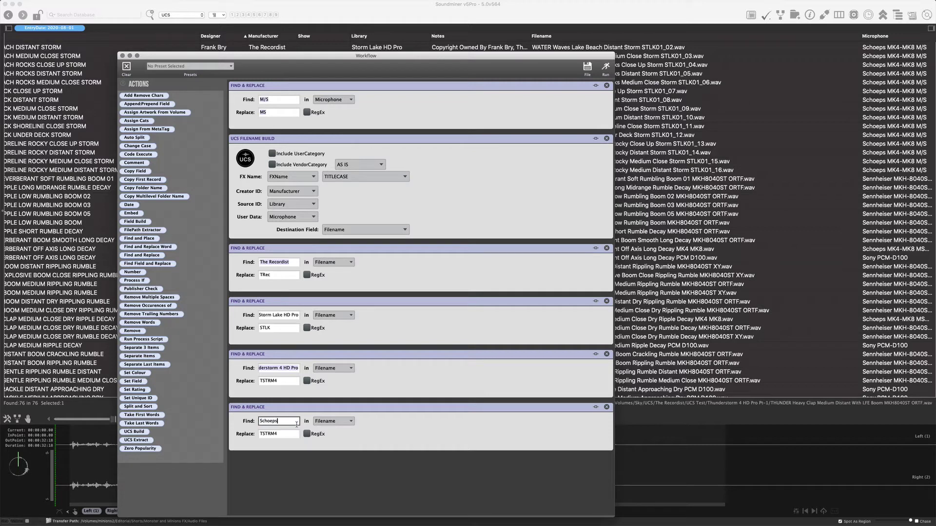
{"action": "key", "text": "Tab"}
{"action": "key", "text": "BackSpace"}
Step: Duplicate the Schoeps removal action and set the copy to find "Sennheiser" with an empty replacement
{"action": "left_click_drag", "start_coordinate": [365, 55], "coordinate": [436, 4]}
{"action": "right_click", "coordinate": [399, 354]}
{"action": "left_click", "coordinate": [416, 360]}
{"action": "key", "text": "Tab"}
{"action": "type", "text": "Sennheiser"}
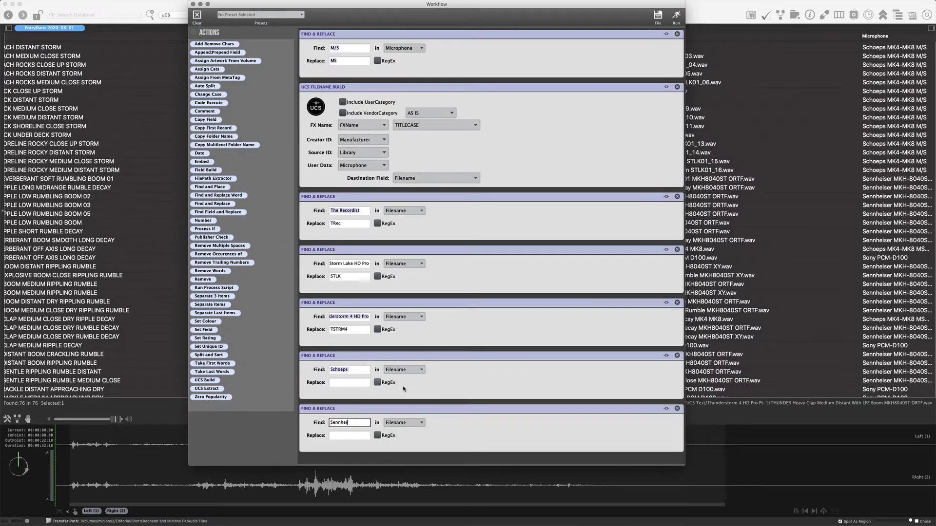
Step: Duplicate the Sennheiser removal action and set the copy to find "Sony" with an empty replacement
{"action": "right_click", "coordinate": [458, 423]}
{"action": "left_click", "coordinate": [482, 405]}
{"action": "double_click", "coordinate": [344, 431]}
{"action": "type", "text": "Sony"}
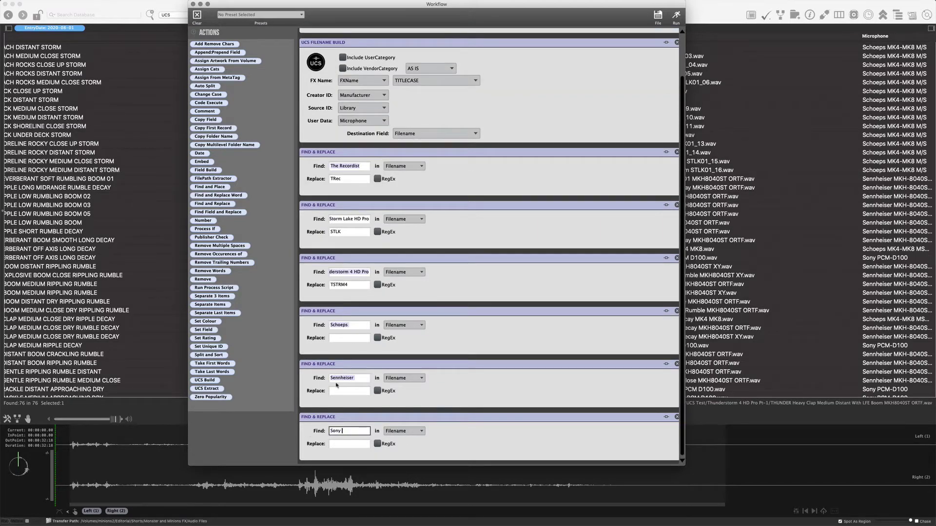
Step: Review the workflow's full action chain, from the Microphone replacement and UCS Build through the Filename replacements
{"action": "scroll", "coordinate": [390, 244], "scroll_direction": "up", "scroll_amount": 3}
{"action": "left_click_drag", "start_coordinate": [465, 13], "coordinate": [516, 47]}
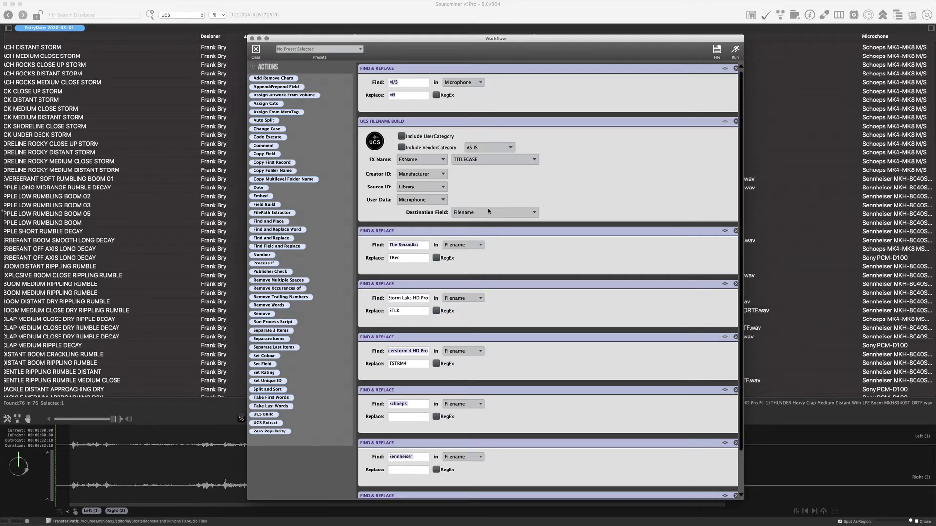
{"action": "left_click_drag", "start_coordinate": [548, 39], "coordinate": [564, 33]}
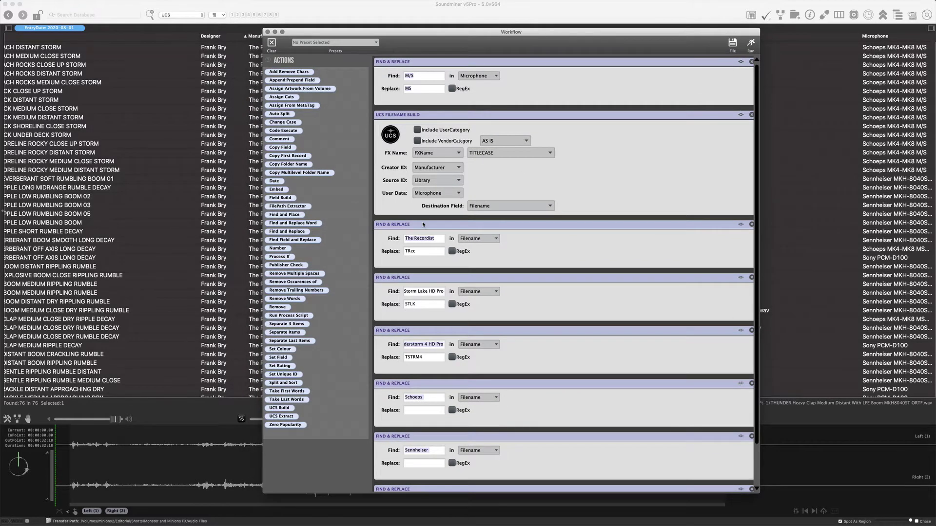
{"action": "scroll", "coordinate": [425, 224], "scroll_direction": "down", "scroll_amount": 3}
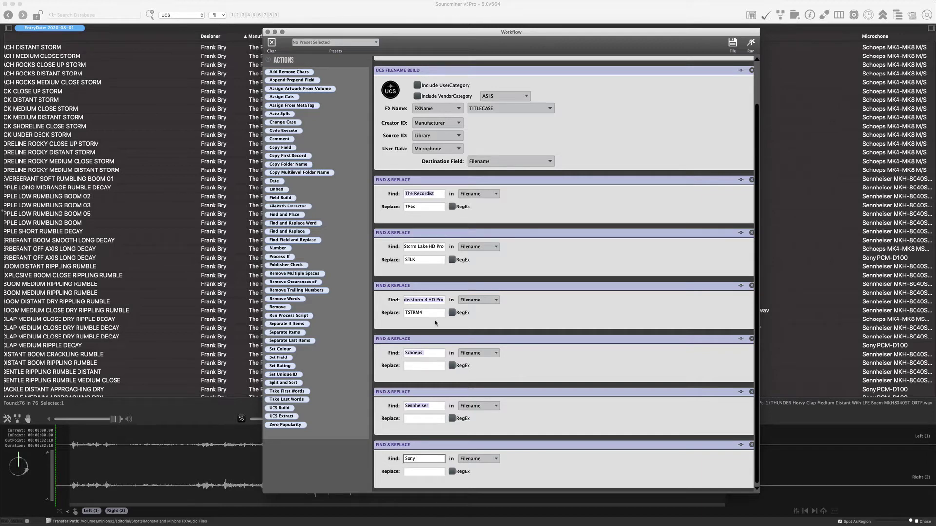
{"action": "scroll", "coordinate": [507, 121], "scroll_direction": "up", "scroll_amount": 3}
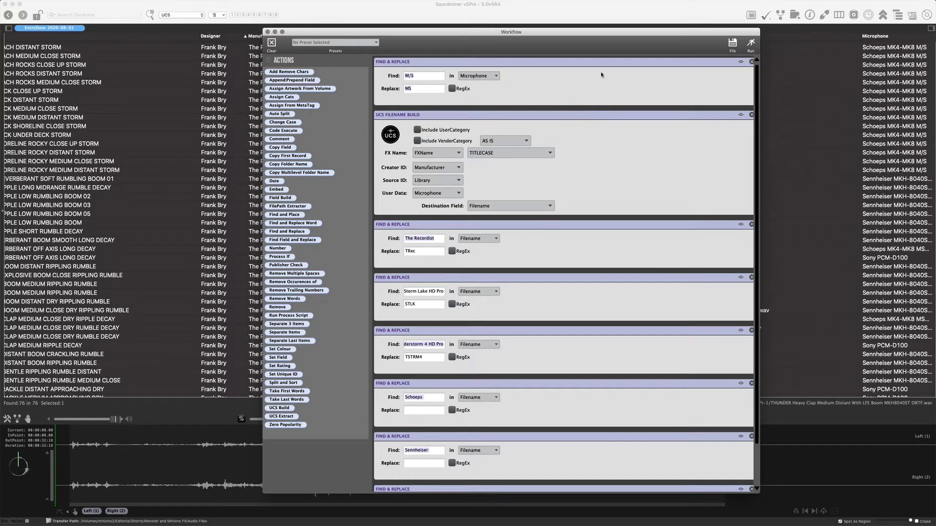
{"action": "left_click_drag", "start_coordinate": [707, 36], "coordinate": [732, 49]}
{"action": "scroll", "coordinate": [454, 229], "scroll_direction": "down", "scroll_amount": 2}
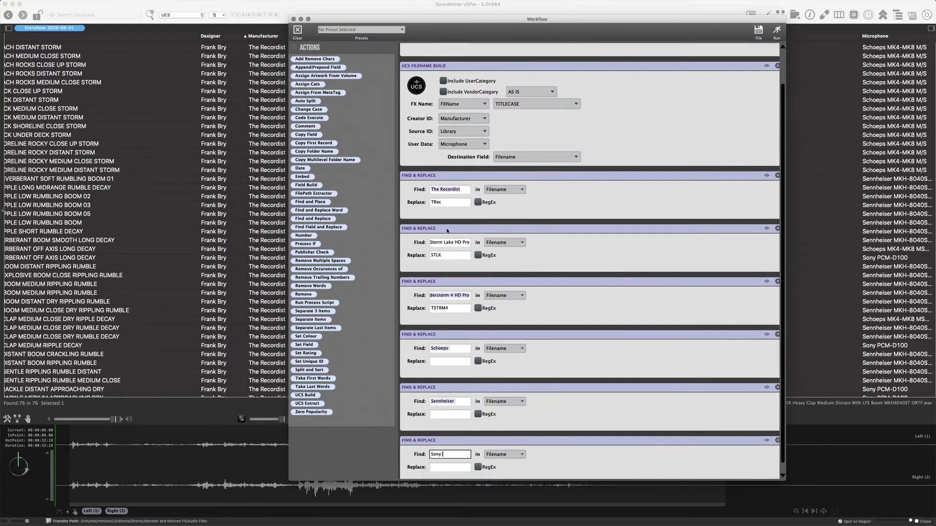
{"action": "left_click", "coordinate": [451, 247]}
{"action": "double_click", "coordinate": [451, 255]}
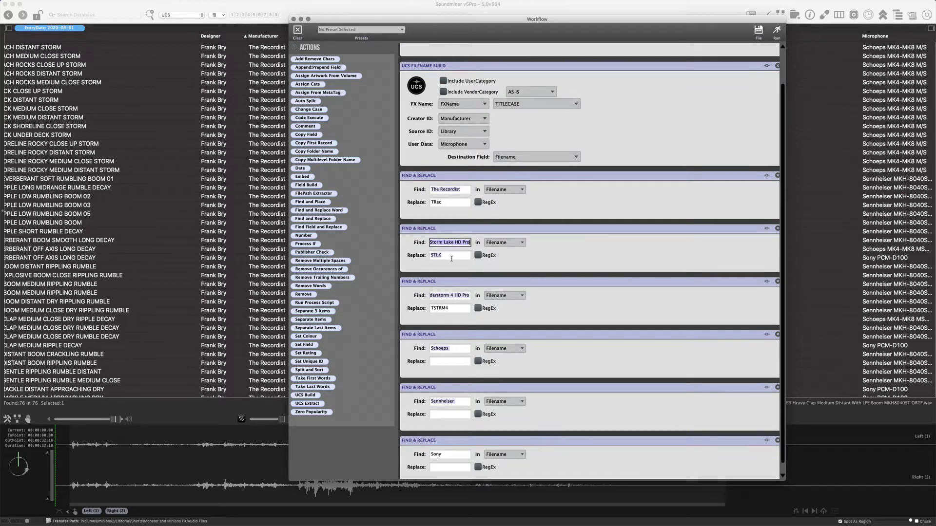
Step: Bypass the Thunderstorm 4 HD Pro Find and Replace action and reactivate it
{"action": "left_click", "coordinate": [767, 282]}
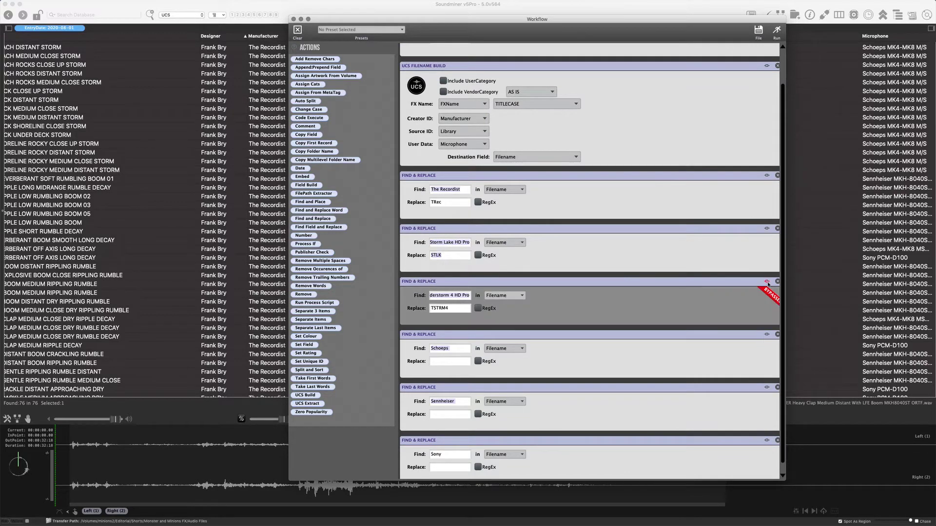
{"action": "scroll", "coordinate": [594, 334], "scroll_direction": "down", "scroll_amount": 1}
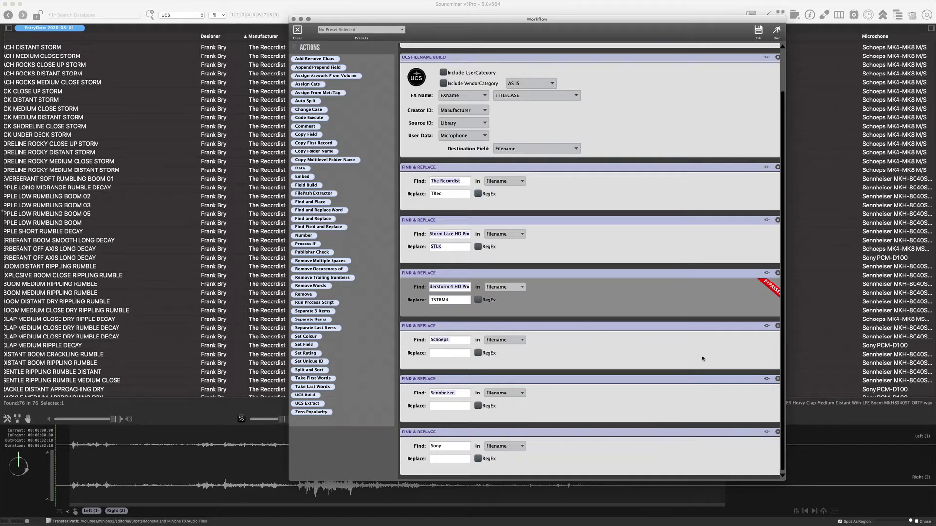
{"action": "scroll", "coordinate": [692, 146], "scroll_direction": "up", "scroll_amount": 2}
{"action": "scroll", "coordinate": [675, 148], "scroll_direction": "up", "scroll_amount": 3}
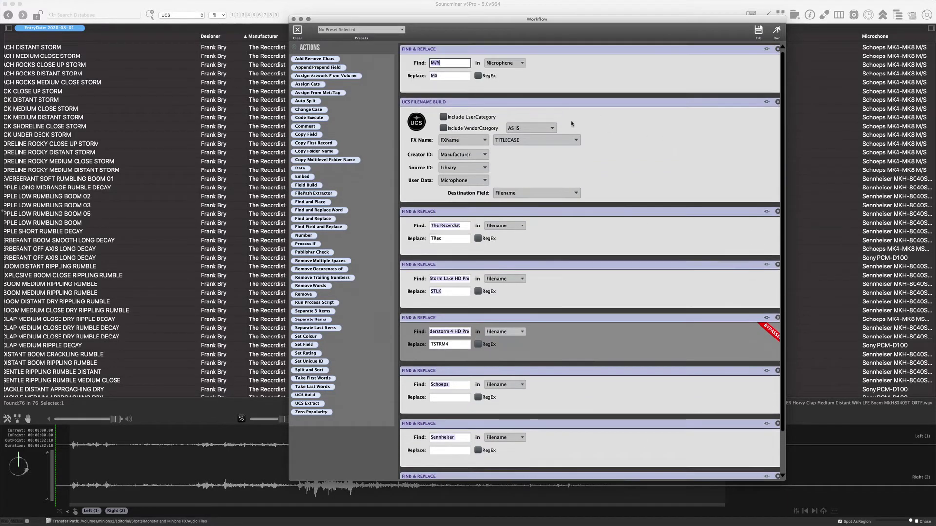
{"action": "left_click", "coordinate": [768, 318]}
Step: Select all records, run the workflow to rebuild their filenames, and close the workflow window
{"action": "left_click_drag", "start_coordinate": [667, 25], "coordinate": [502, 150]}
{"action": "key", "text": "super+a"}
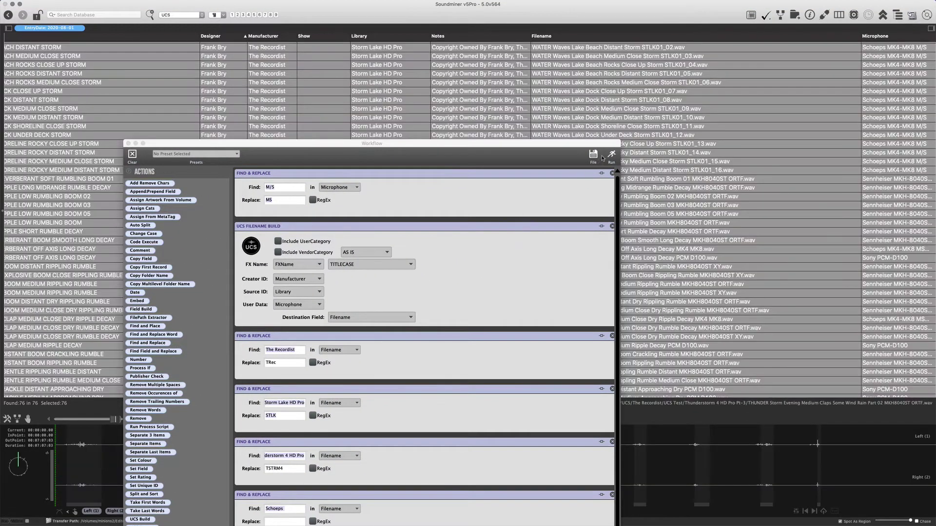
{"action": "left_click", "coordinate": [612, 155]}
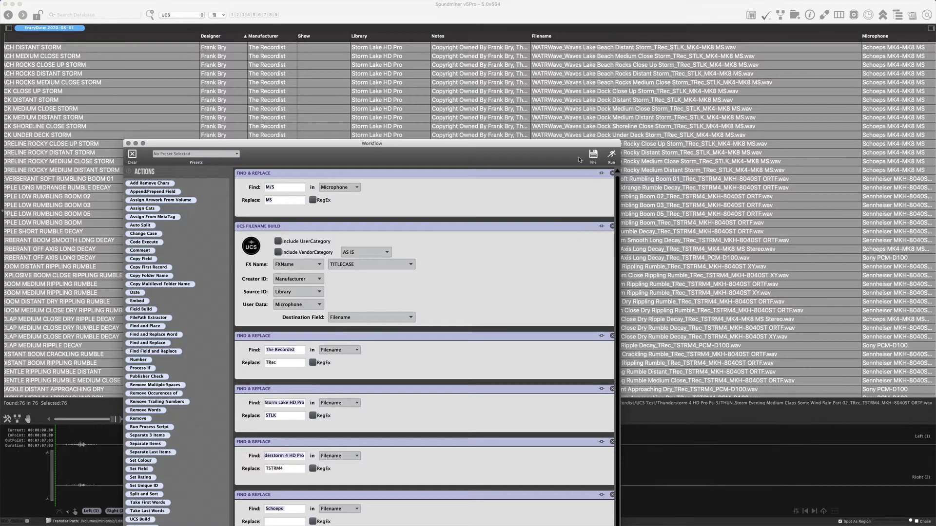
{"action": "left_click", "coordinate": [128, 143]}
Step: Examine the rebuilt filenames of both libraries against their category, FXName, Library and Microphone fields
{"action": "scroll", "coordinate": [670, 136], "scroll_direction": "left", "scroll_amount": 10}
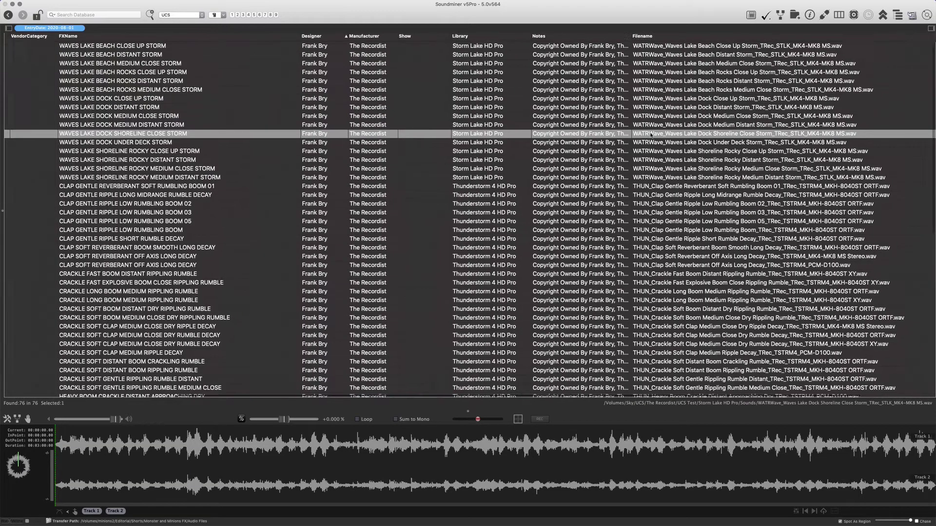
{"action": "scroll", "coordinate": [652, 135], "scroll_direction": "right", "scroll_amount": 10}
{"action": "left_click", "coordinate": [563, 46]}
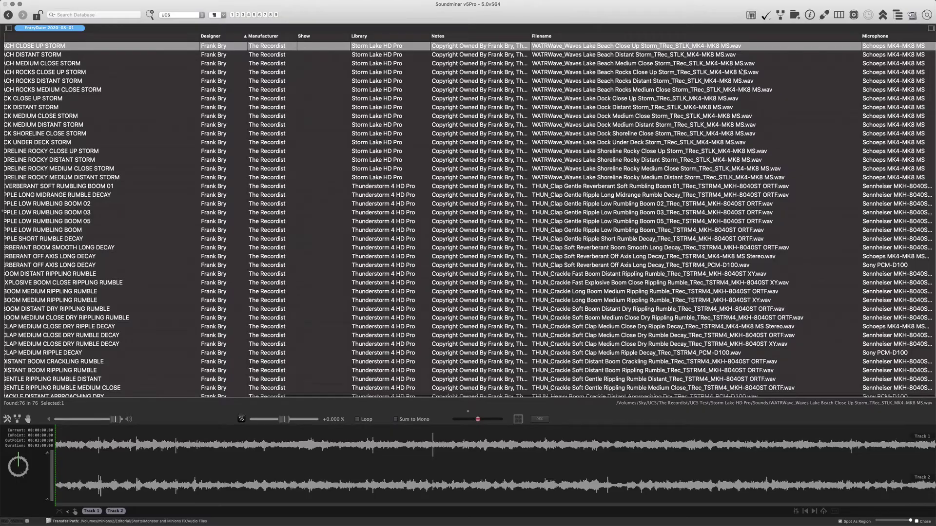
{"action": "scroll", "coordinate": [702, 269], "scroll_direction": "down", "scroll_amount": 12}
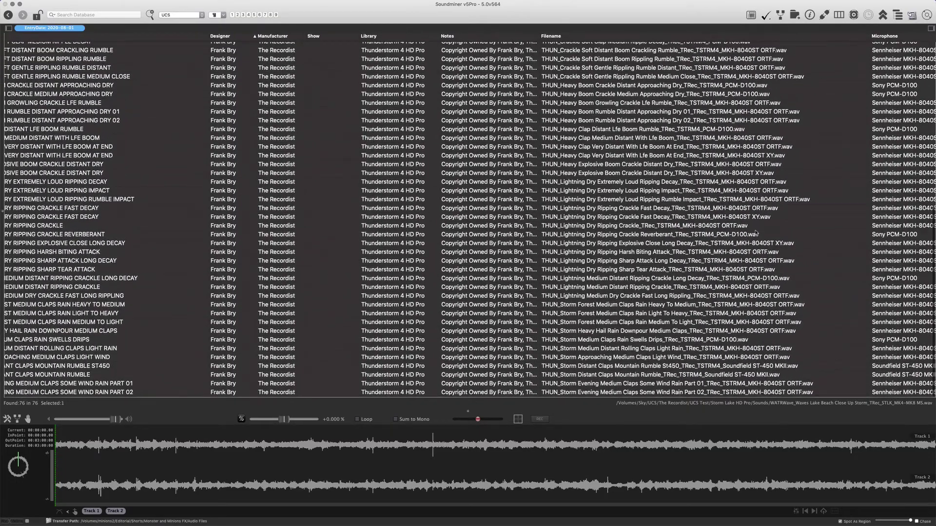
{"action": "left_click", "coordinate": [638, 194]}
{"action": "scroll", "coordinate": [638, 192], "scroll_direction": "up", "scroll_amount": 12}
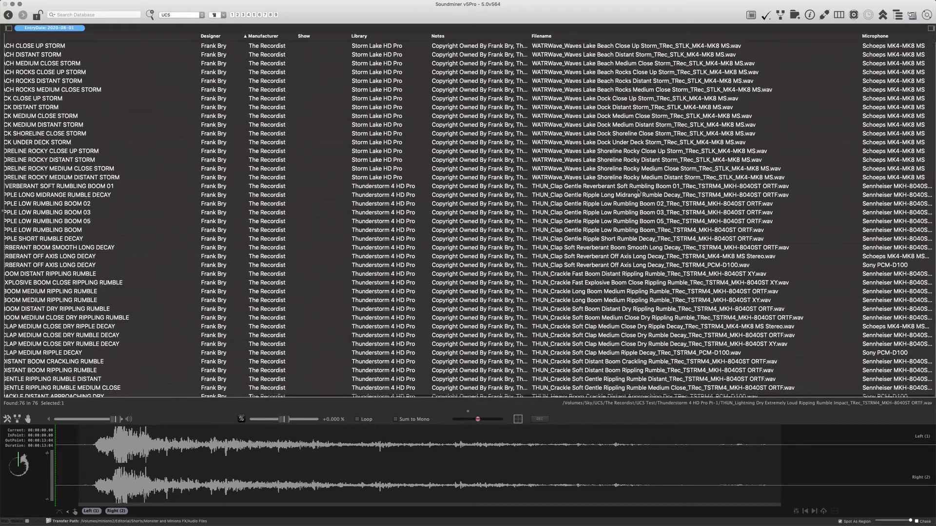
{"action": "scroll", "coordinate": [638, 192], "scroll_direction": "down", "scroll_amount": 12}
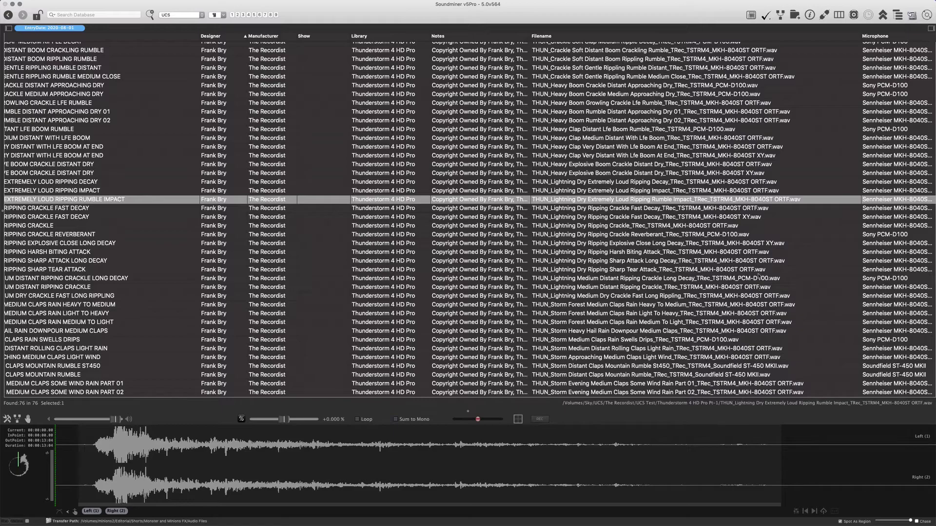
{"action": "scroll", "coordinate": [741, 235], "scroll_direction": "up", "scroll_amount": 8}
{"action": "scroll", "coordinate": [739, 235], "scroll_direction": "up", "scroll_amount": 4}
{"action": "scroll", "coordinate": [739, 235], "scroll_direction": "left", "scroll_amount": 6}
{"action": "scroll", "coordinate": [739, 235], "scroll_direction": "left", "scroll_amount": 8}
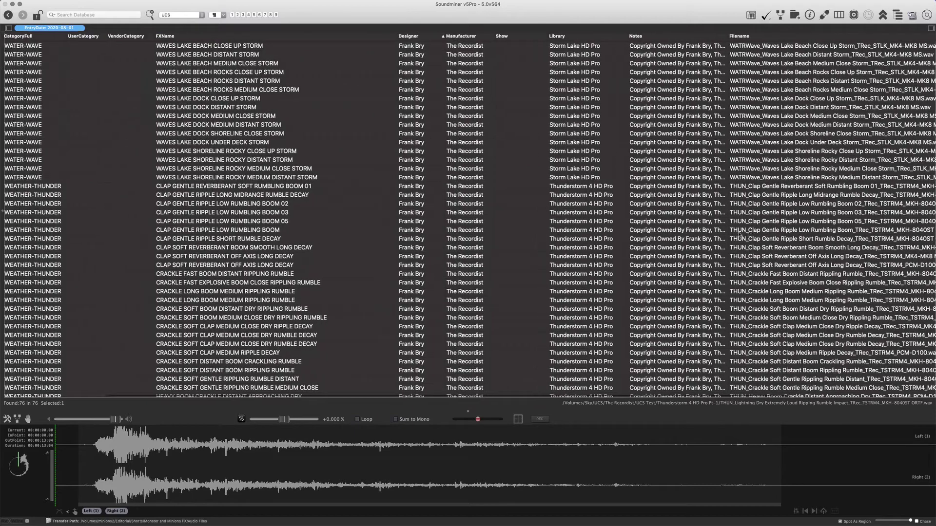
{"action": "scroll", "coordinate": [544, 187], "scroll_direction": "right", "scroll_amount": 15}
{"action": "left_click", "coordinate": [543, 187]}
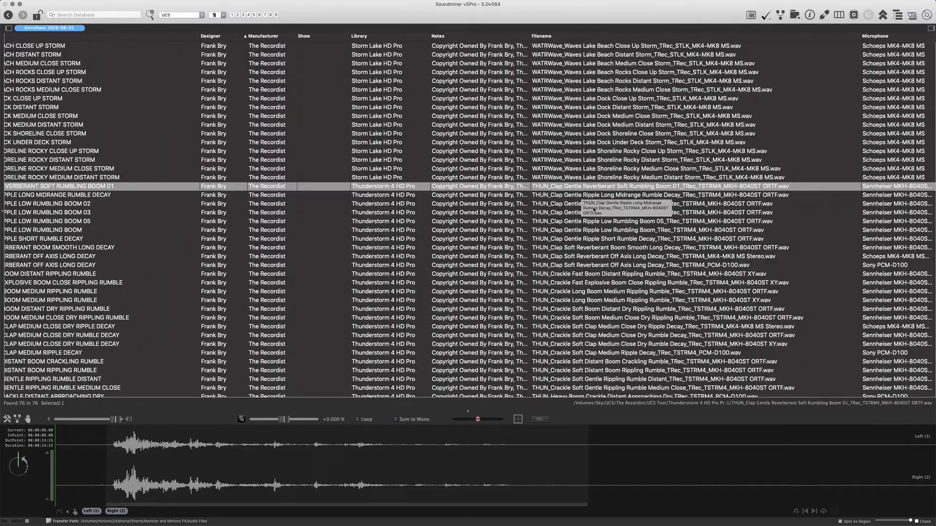
{"action": "scroll", "coordinate": [543, 187], "scroll_direction": "left", "scroll_amount": 15}
{"action": "scroll", "coordinate": [531, 184], "scroll_direction": "right", "scroll_amount": 1}
{"action": "scroll", "coordinate": [531, 185], "scroll_direction": "down", "scroll_amount": 1}
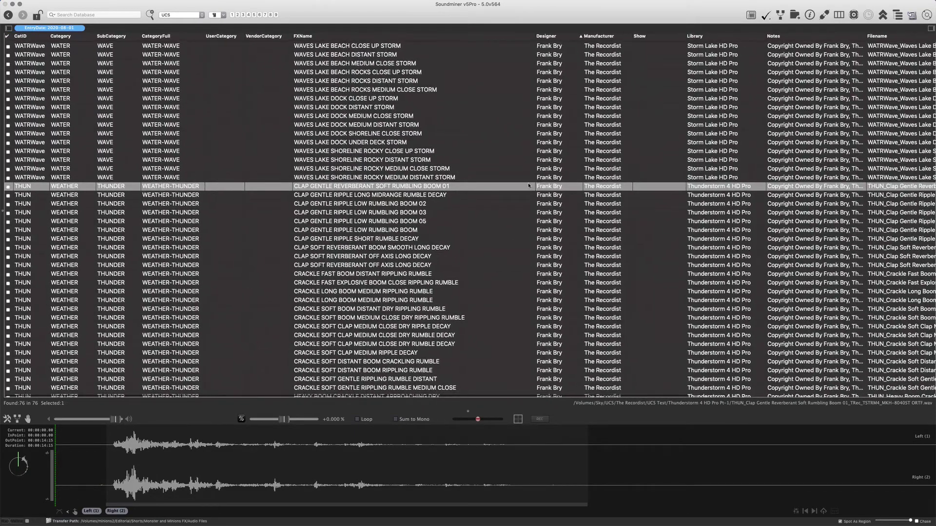
Step: Select all records and embed their updated metadata into the files
{"action": "key", "text": "super+a"}
{"action": "key", "text": "super+e"}
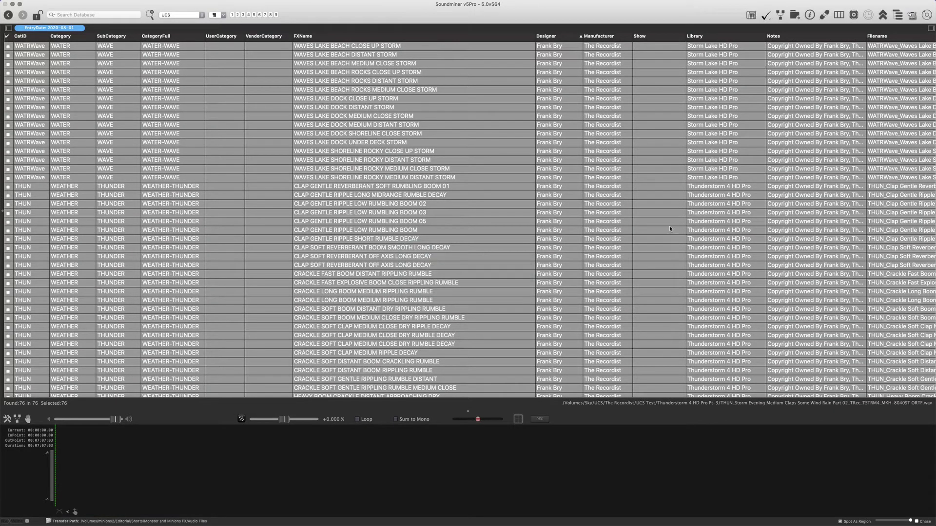
Step: Compare the embedded filenames of both libraries with the category, FXName, Library and Microphone columns
{"action": "scroll", "coordinate": [780, 126], "scroll_direction": "right", "scroll_amount": 10}
{"action": "scroll", "coordinate": [670, 237], "scroll_direction": "left", "scroll_amount": 1}
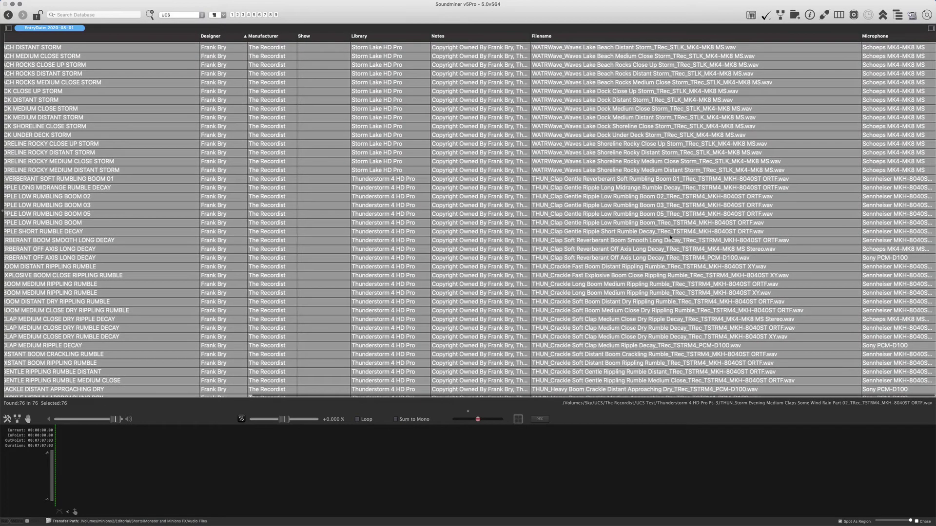
{"action": "left_click", "coordinate": [738, 172]}
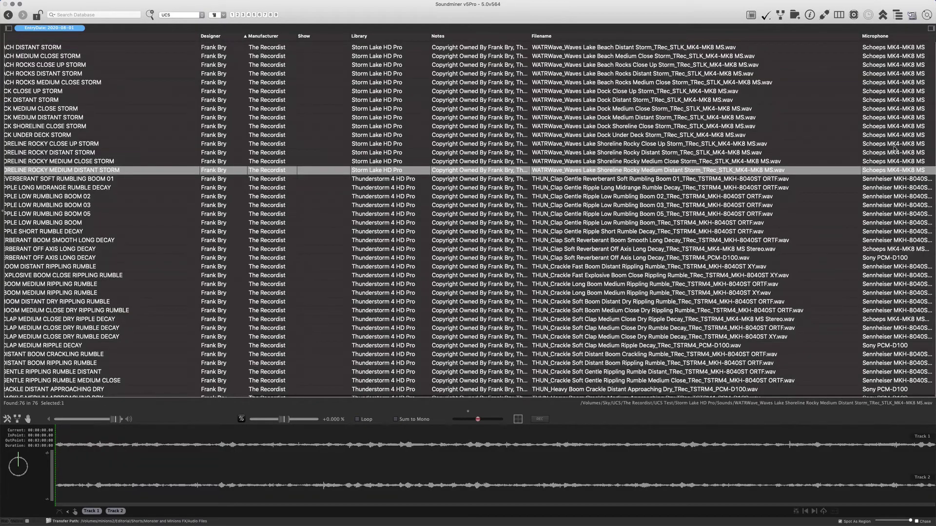
{"action": "scroll", "coordinate": [303, 105], "scroll_direction": "left", "scroll_amount": 10}
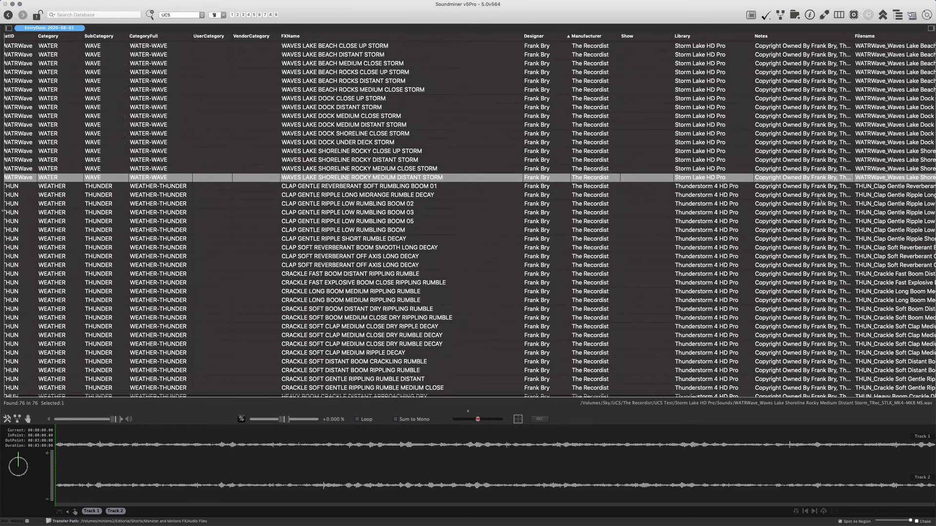
{"action": "scroll", "coordinate": [782, 157], "scroll_direction": "right", "scroll_amount": 10}
{"action": "scroll", "coordinate": [782, 157], "scroll_direction": "down", "scroll_amount": 1}
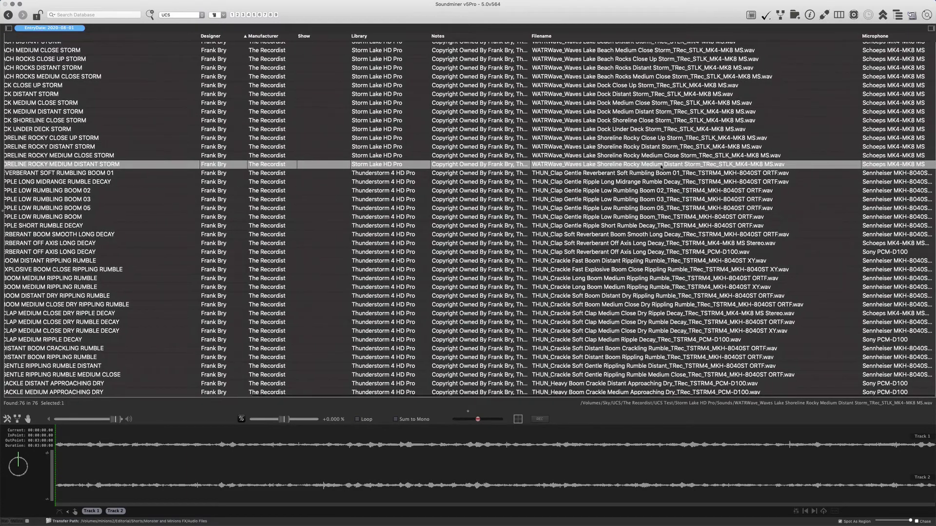
Step: Open the workflow window over the record list, move it clear of the upper rows, and select the last Storm Lake HD Pro record
{"action": "key", "text": "super+a"}
{"action": "key", "text": "super+shift+w"}
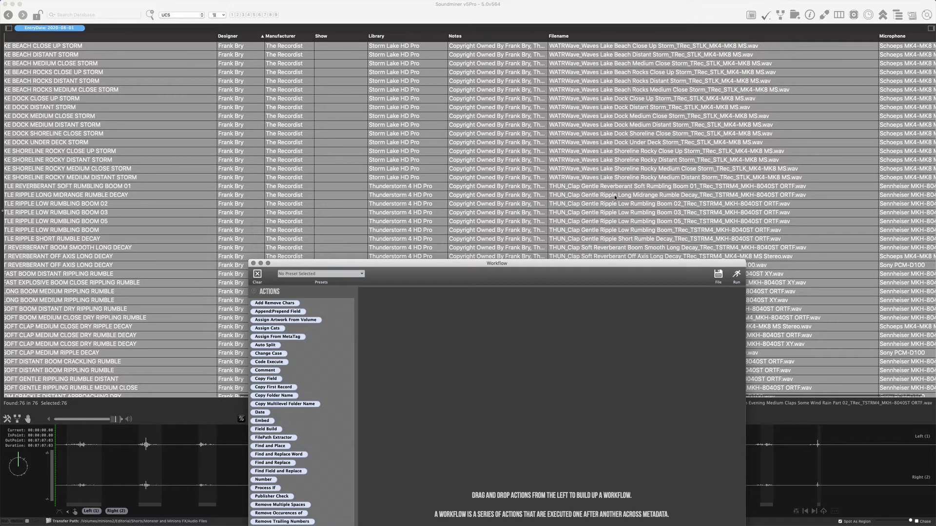
{"action": "left_click_drag", "start_coordinate": [545, 235], "coordinate": [544, 248]}
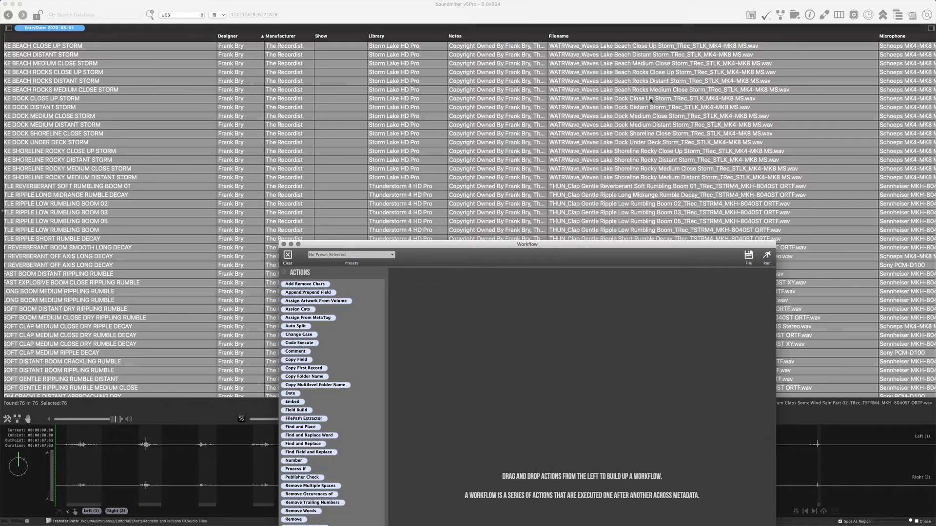
{"action": "scroll", "coordinate": [110, 136], "scroll_direction": "left", "scroll_amount": 10}
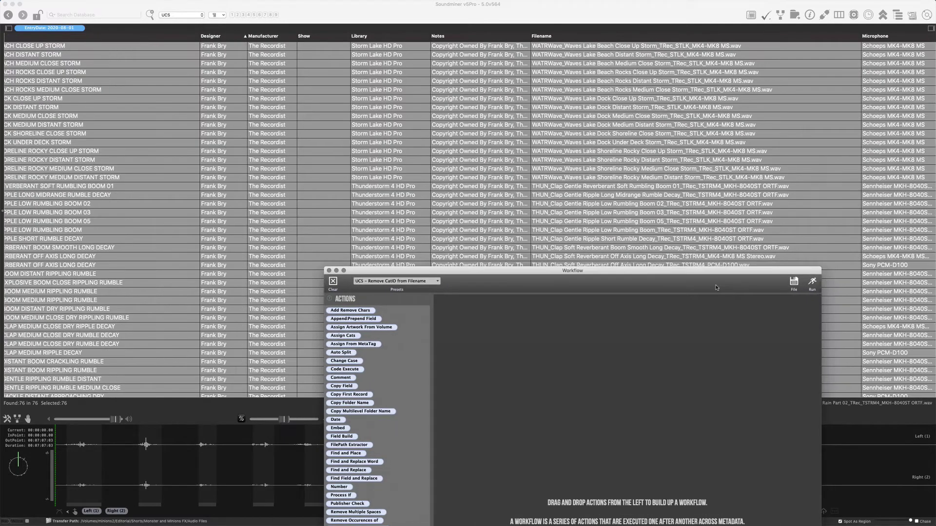
{"action": "left_click_drag", "start_coordinate": [567, 268], "coordinate": [582, 285]}
{"action": "scroll", "coordinate": [697, 198], "scroll_direction": "left", "scroll_amount": 3}
{"action": "left_click", "coordinate": [587, 178]}
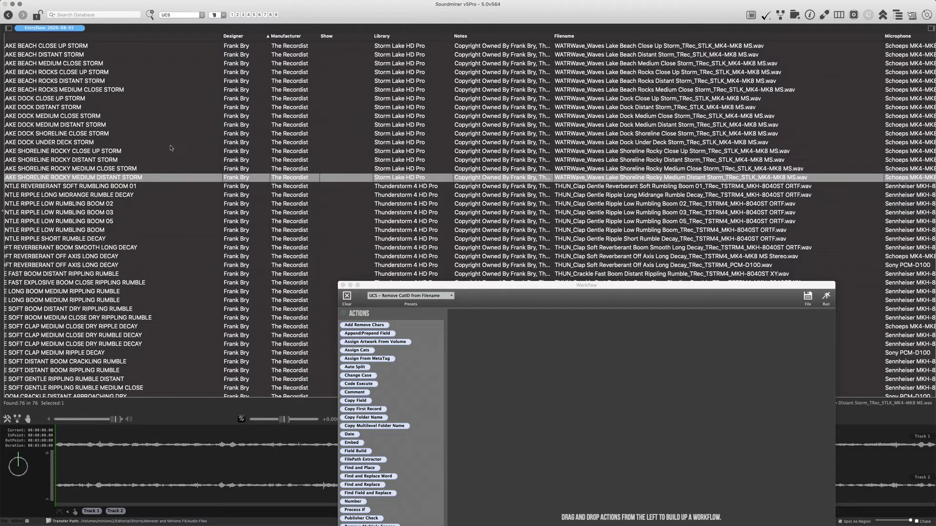
{"action": "scroll", "coordinate": [183, 146], "scroll_direction": "left", "scroll_amount": 10}
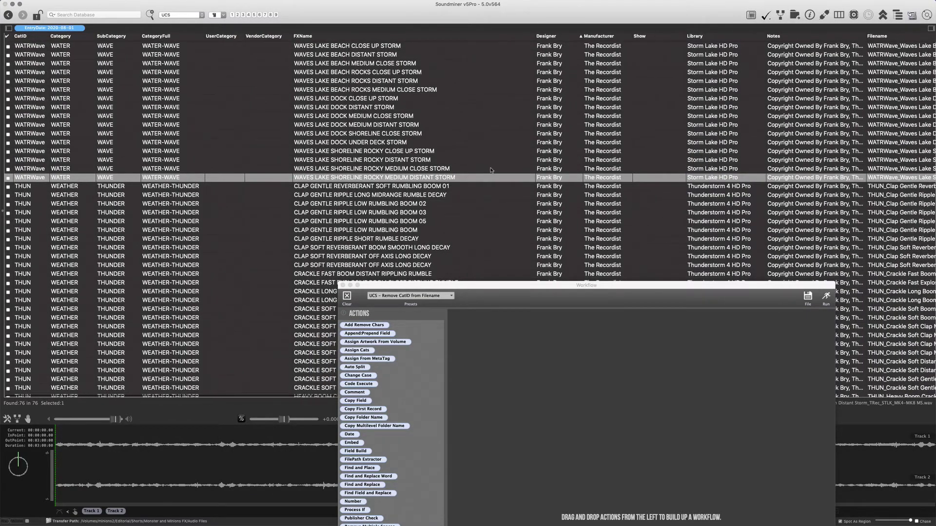
{"action": "scroll", "coordinate": [482, 246], "scroll_direction": "right", "scroll_amount": 2}
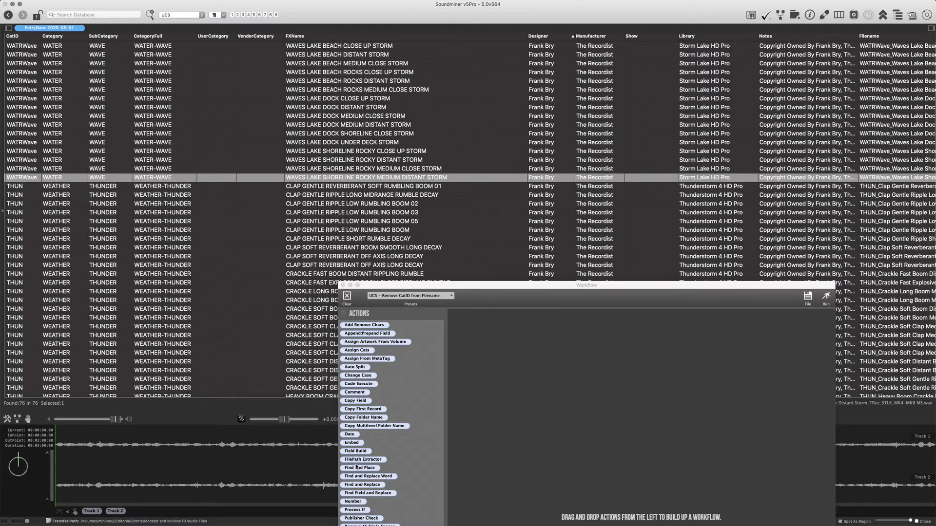
Step: Add a Field Build action to the workflow and set Filename as the field it builds
{"action": "left_click_drag", "start_coordinate": [356, 452], "coordinate": [527, 369]}
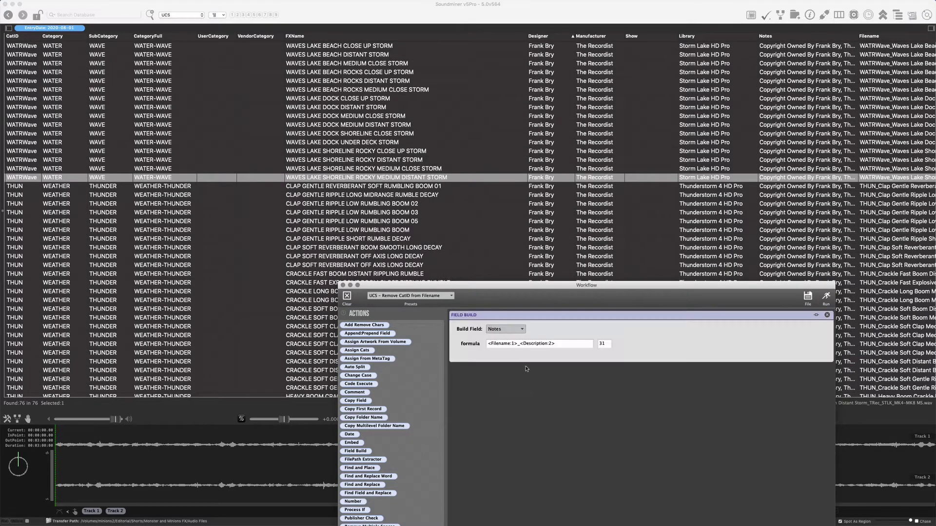
{"action": "left_click", "coordinate": [510, 333]}
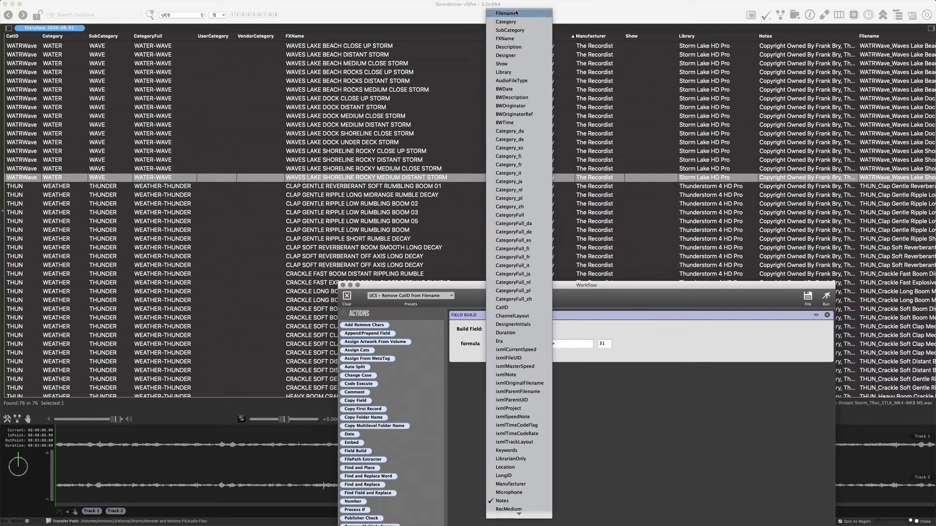
{"action": "left_click", "coordinate": [515, 13]}
Step: Set the Field Build formula to <SubCategory> - <FXName> - <Manufacturer> with a length limit of 150
{"action": "left_click", "coordinate": [568, 344]}
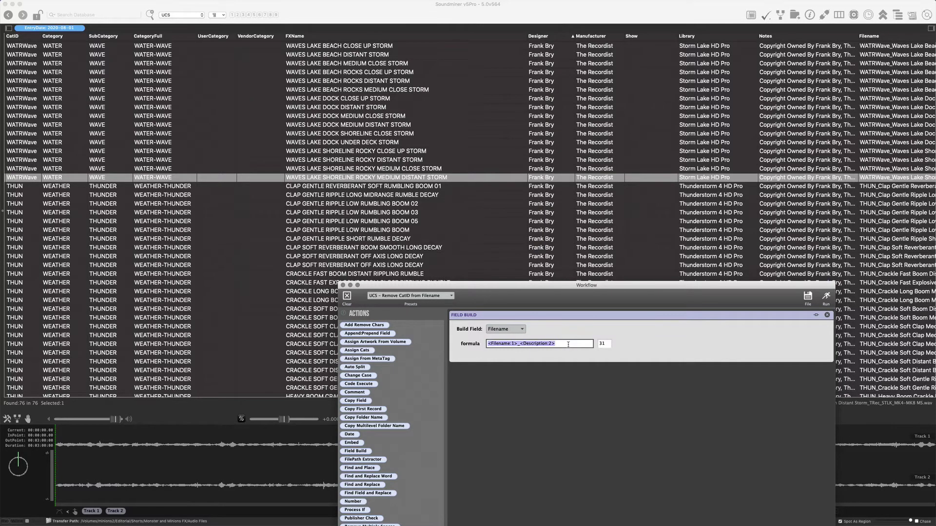
{"action": "key", "text": "BackSpace"}
{"action": "type", "text": "<Categor"}
{"action": "scroll", "coordinate": [63, 268], "scroll_direction": "down", "scroll_amount": 4}
{"action": "scroll", "coordinate": [64, 268], "scroll_direction": "up", "scroll_amount": 4}
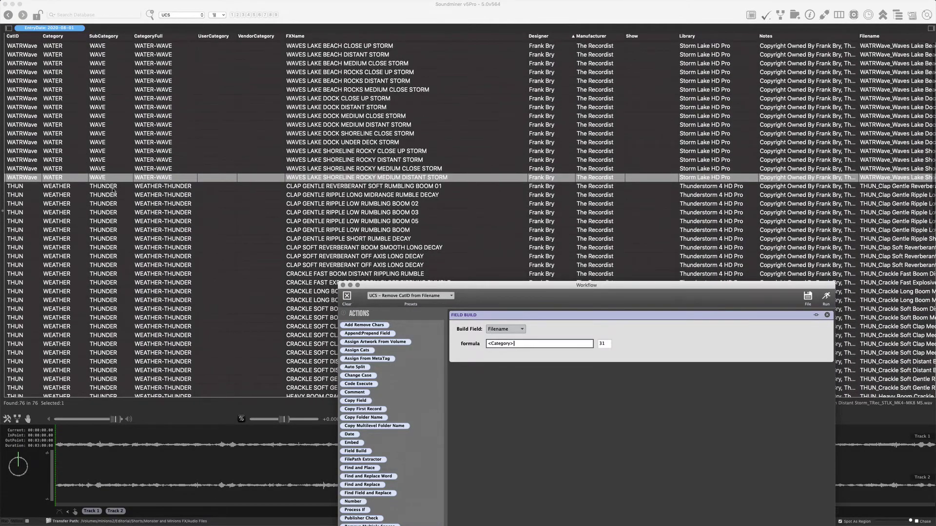
{"action": "type", "text": "Sub"}
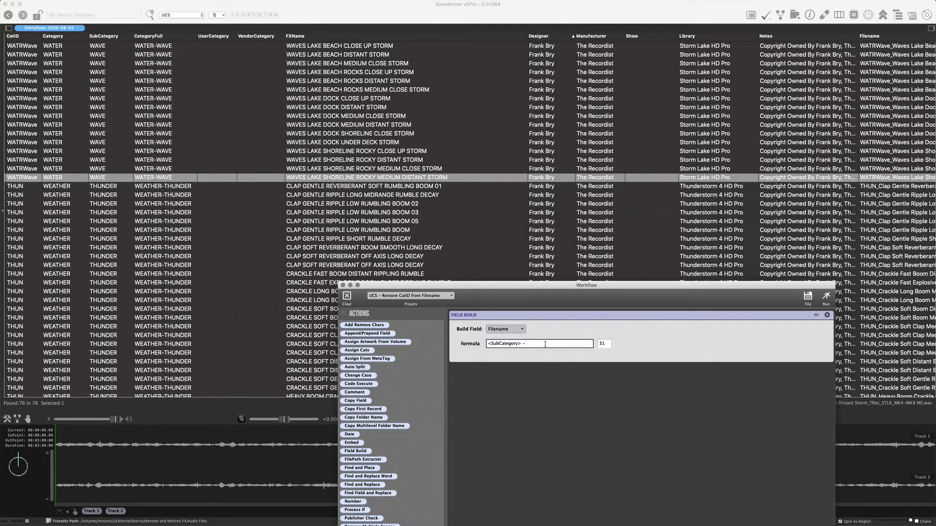
{"action": "type", "text": "FXName> - <"}
{"action": "type", "text": "Manufacturer"}
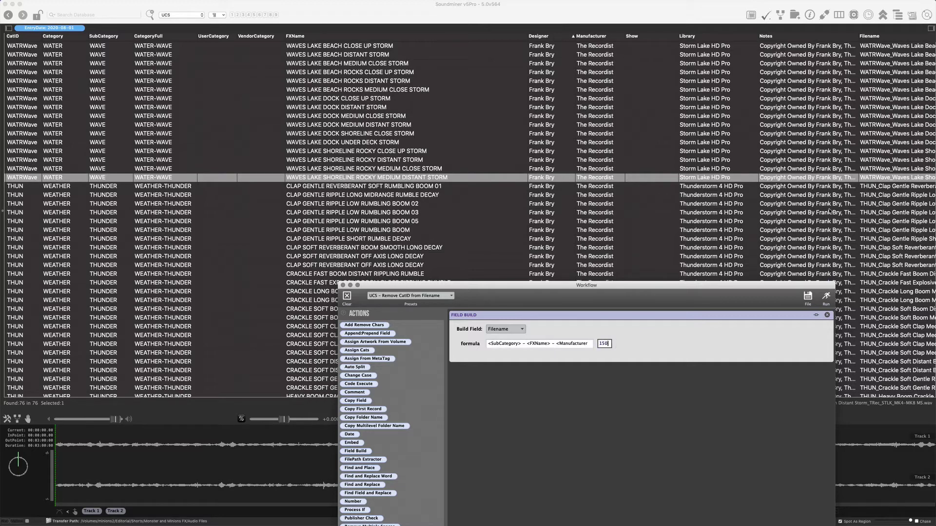
{"action": "type", "text": ">"}
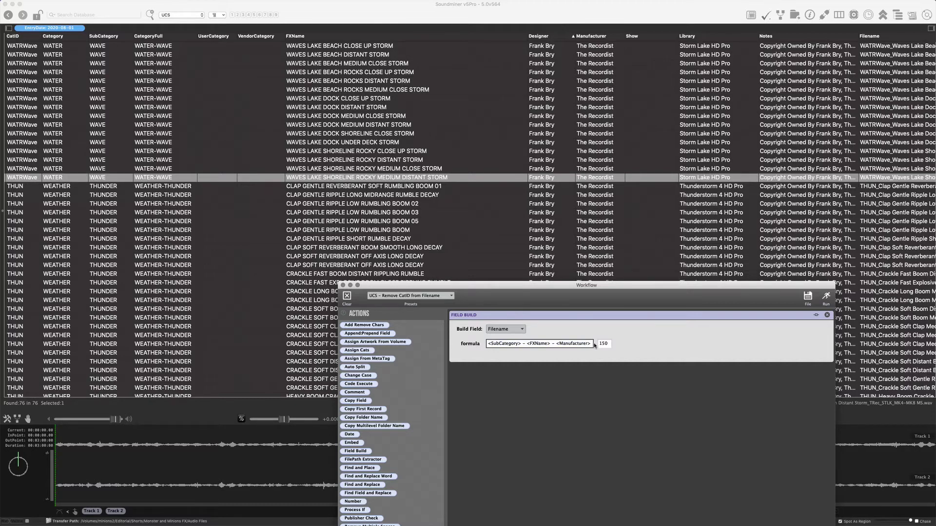
Step: Test the workflow on the WAVES LAKE BEACH ROCKS MEDIUM CLOSE STORM record and undo the filename change
{"action": "left_click_drag", "start_coordinate": [603, 286], "coordinate": [605, 279]}
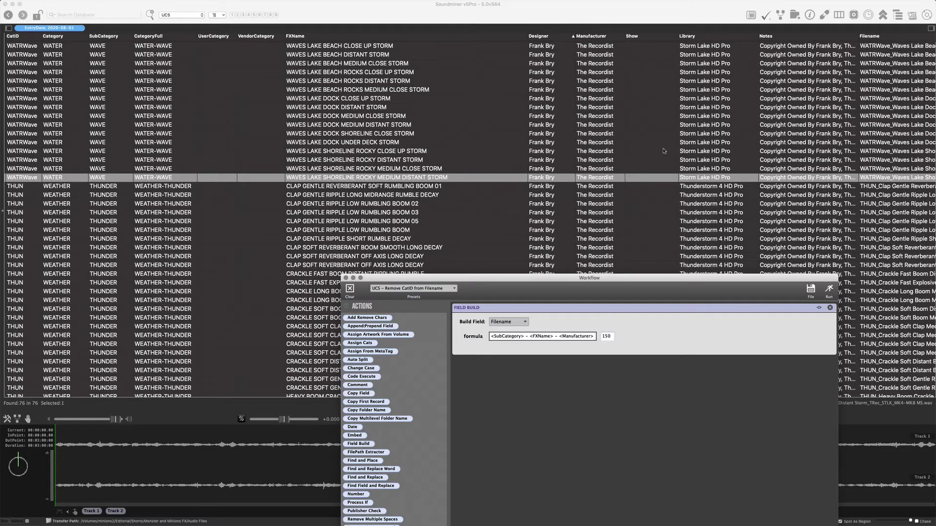
{"action": "left_click", "coordinate": [723, 91]}
{"action": "scroll", "coordinate": [724, 109], "scroll_direction": "right", "scroll_amount": 10}
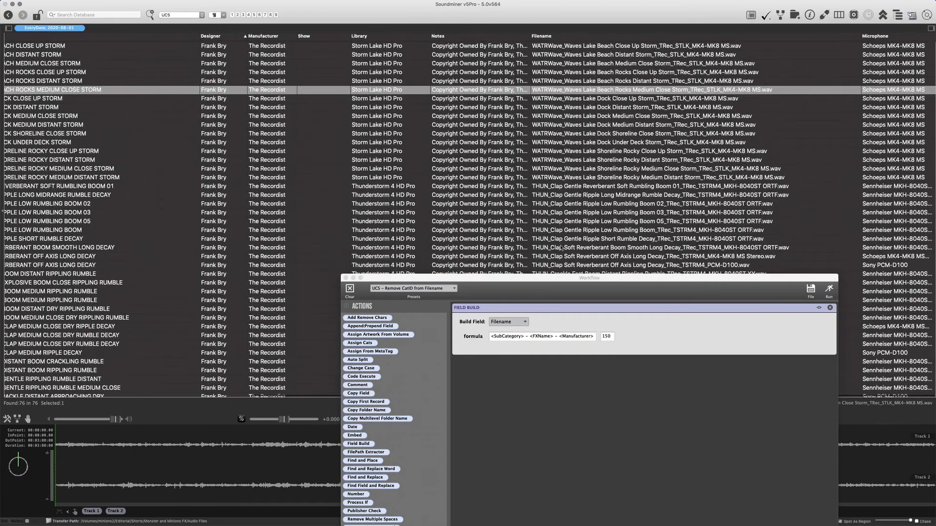
{"action": "left_click", "coordinate": [828, 290]}
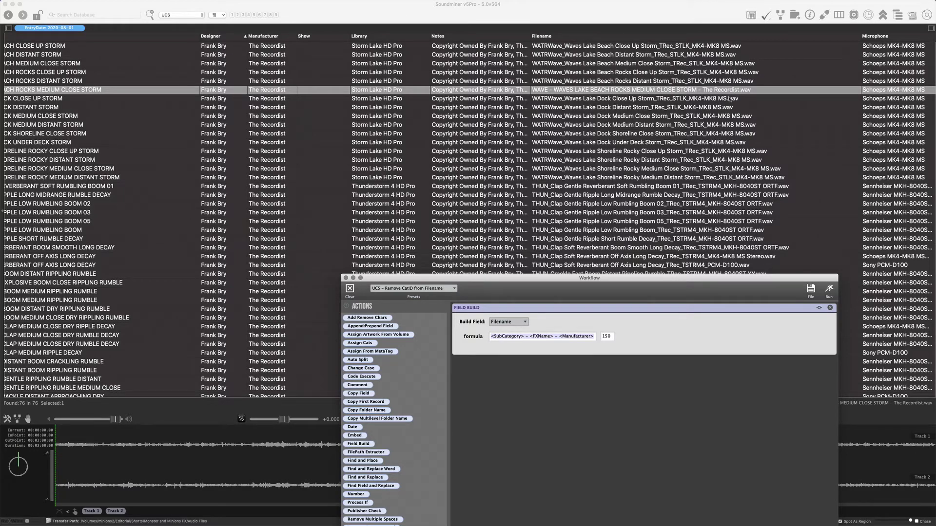
{"action": "key", "text": "super+z"}
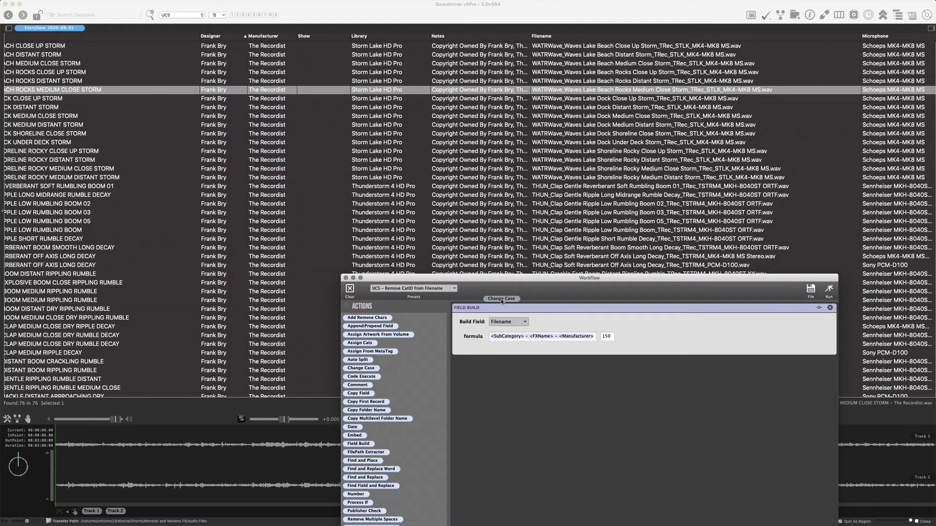
{"action": "left_click_drag", "start_coordinate": [365, 371], "coordinate": [474, 328]}
{"action": "left_click", "coordinate": [502, 321]}
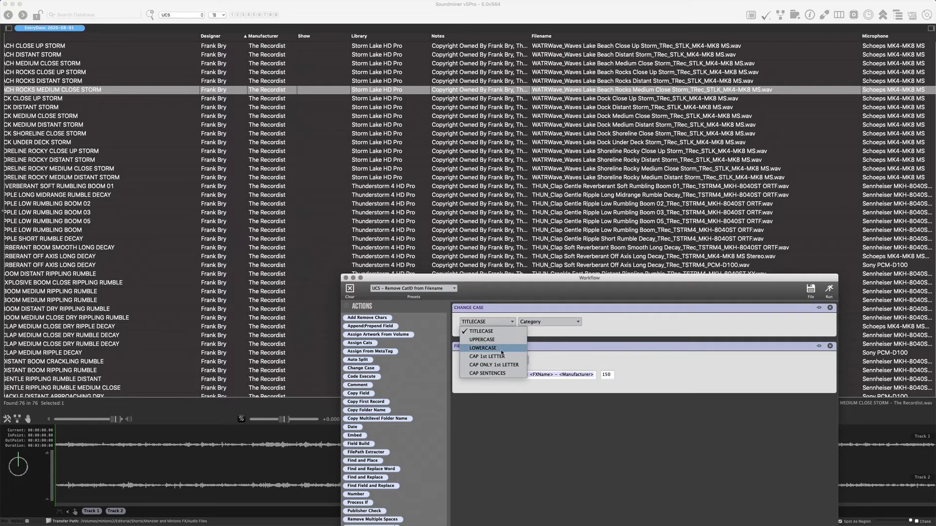
{"action": "left_click", "coordinate": [581, 296]}
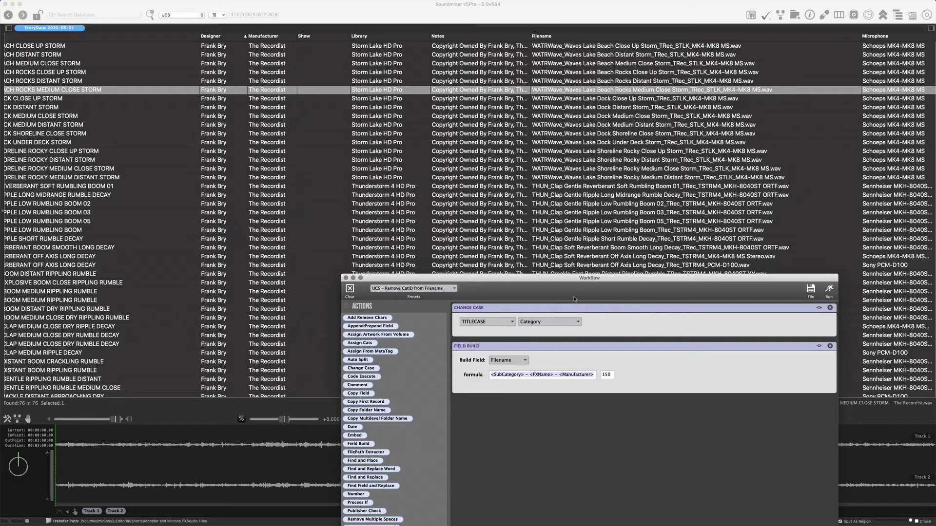
{"action": "scroll", "coordinate": [368, 107], "scroll_direction": "left", "scroll_amount": 5}
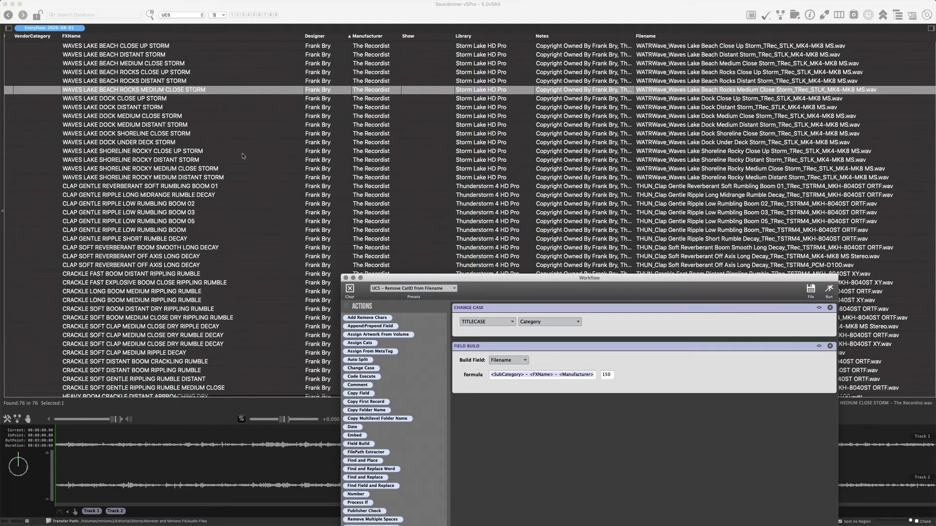
{"action": "scroll", "coordinate": [821, 59], "scroll_direction": "right", "scroll_amount": 5}
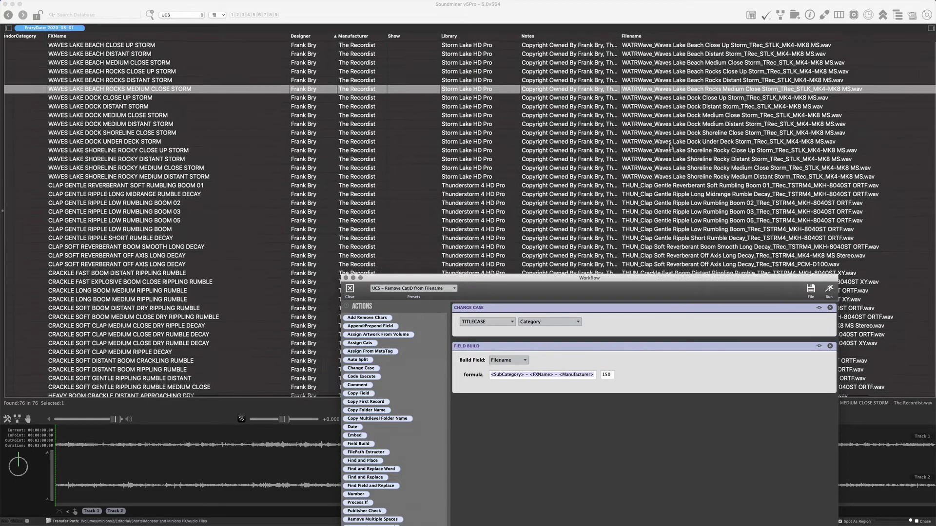
{"action": "left_click", "coordinate": [831, 308]}
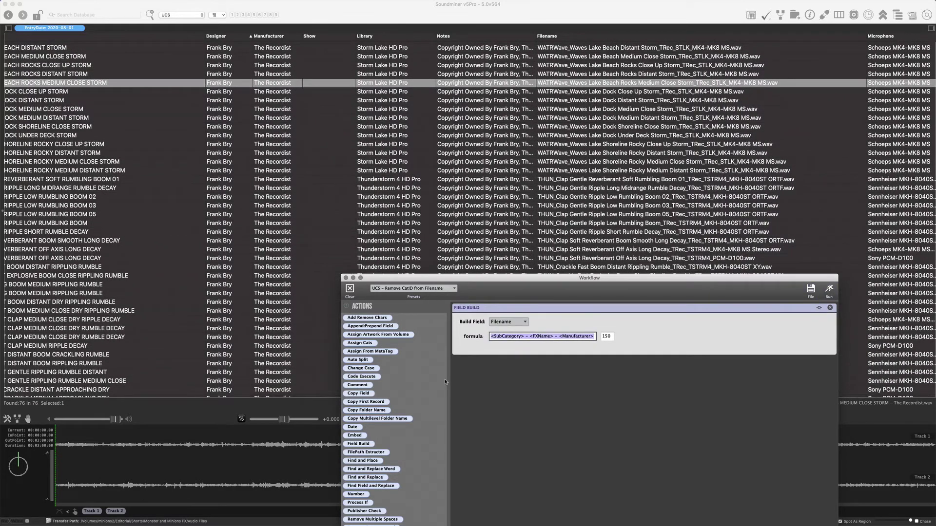
Step: Add a Copy Field action before the Field Build action that copies FXName to Temporary1
{"action": "left_click_drag", "start_coordinate": [358, 394], "coordinate": [502, 319]}
{"action": "left_click", "coordinate": [502, 319]}
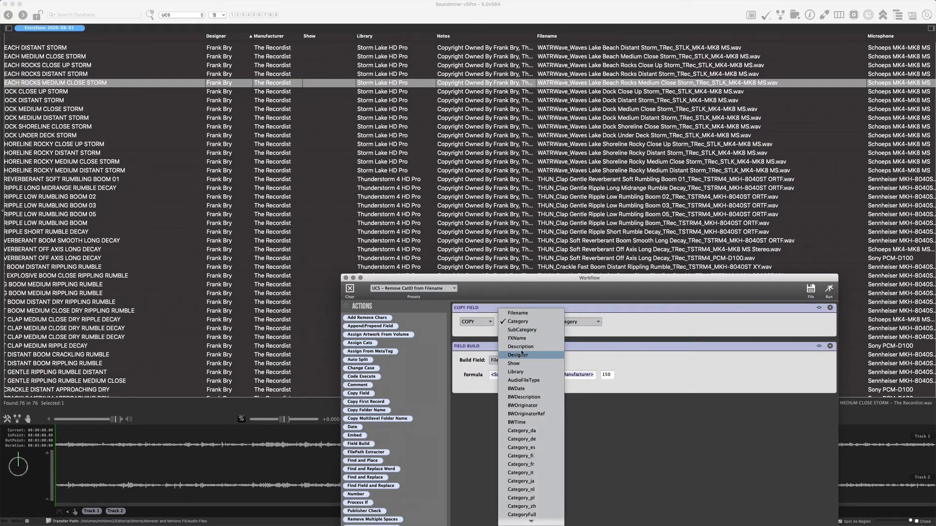
{"action": "left_click", "coordinate": [516, 338]}
{"action": "left_click", "coordinate": [575, 322]}
{"action": "scroll", "coordinate": [580, 414], "scroll_direction": "down", "scroll_amount": 10}
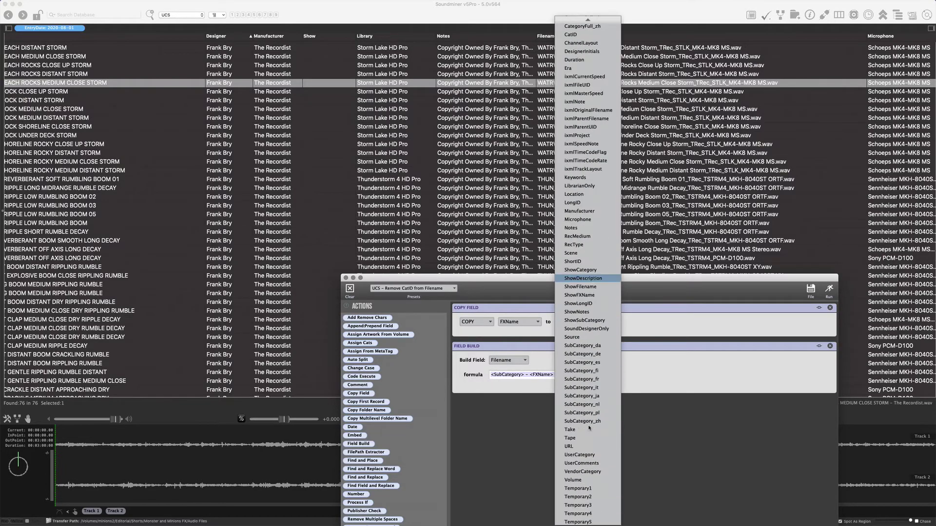
{"action": "left_click", "coordinate": [587, 489]}
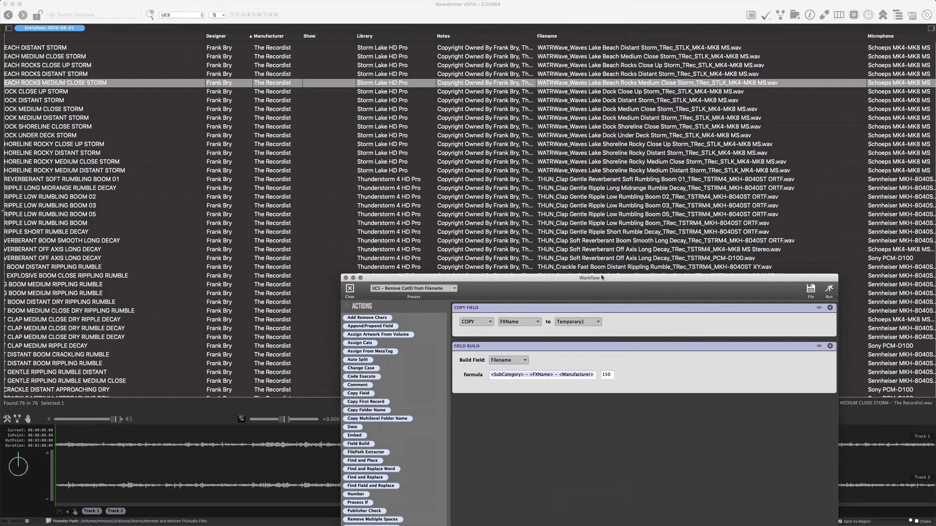
Step: Insert a Change Case action between Copy Field and Field Build that converts Temporary1 to TITLECASE
{"action": "left_click_drag", "start_coordinate": [601, 279], "coordinate": [611, 255]}
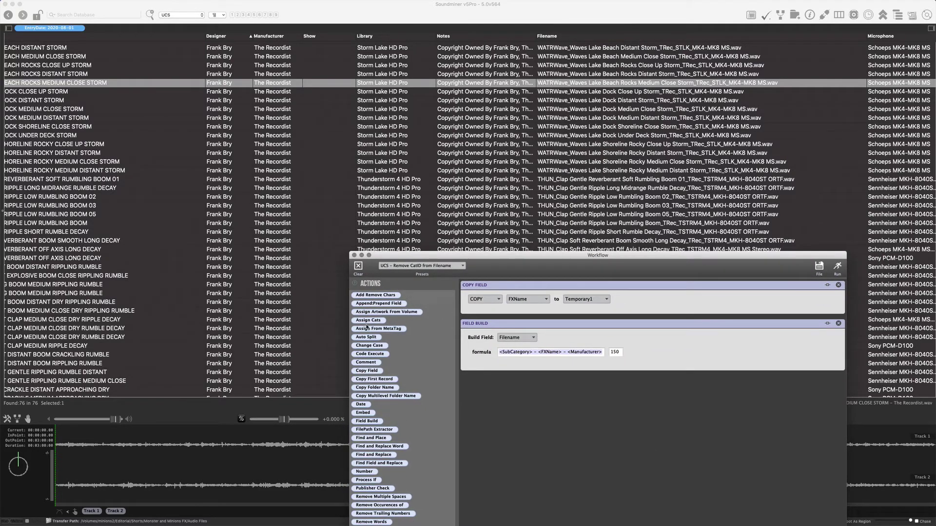
{"action": "left_click_drag", "start_coordinate": [369, 345], "coordinate": [604, 314]}
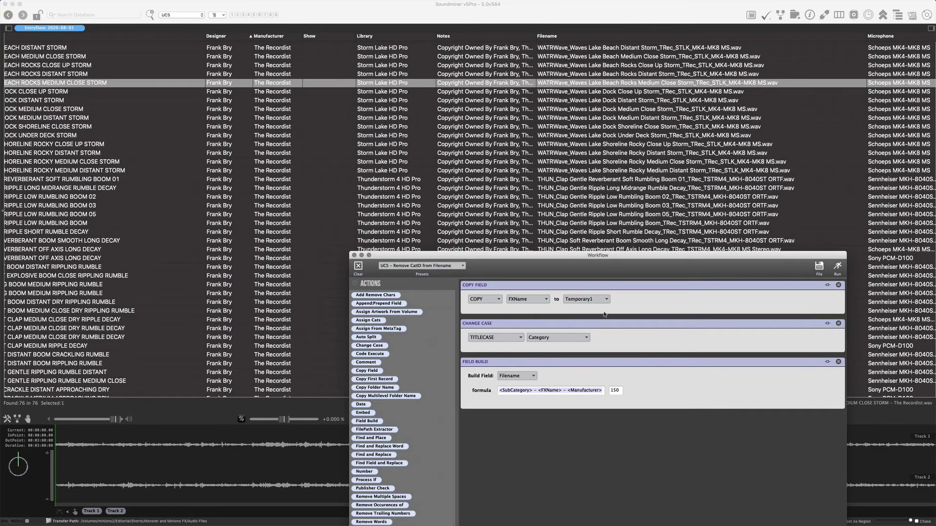
{"action": "left_click", "coordinate": [510, 338]}
{"action": "left_click", "coordinate": [508, 346]}
{"action": "left_click", "coordinate": [548, 338]}
{"action": "scroll", "coordinate": [560, 463], "scroll_direction": "down", "scroll_amount": 3}
{"action": "left_click", "coordinate": [595, 451]}
Step: Replace FXName with Temporary1 in the Filename formula so it uses <SubCategory> - <Temporary1> - <Manufacturer>
{"action": "key", "text": "Right"}
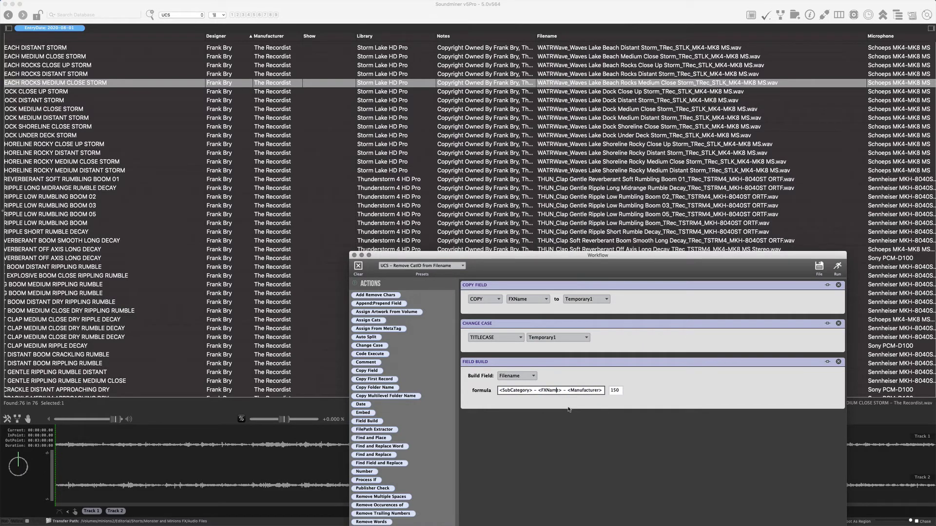
{"action": "key", "text": "shift+Left"}
{"action": "key", "text": "shift+Left"}
{"action": "key", "text": "shift+Left"}
{"action": "key", "text": "shift+Left"}
{"action": "key", "text": "shift+Left"}
{"action": "key", "text": "shift+Left"}
{"action": "key", "text": "shift+Left"}
{"action": "key", "text": "shift+Right"}
{"action": "type", "text": "Temporary1"}
Step: Run the workflow on all records to rebuild their filenames, and select a Thunderstorm 4 HD Pro record to inspect
{"action": "left_click", "coordinate": [688, 180]}
{"action": "key", "text": "super+a"}
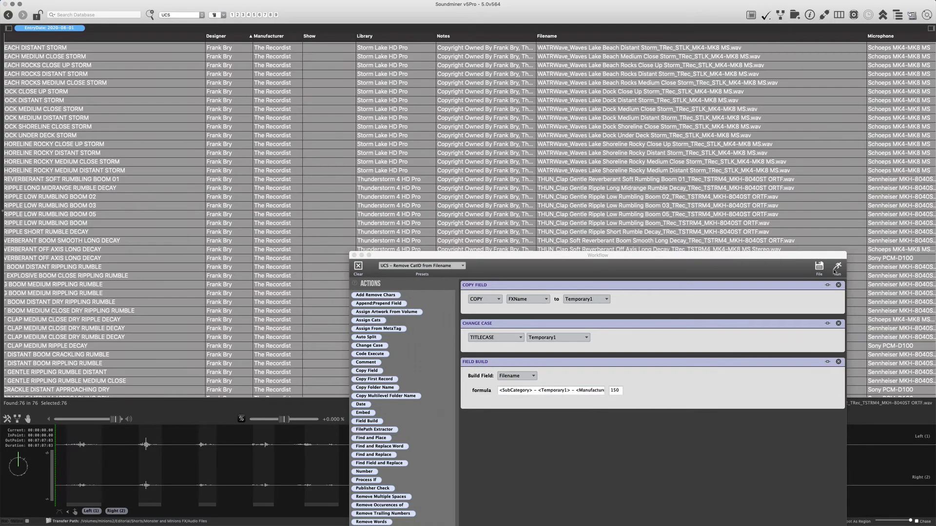
{"action": "key", "text": "super+r"}
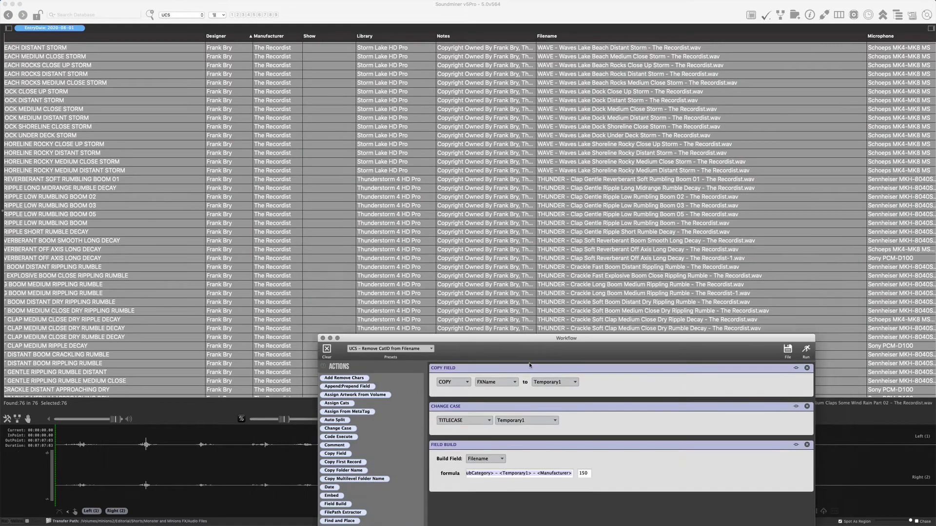
{"action": "left_click", "coordinate": [692, 205]}
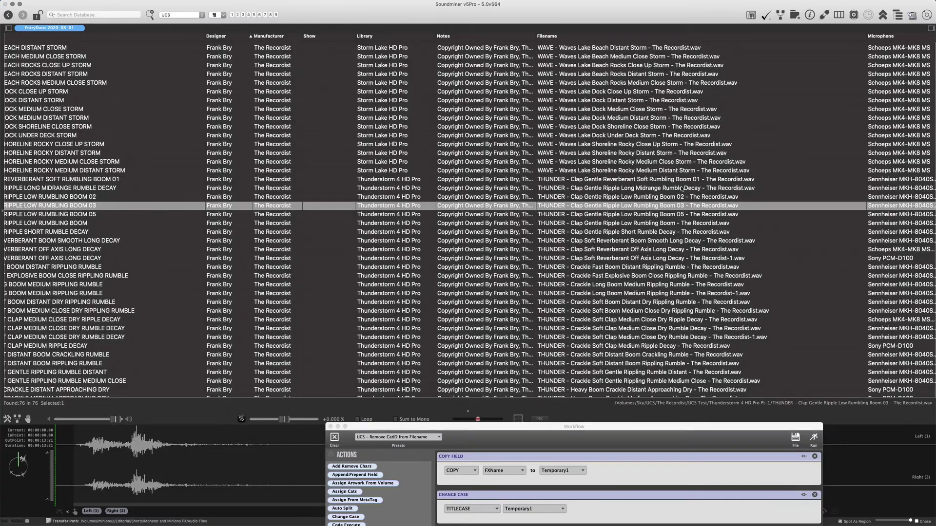
Step: Compare the rebuilt filenames with the SubCategory, FXName and Manufacturer metadata across the Storm Lake and Thunderstorm 4 HD Pro records
{"action": "scroll", "coordinate": [682, 189], "scroll_direction": "down", "scroll_amount": 10}
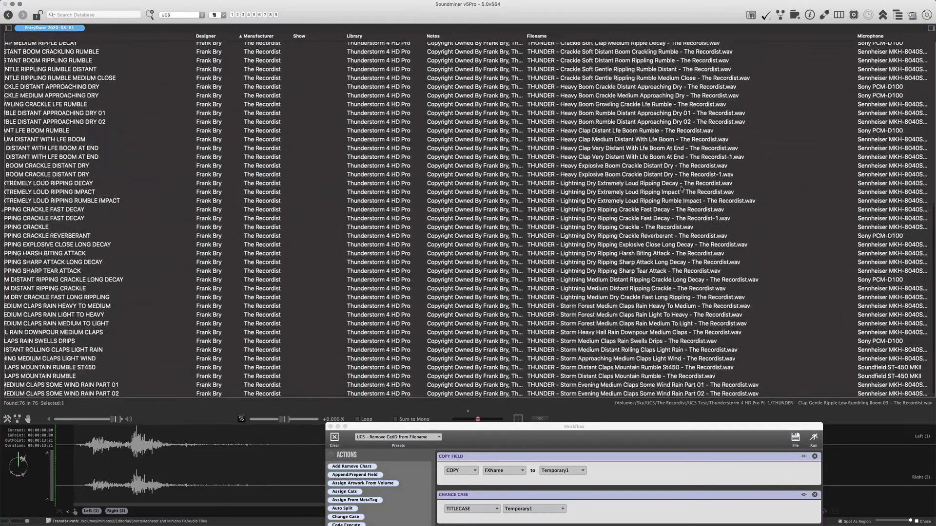
{"action": "scroll", "coordinate": [681, 189], "scroll_direction": "up", "scroll_amount": 10}
{"action": "scroll", "coordinate": [682, 189], "scroll_direction": "left", "scroll_amount": 5}
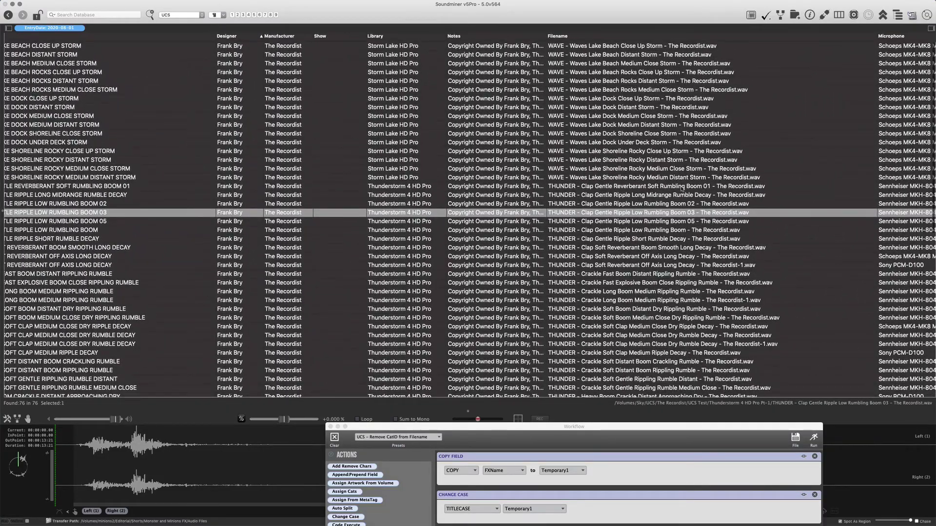
{"action": "scroll", "coordinate": [682, 189], "scroll_direction": "right", "scroll_amount": 10}
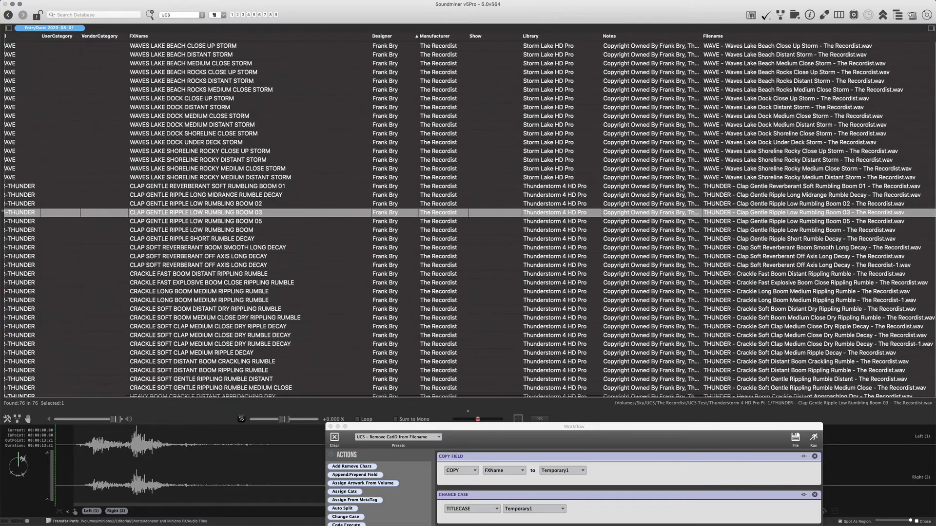
{"action": "scroll", "coordinate": [681, 189], "scroll_direction": "left", "scroll_amount": 10}
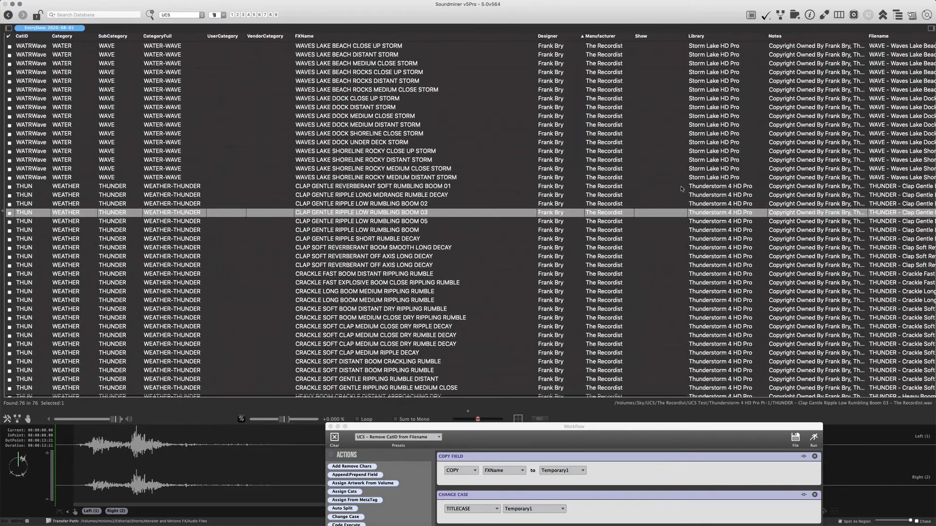
{"action": "scroll", "coordinate": [683, 189], "scroll_direction": "right", "scroll_amount": 7}
{"action": "scroll", "coordinate": [681, 190], "scroll_direction": "left", "scroll_amount": 2}
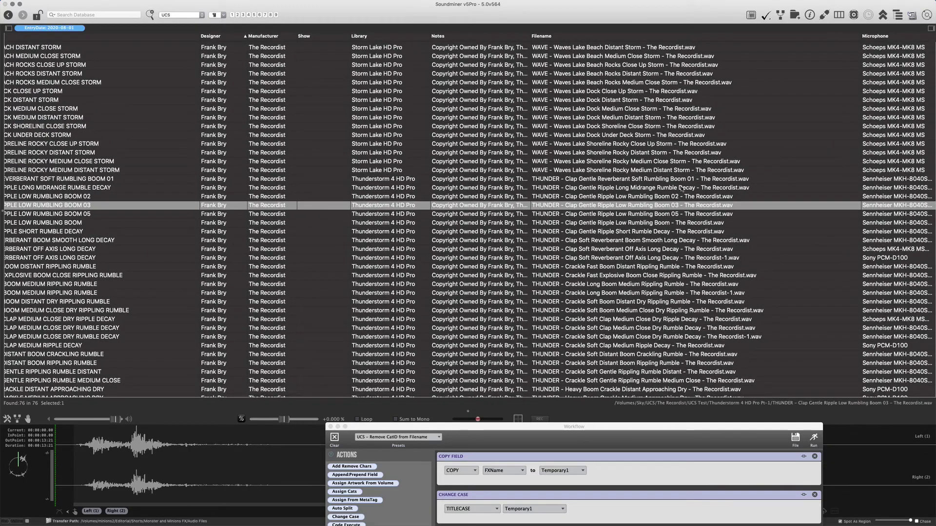
{"action": "scroll", "coordinate": [682, 189], "scroll_direction": "left", "scroll_amount": 3}
{"action": "scroll", "coordinate": [682, 189], "scroll_direction": "up", "scroll_amount": 1}
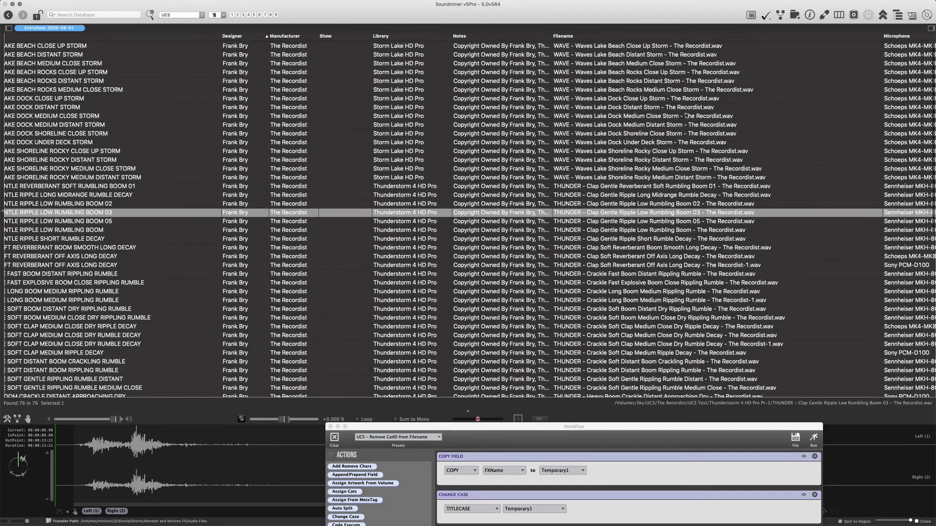
{"action": "scroll", "coordinate": [686, 131], "scroll_direction": "down", "scroll_amount": 12}
{"action": "scroll", "coordinate": [686, 130], "scroll_direction": "right", "scroll_amount": 2}
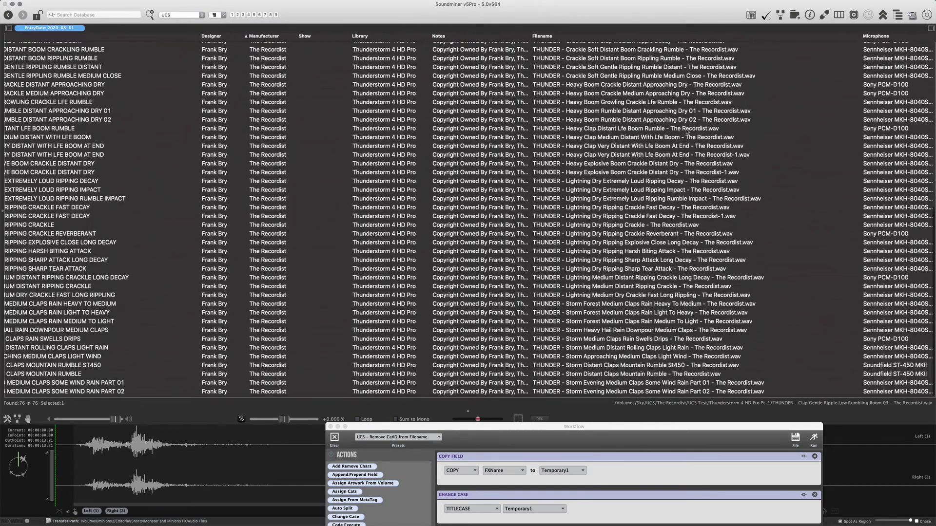
{"action": "scroll", "coordinate": [686, 131], "scroll_direction": "up", "scroll_amount": 12}
{"action": "scroll", "coordinate": [686, 130], "scroll_direction": "left", "scroll_amount": 1}
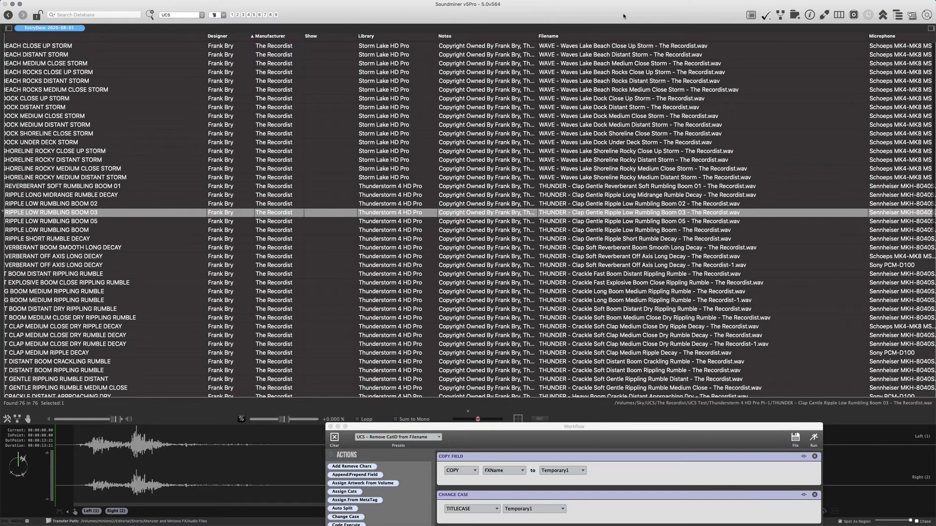
Step: Undo the filename rebuild on all records, close the Workflow window, and select the WAVES LAKE DOCK UNDER DECK STORM record
{"action": "key", "text": "Return"}
{"action": "left_click", "coordinate": [531, 169]}
{"action": "scroll", "coordinate": [531, 169], "scroll_direction": "left", "scroll_amount": 10}
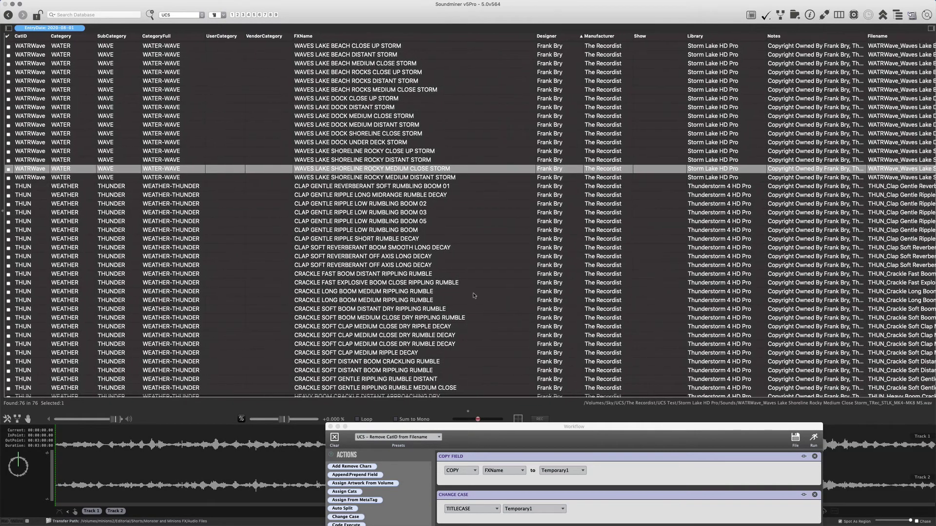
{"action": "left_click", "coordinate": [331, 427]}
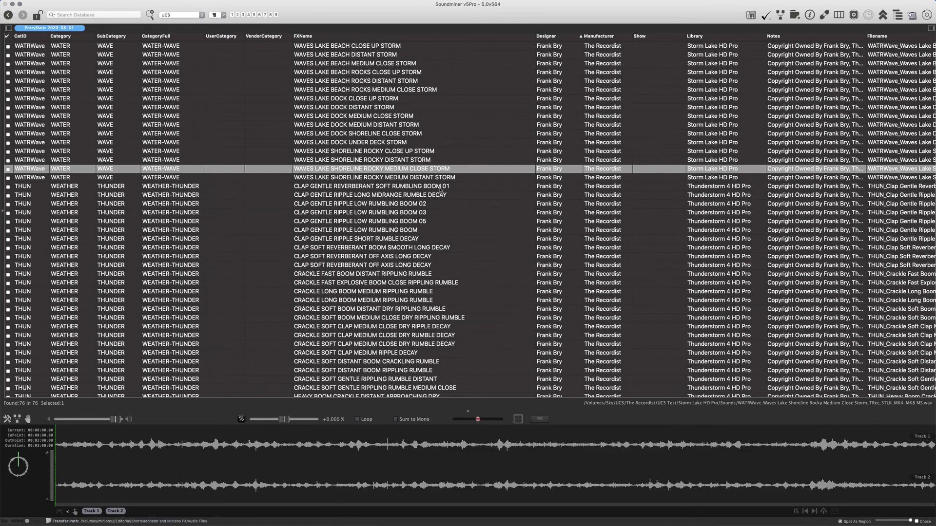
{"action": "left_click", "coordinate": [438, 144]}
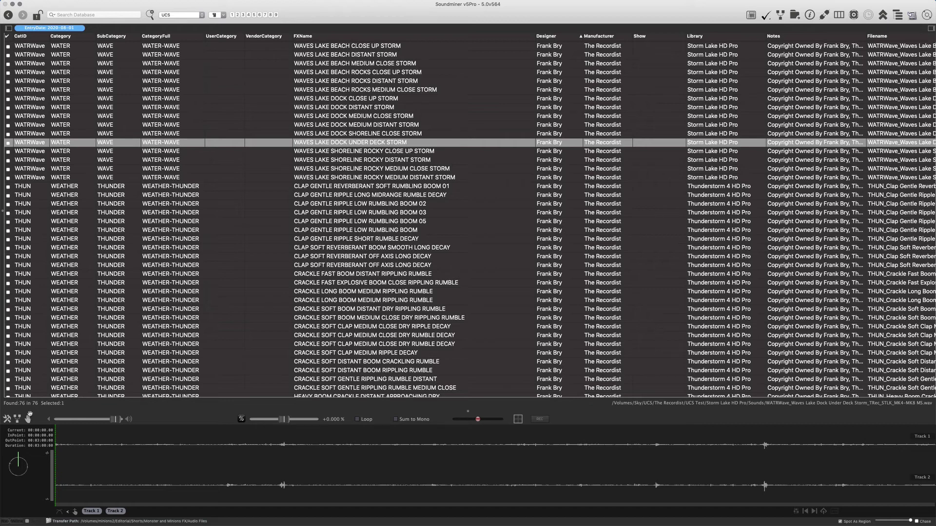
Step: Remove the Copy Field, Change Case and Field Build actions from the workflow, leaving it empty, and close the Workflow window
{"action": "left_click", "coordinate": [17, 419]}
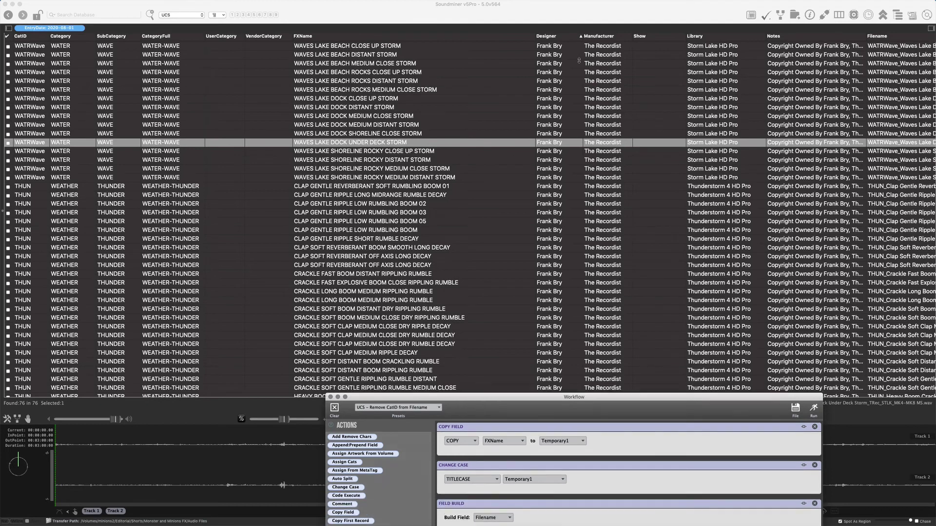
{"action": "left_click_drag", "start_coordinate": [582, 384], "coordinate": [564, 56]}
{"action": "left_click", "coordinate": [796, 84]}
{"action": "left_click", "coordinate": [797, 84]}
{"action": "left_click", "coordinate": [797, 84]}
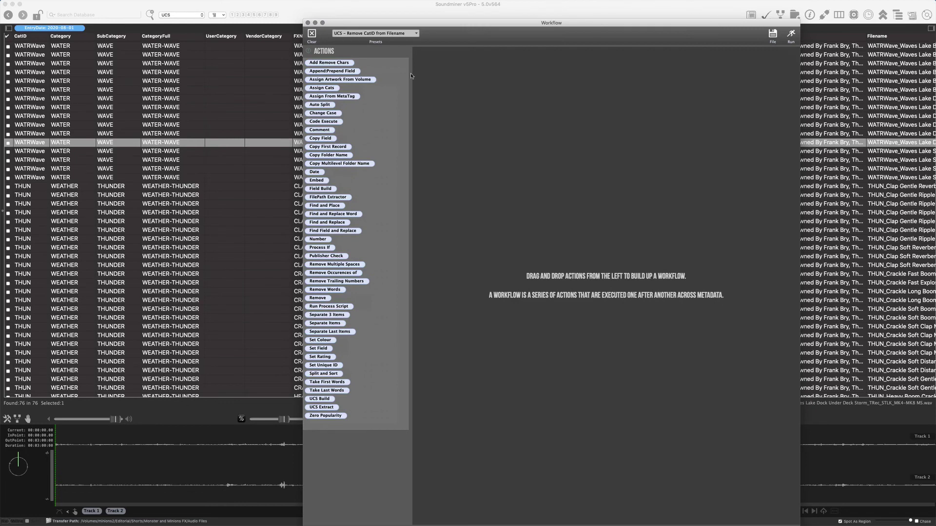
{"action": "left_click_drag", "start_coordinate": [440, 25], "coordinate": [443, 28]}
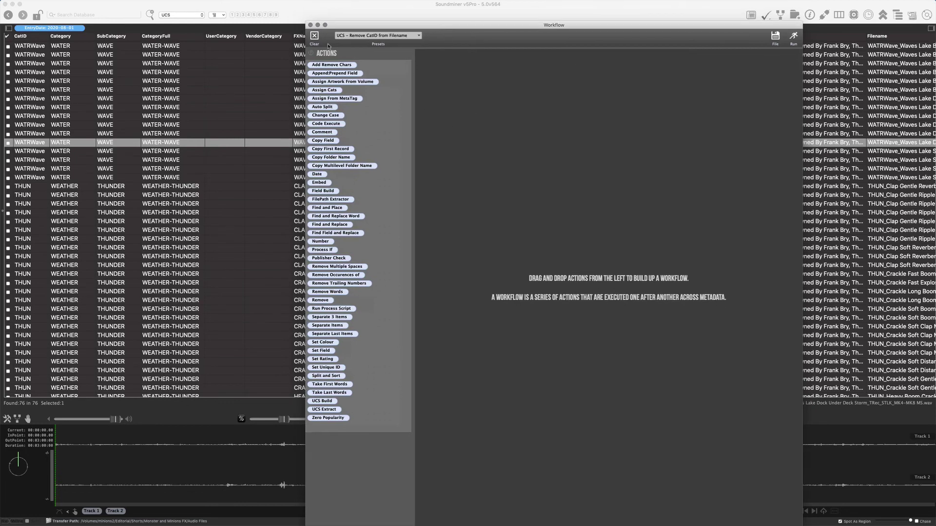
{"action": "left_click", "coordinate": [311, 25]}
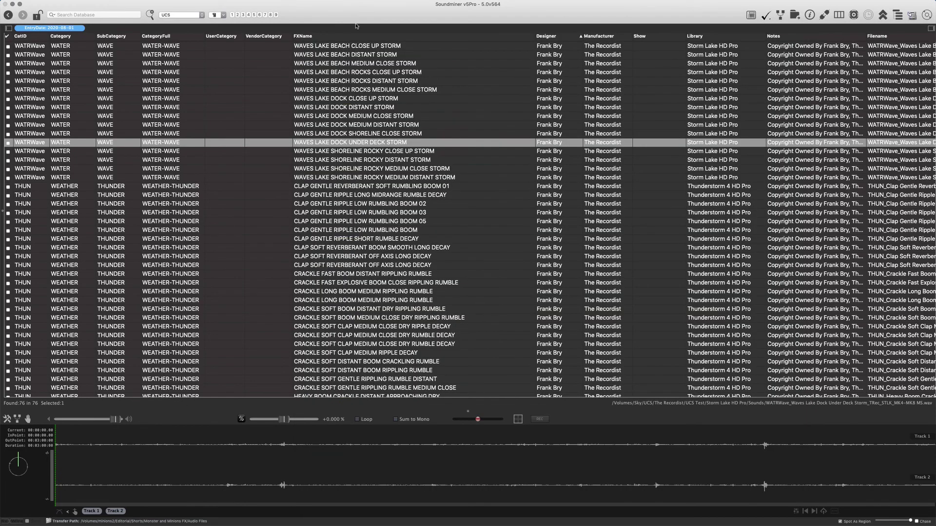